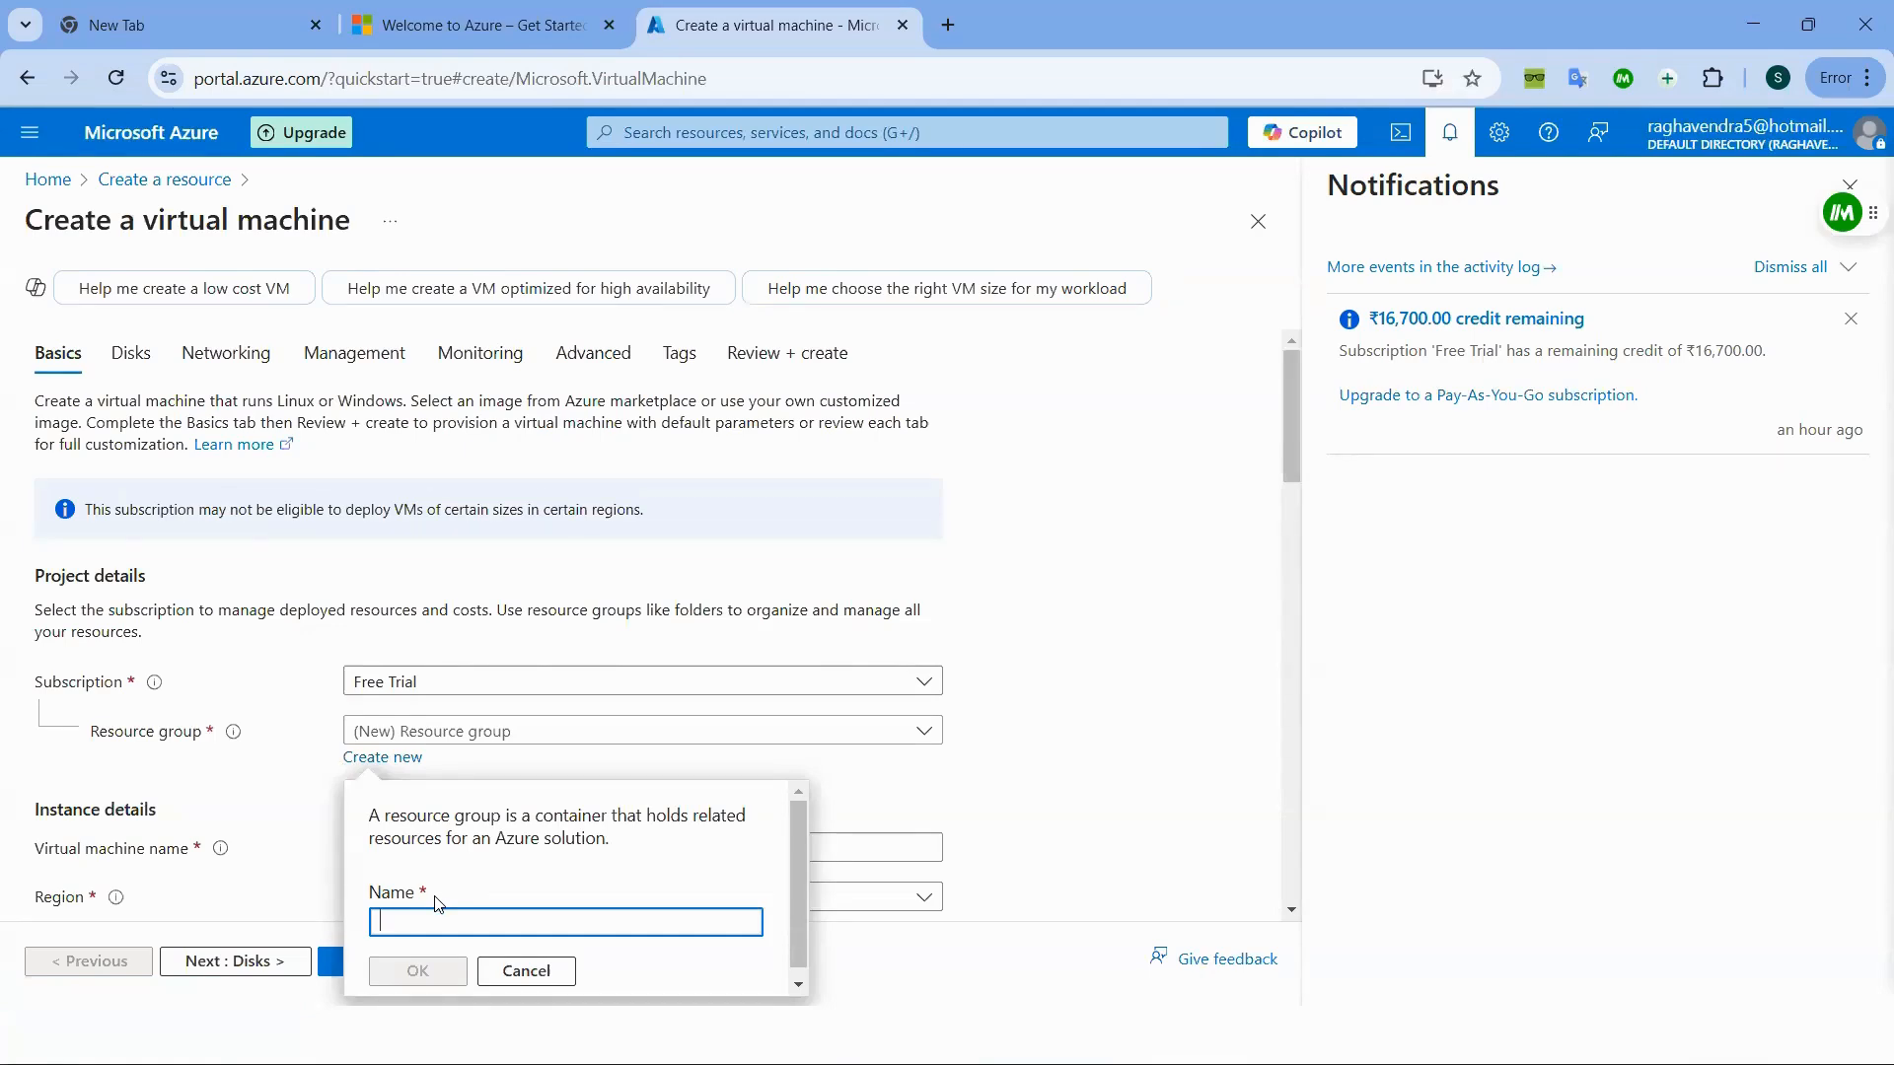
# - Create a new resource group named demo for the virtual machine
pyautogui.write('demo')
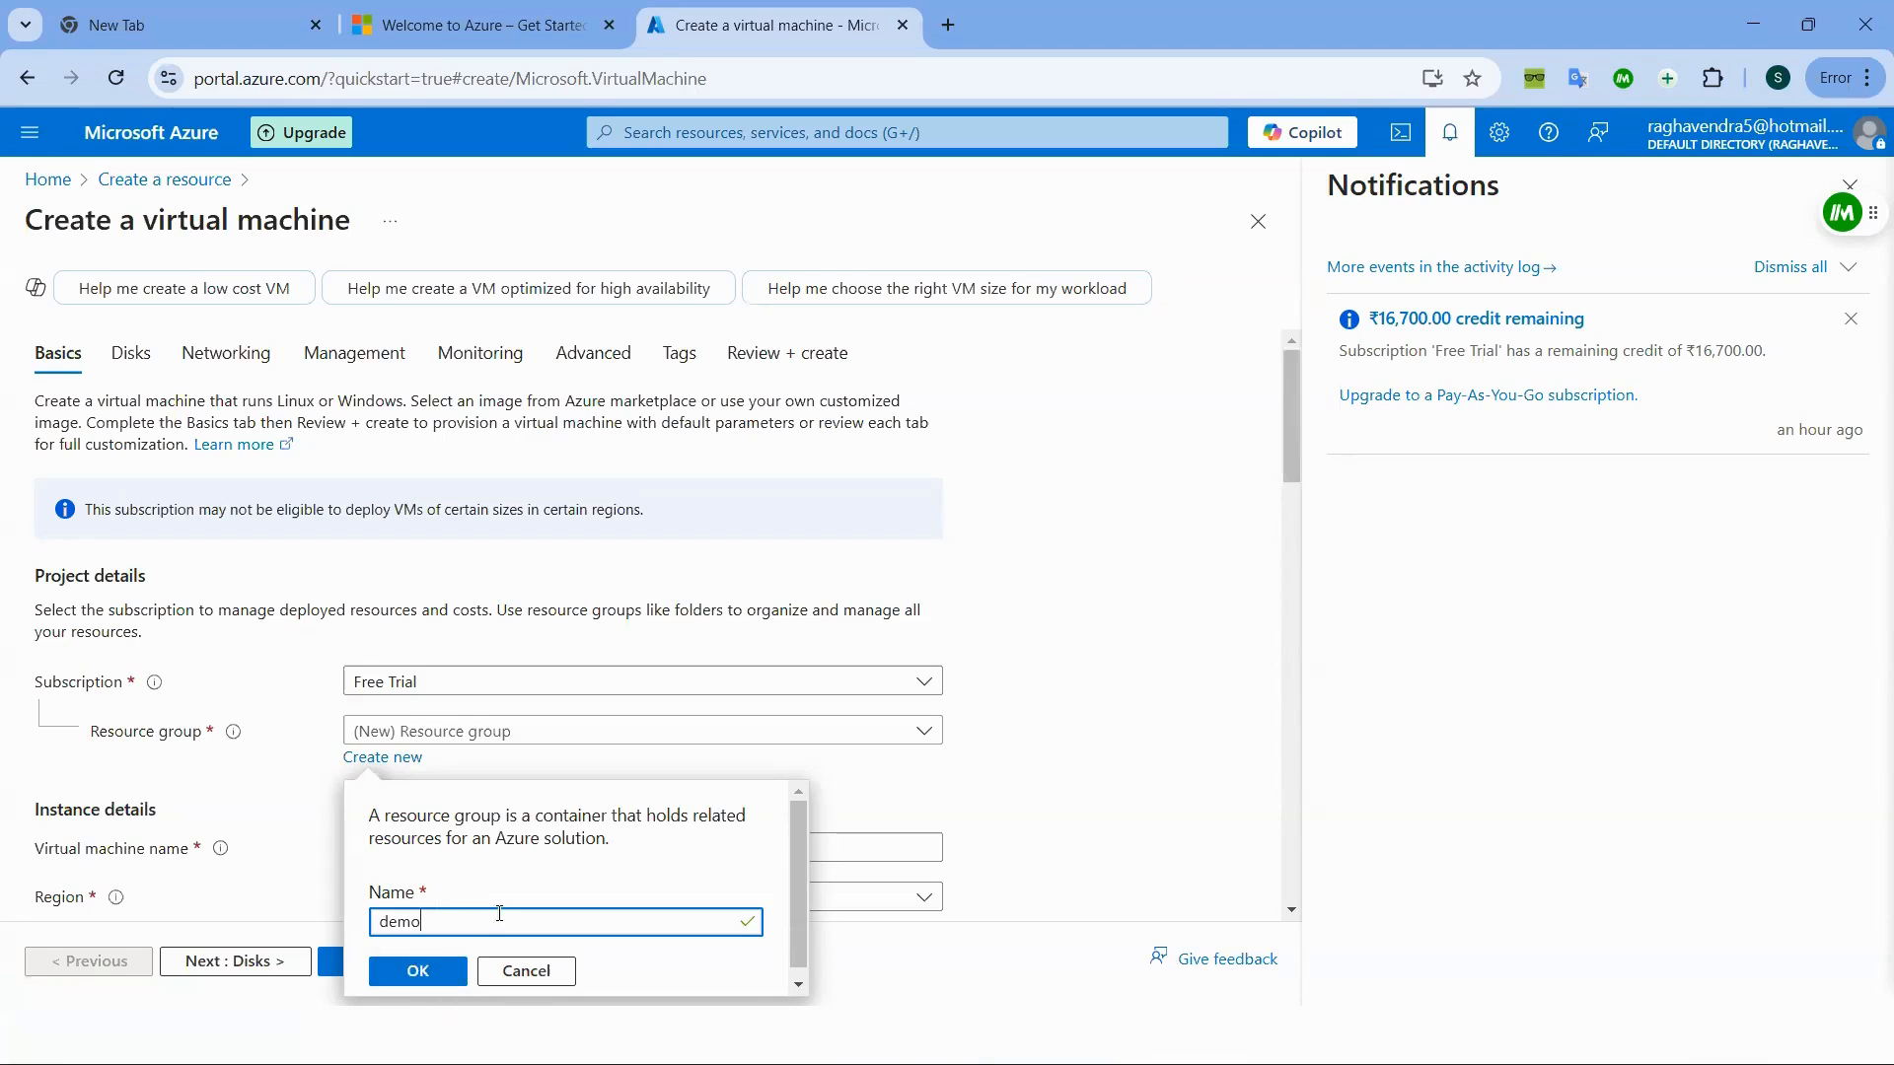
pyautogui.scroll(-1, 501, 911)
pyautogui.click(430, 972)
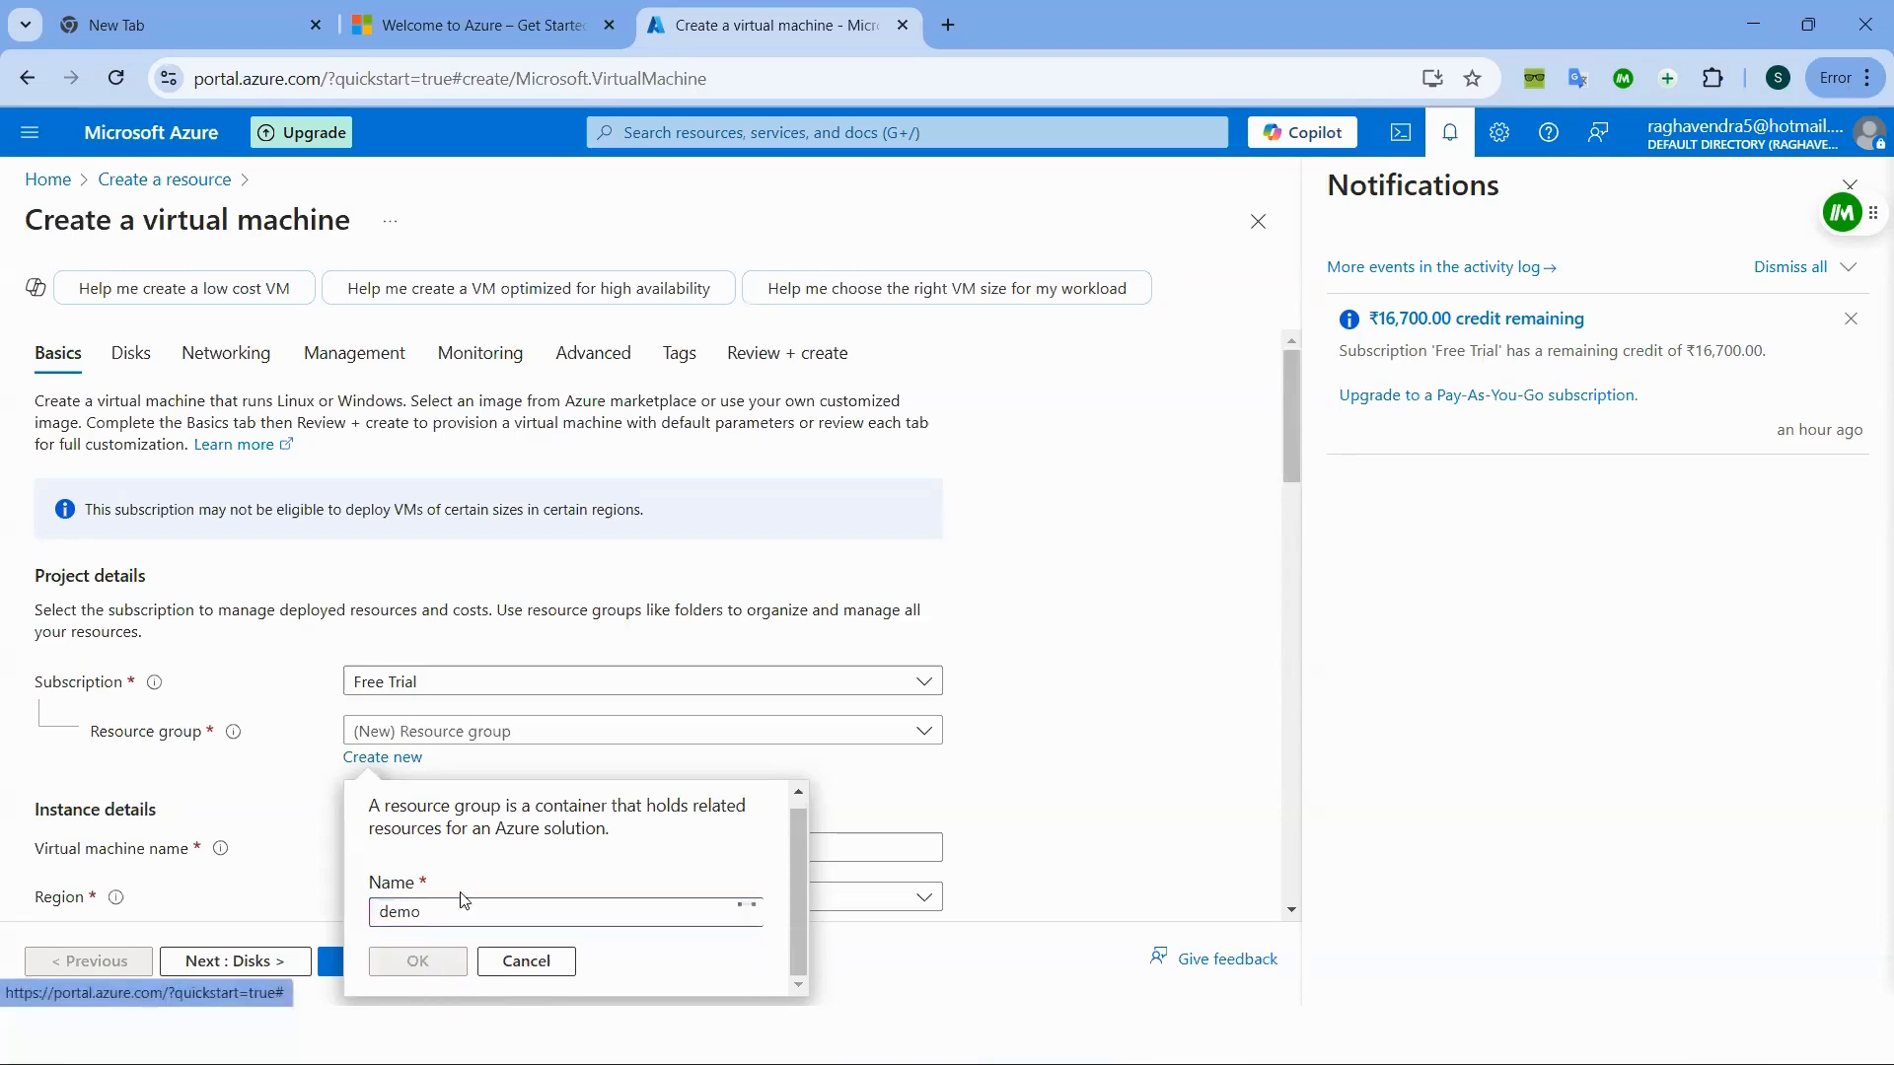
# - Name the virtual machine demo-app in the instance details
pyautogui.scroll(-3, 512, 757)
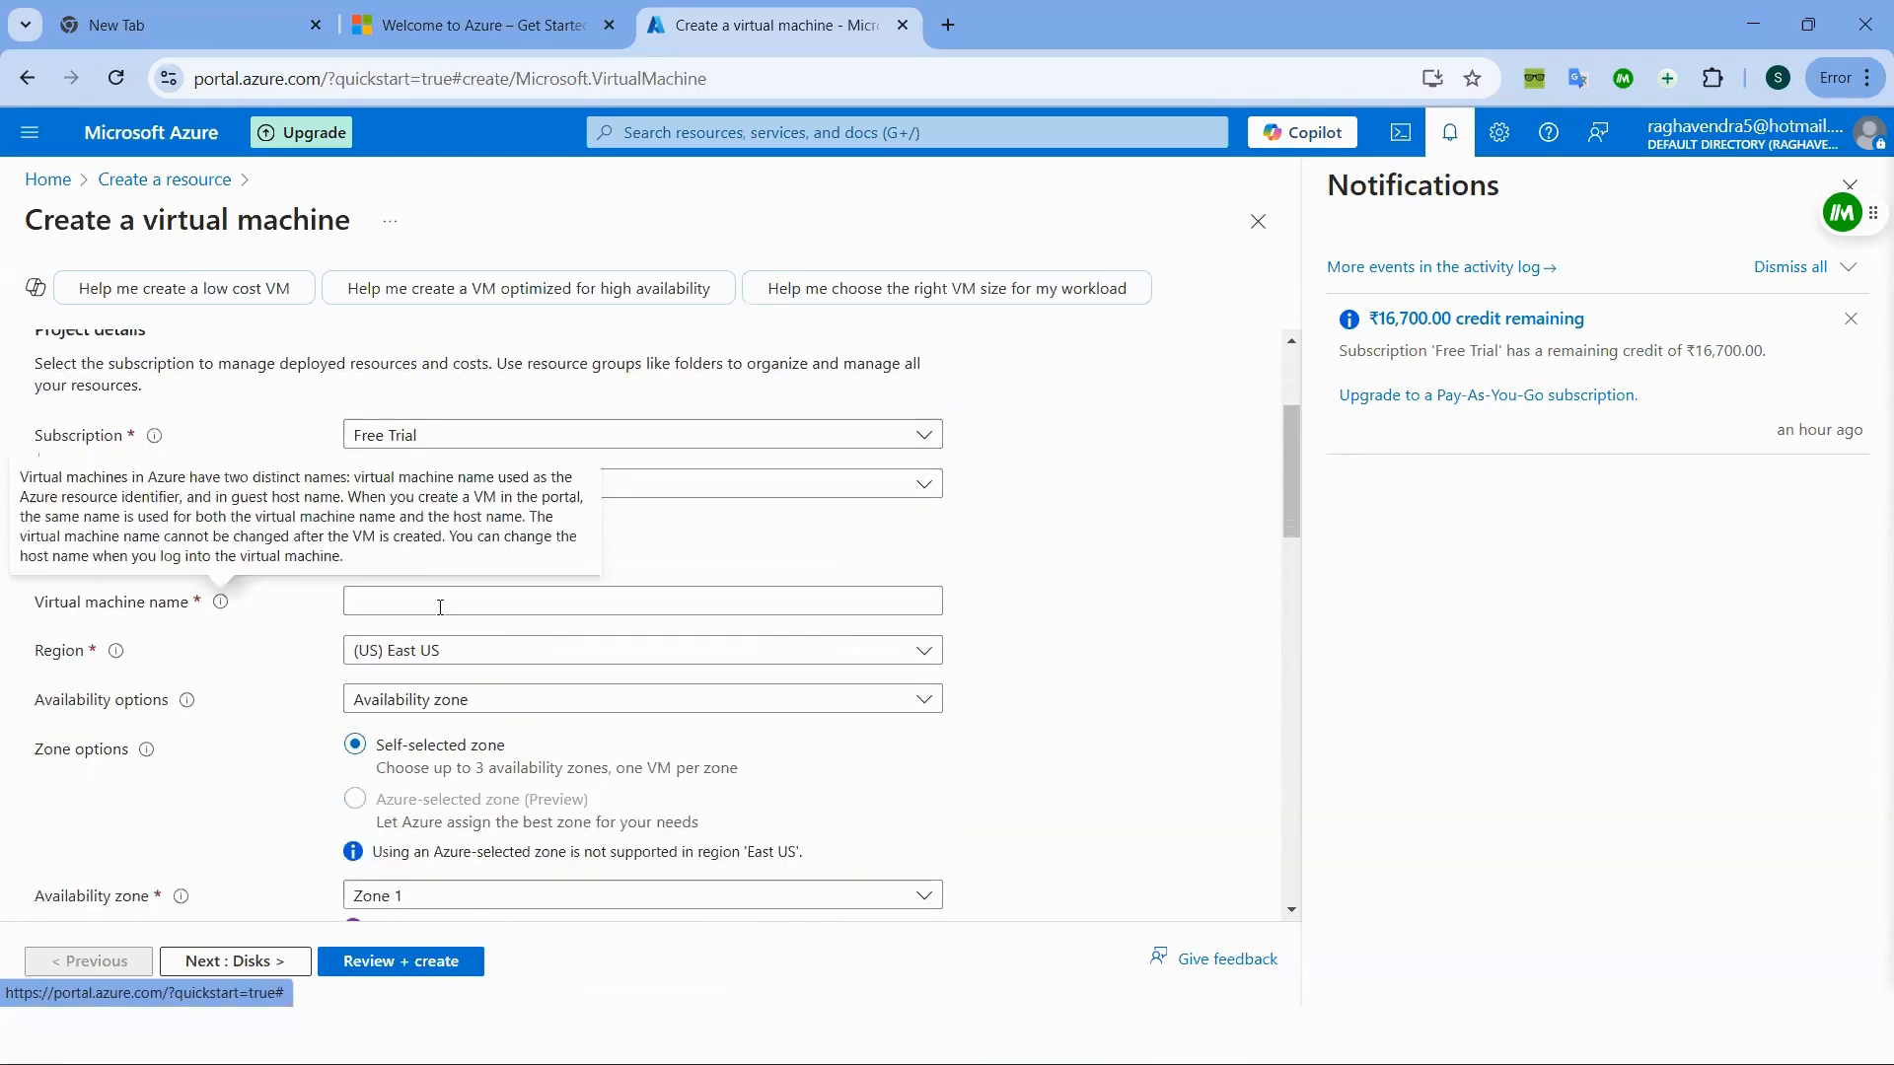
pyautogui.click(454, 607)
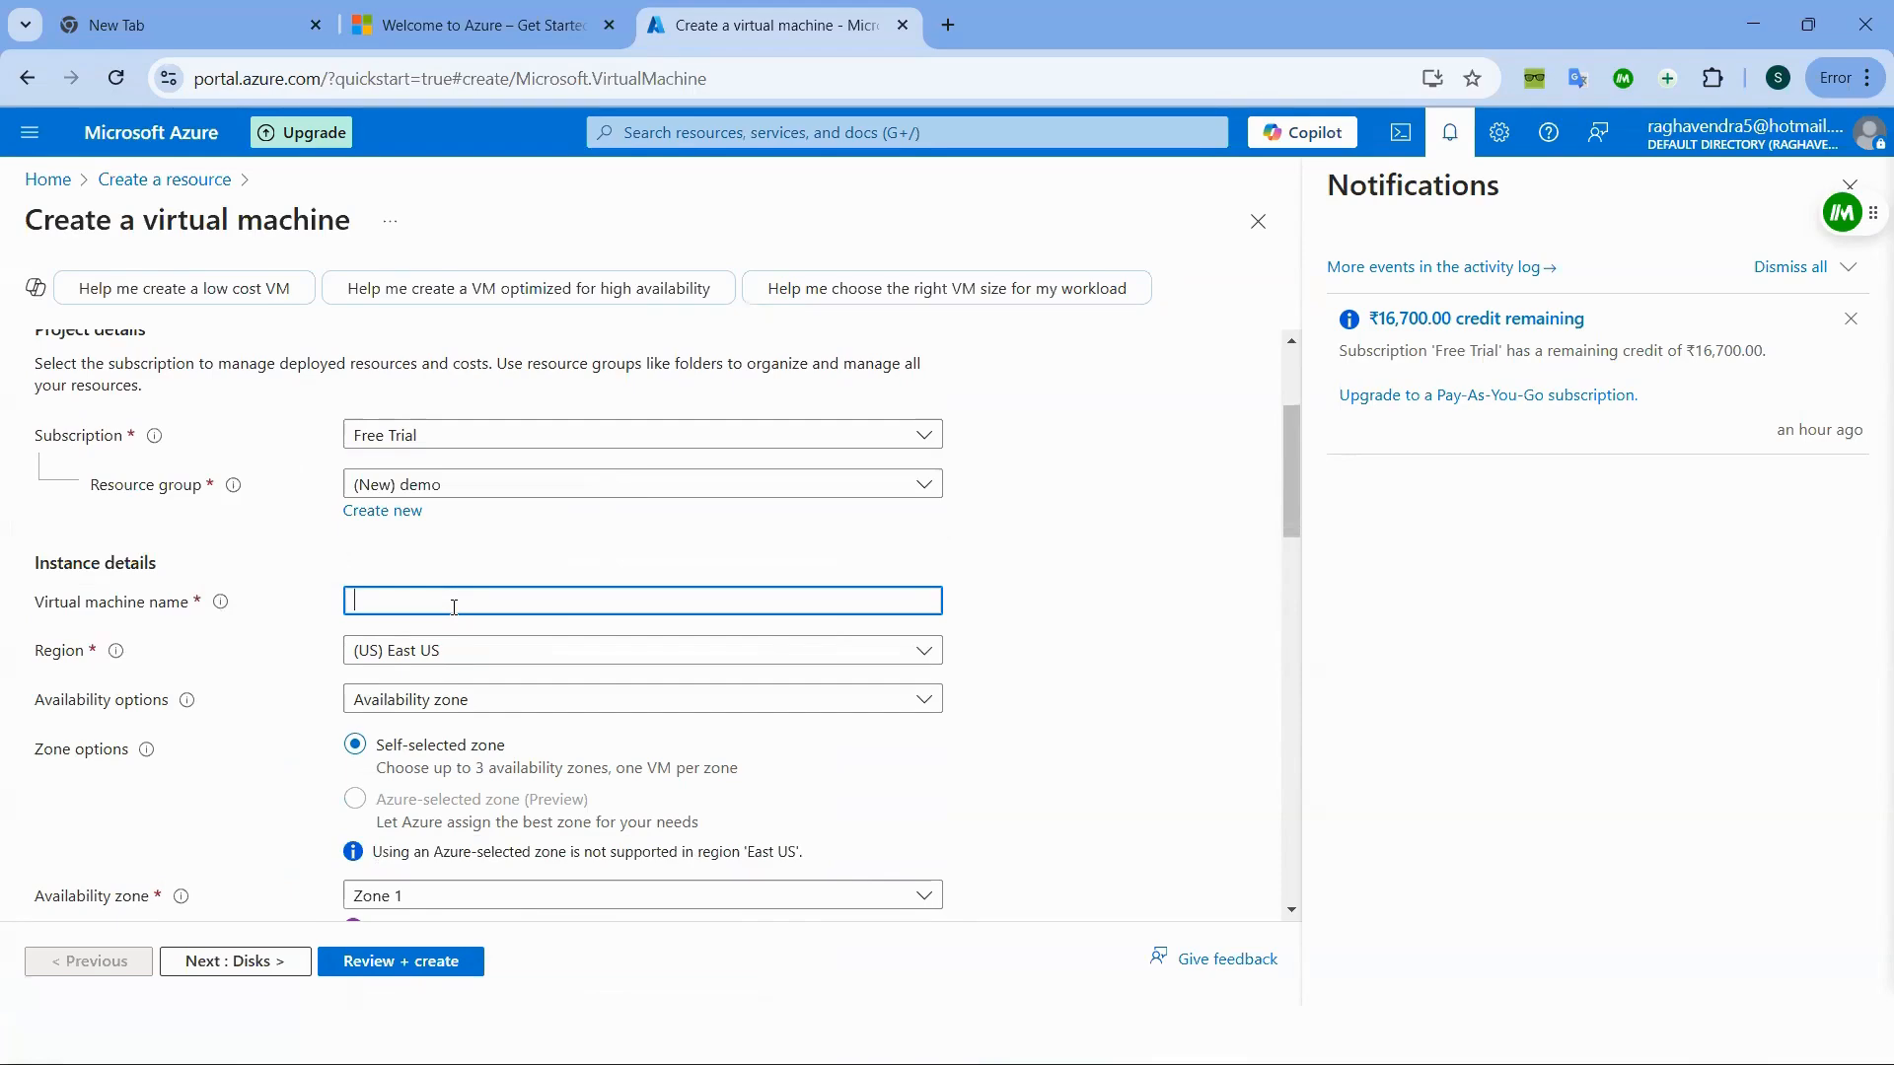
pyautogui.write('demo-app')
# - Review the regions and availability options offered for the virtual machine without changing the selection
pyautogui.click(477, 656)
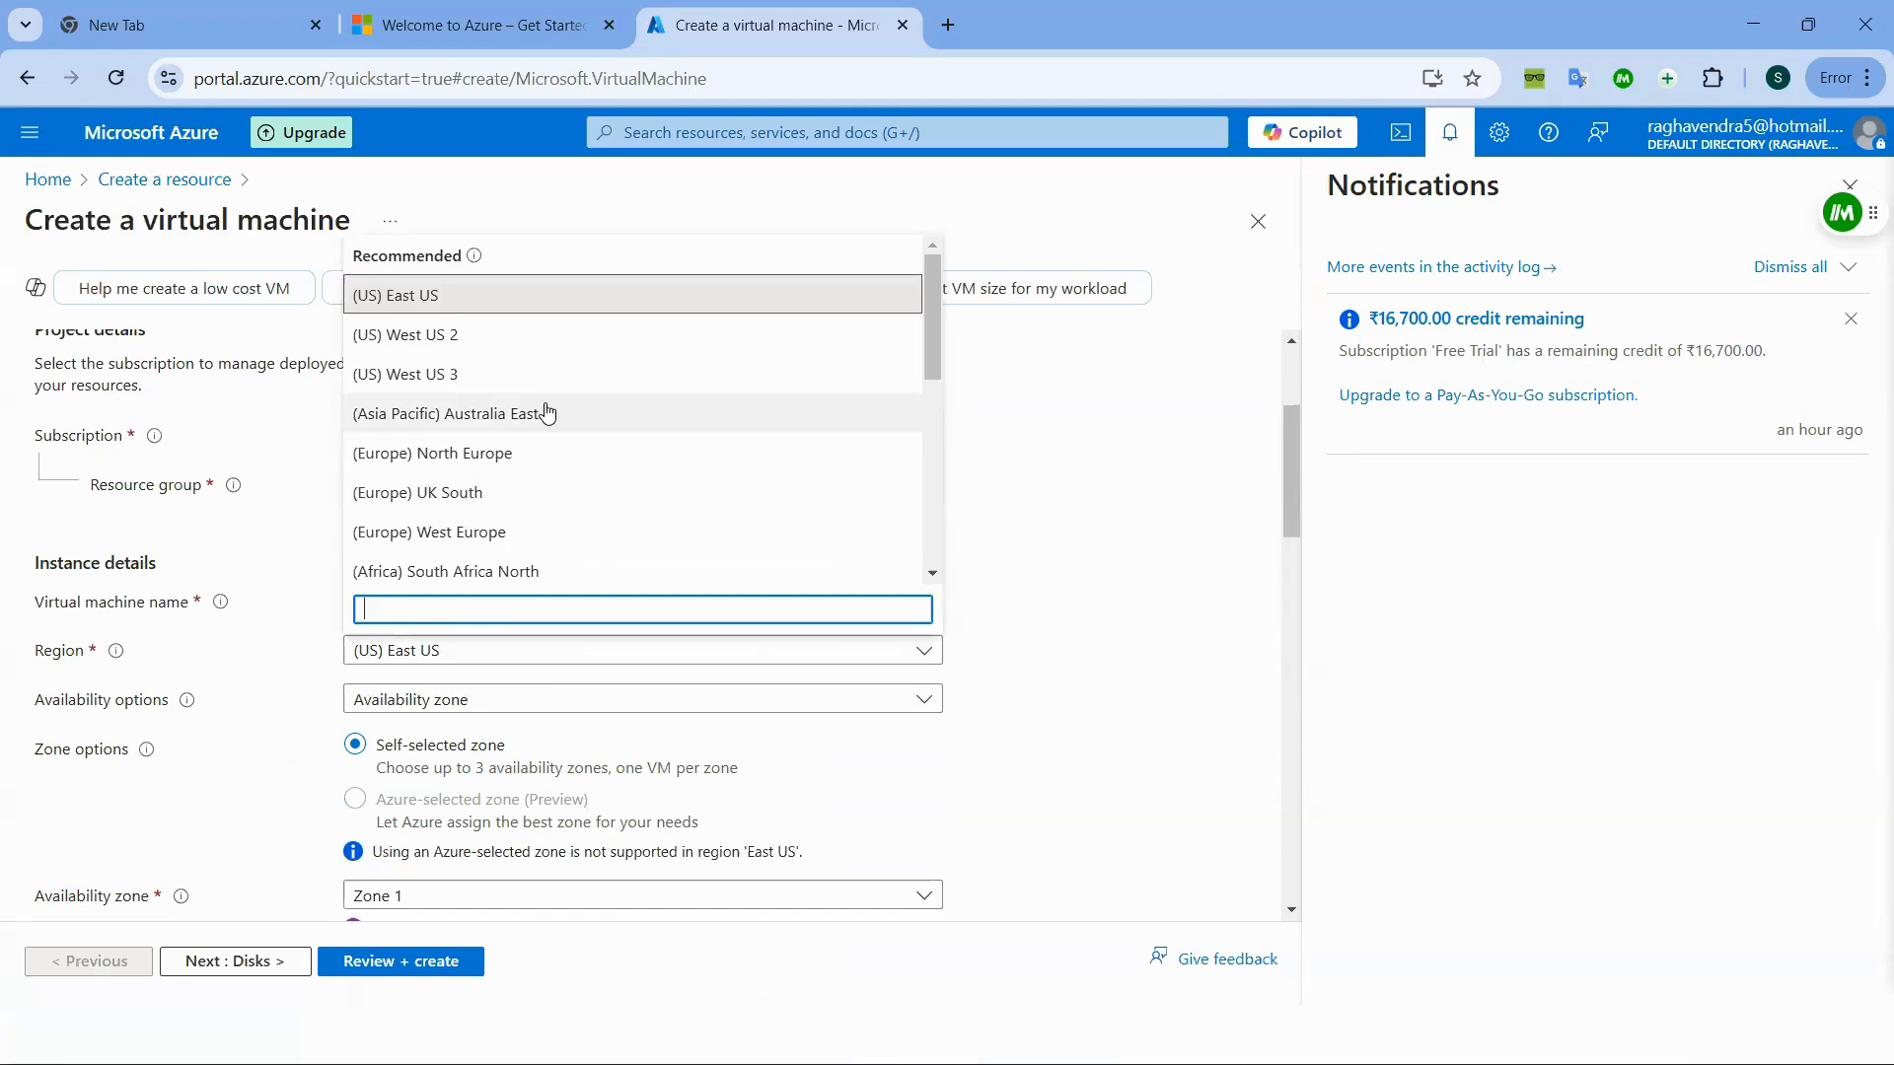
pyautogui.scroll(-5, 547, 412)
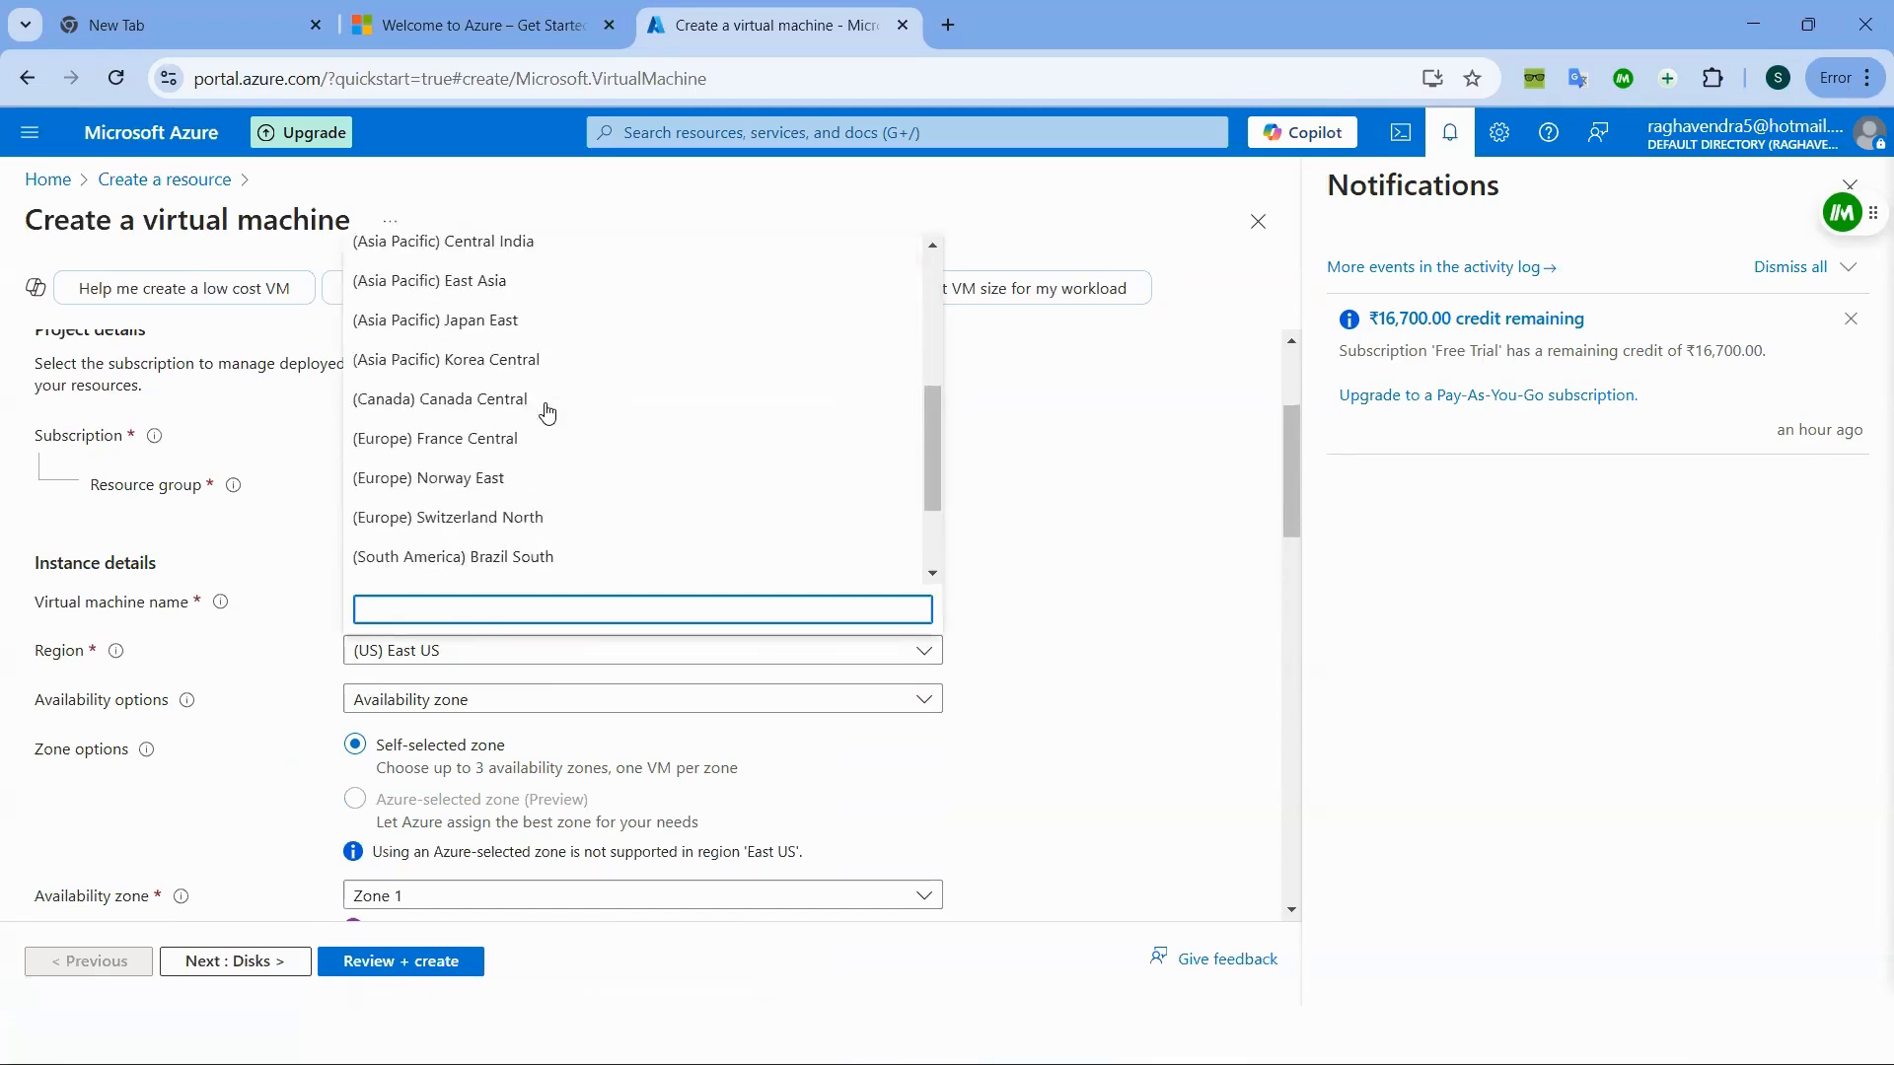
pyautogui.click(1141, 624)
pyautogui.scroll(-3, 645, 729)
pyautogui.click(399, 448)
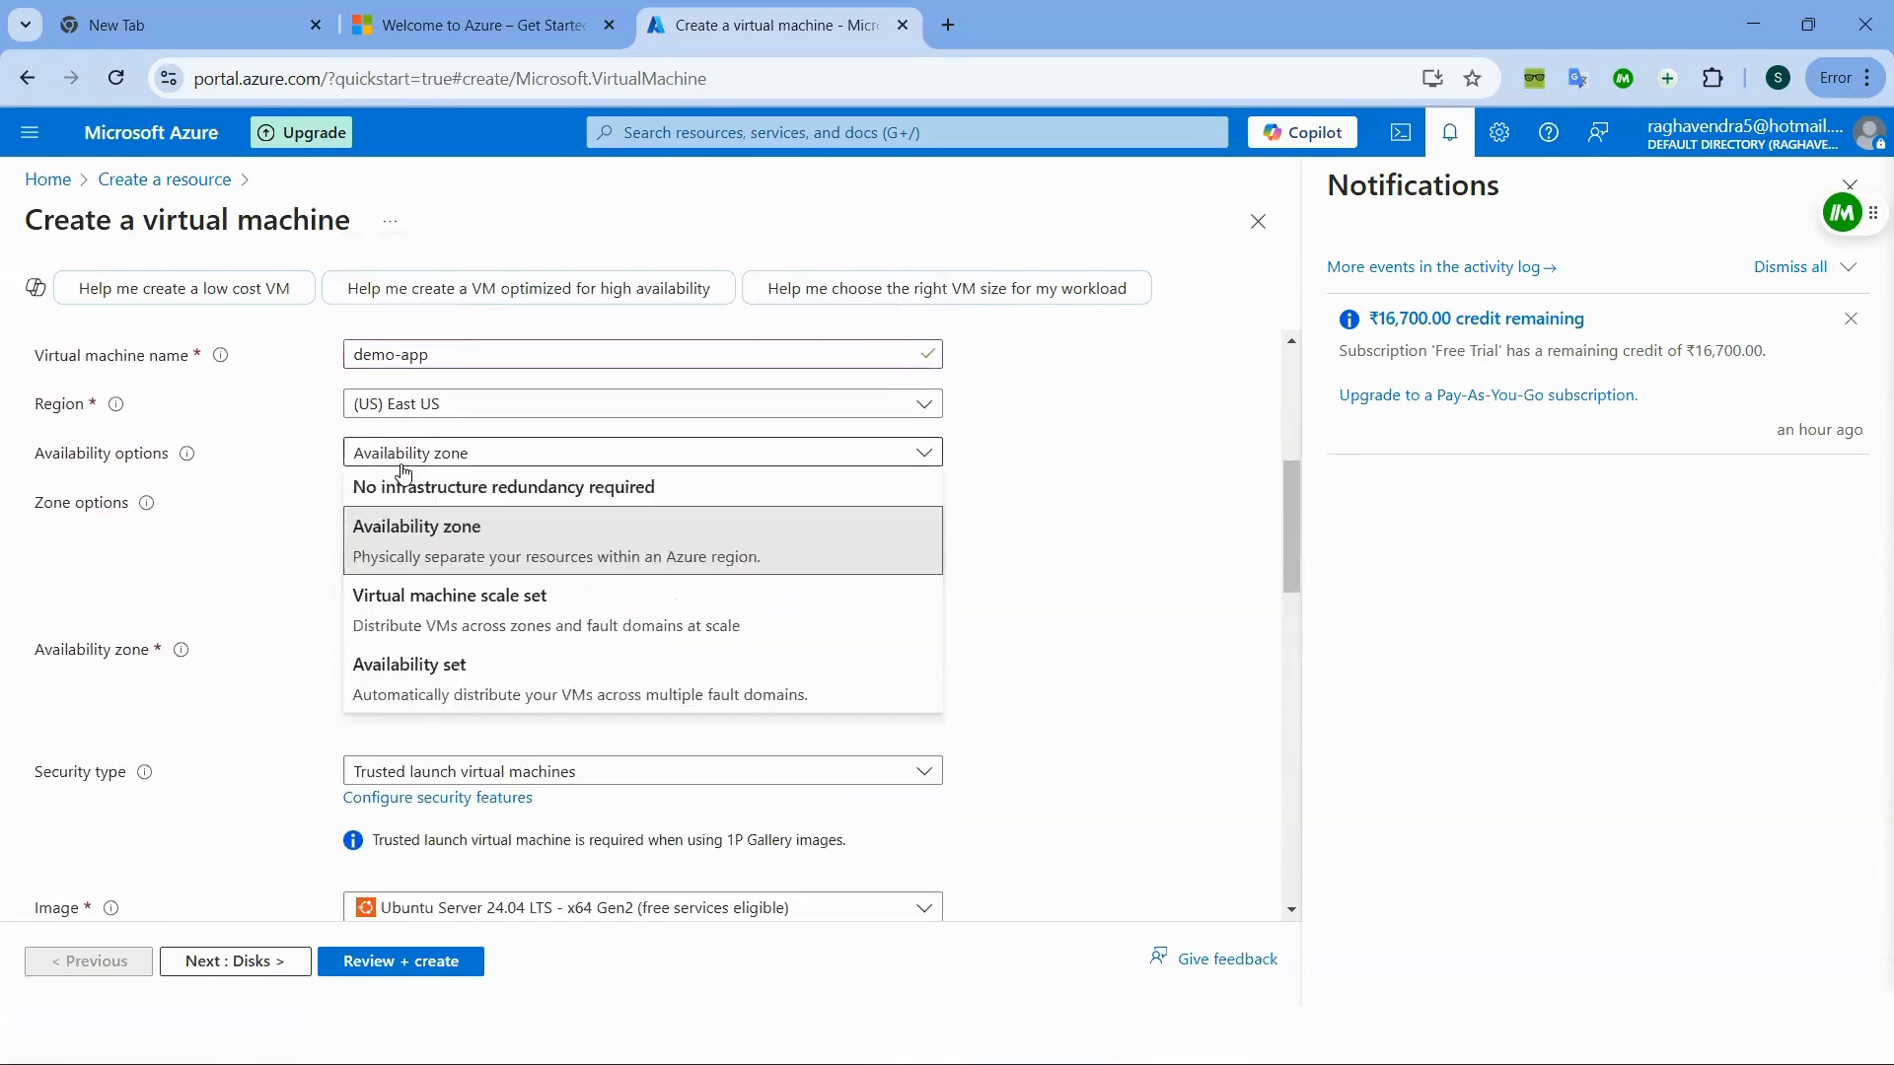
pyautogui.click(403, 469)
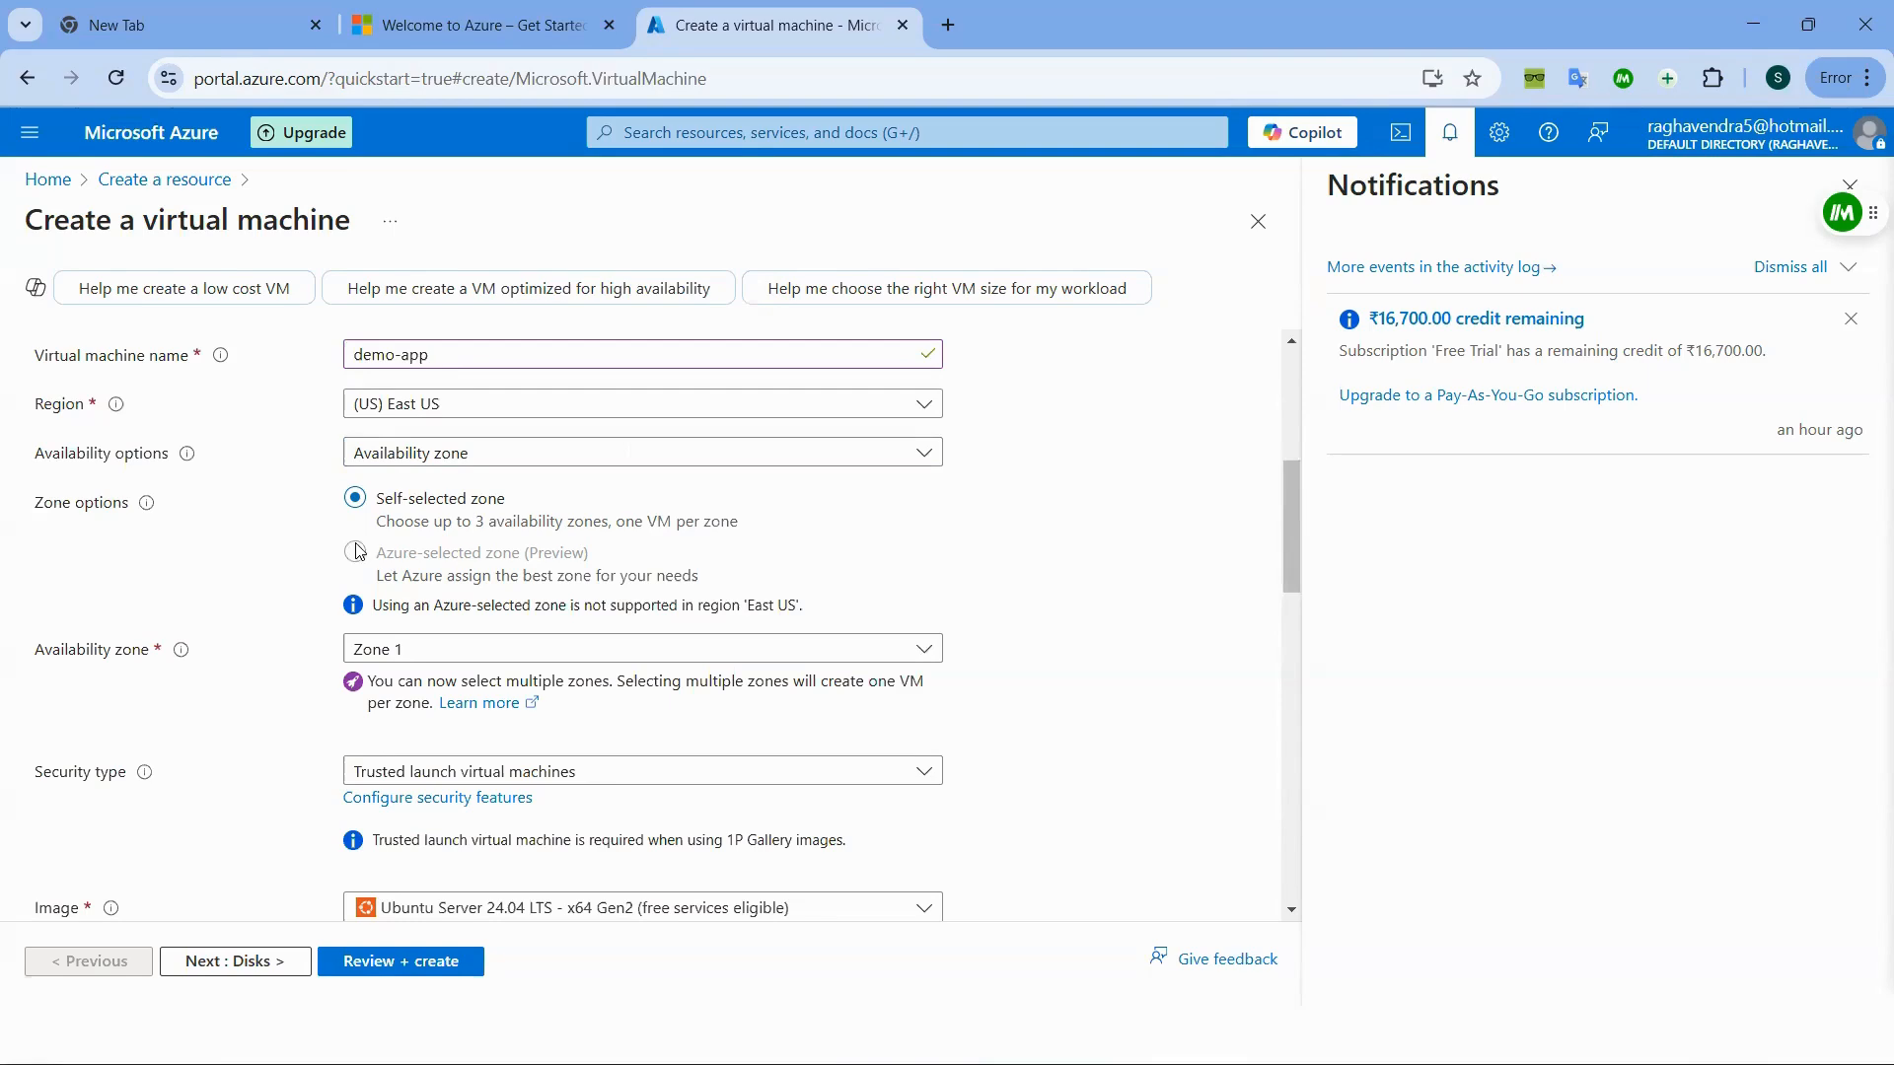
# - Examine the availability zone choices and the security type setting, keeping Zone 1 selected
pyautogui.click(384, 656)
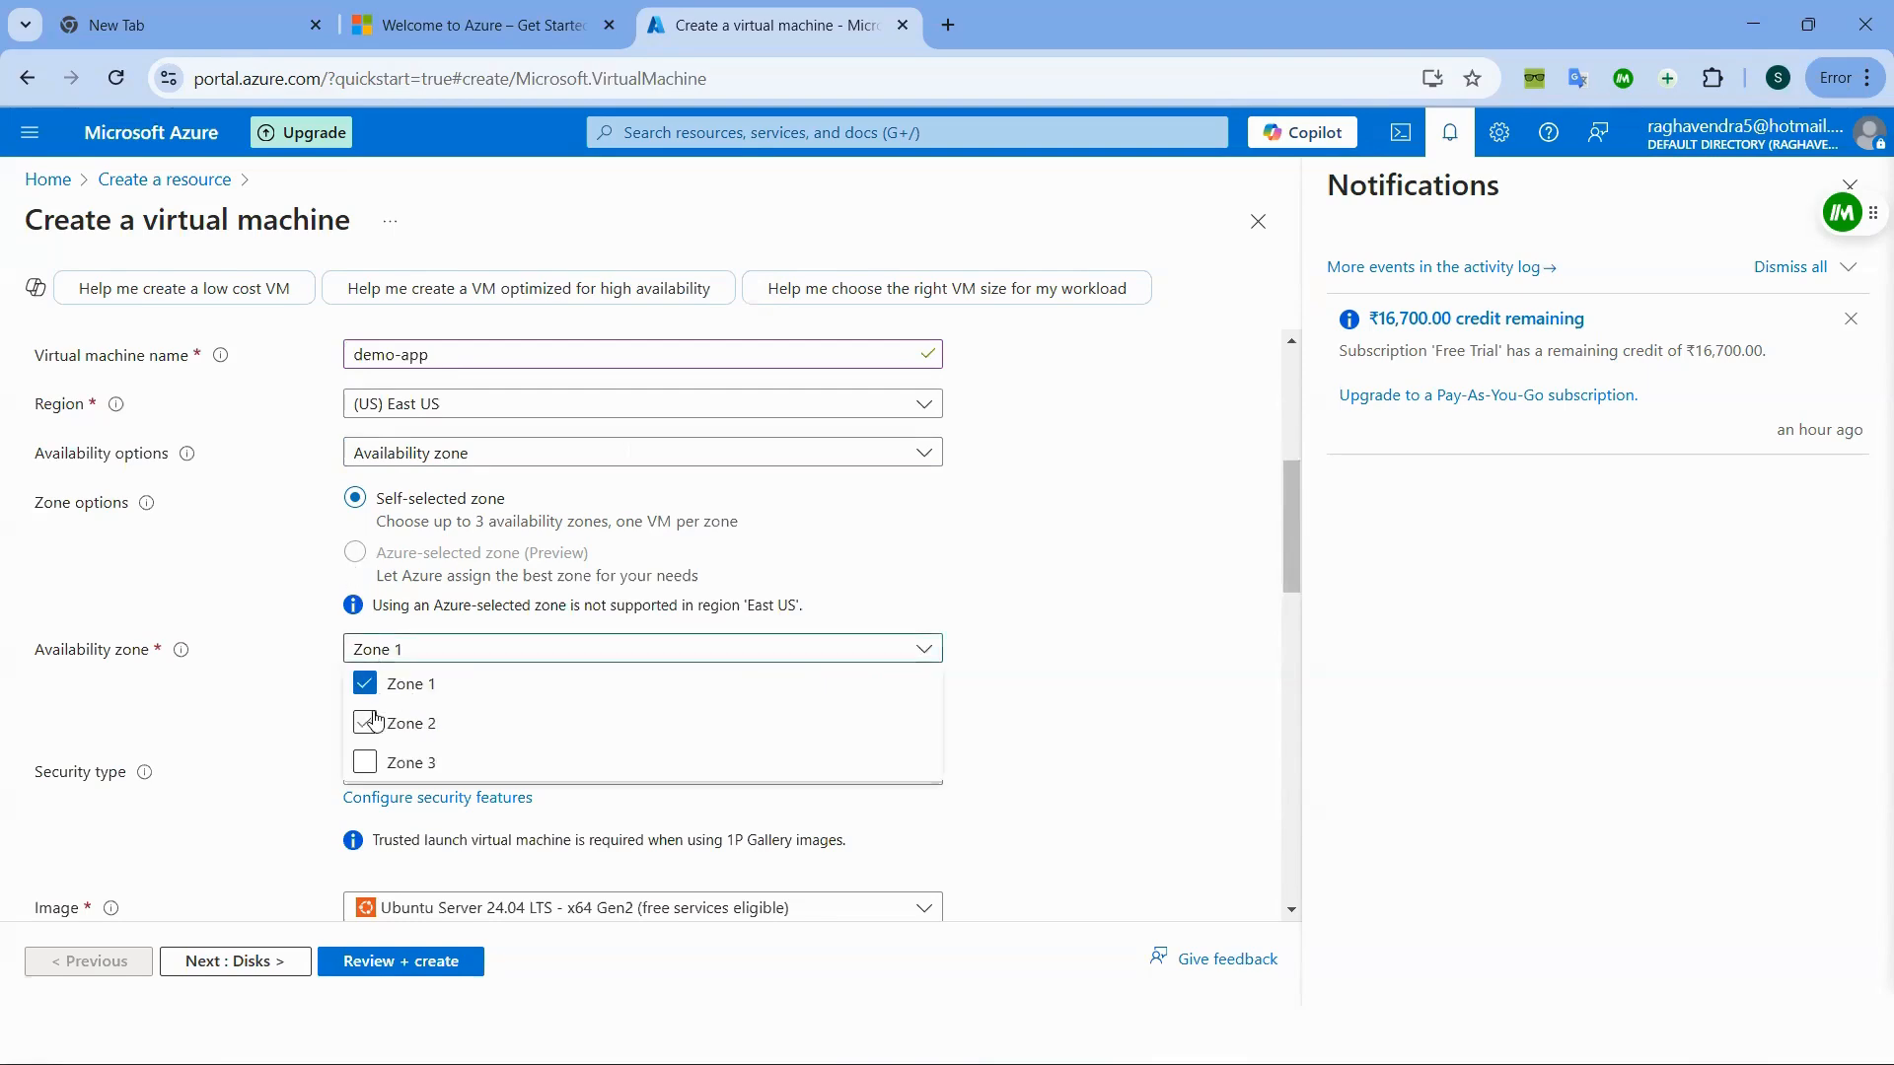
pyautogui.click(1048, 660)
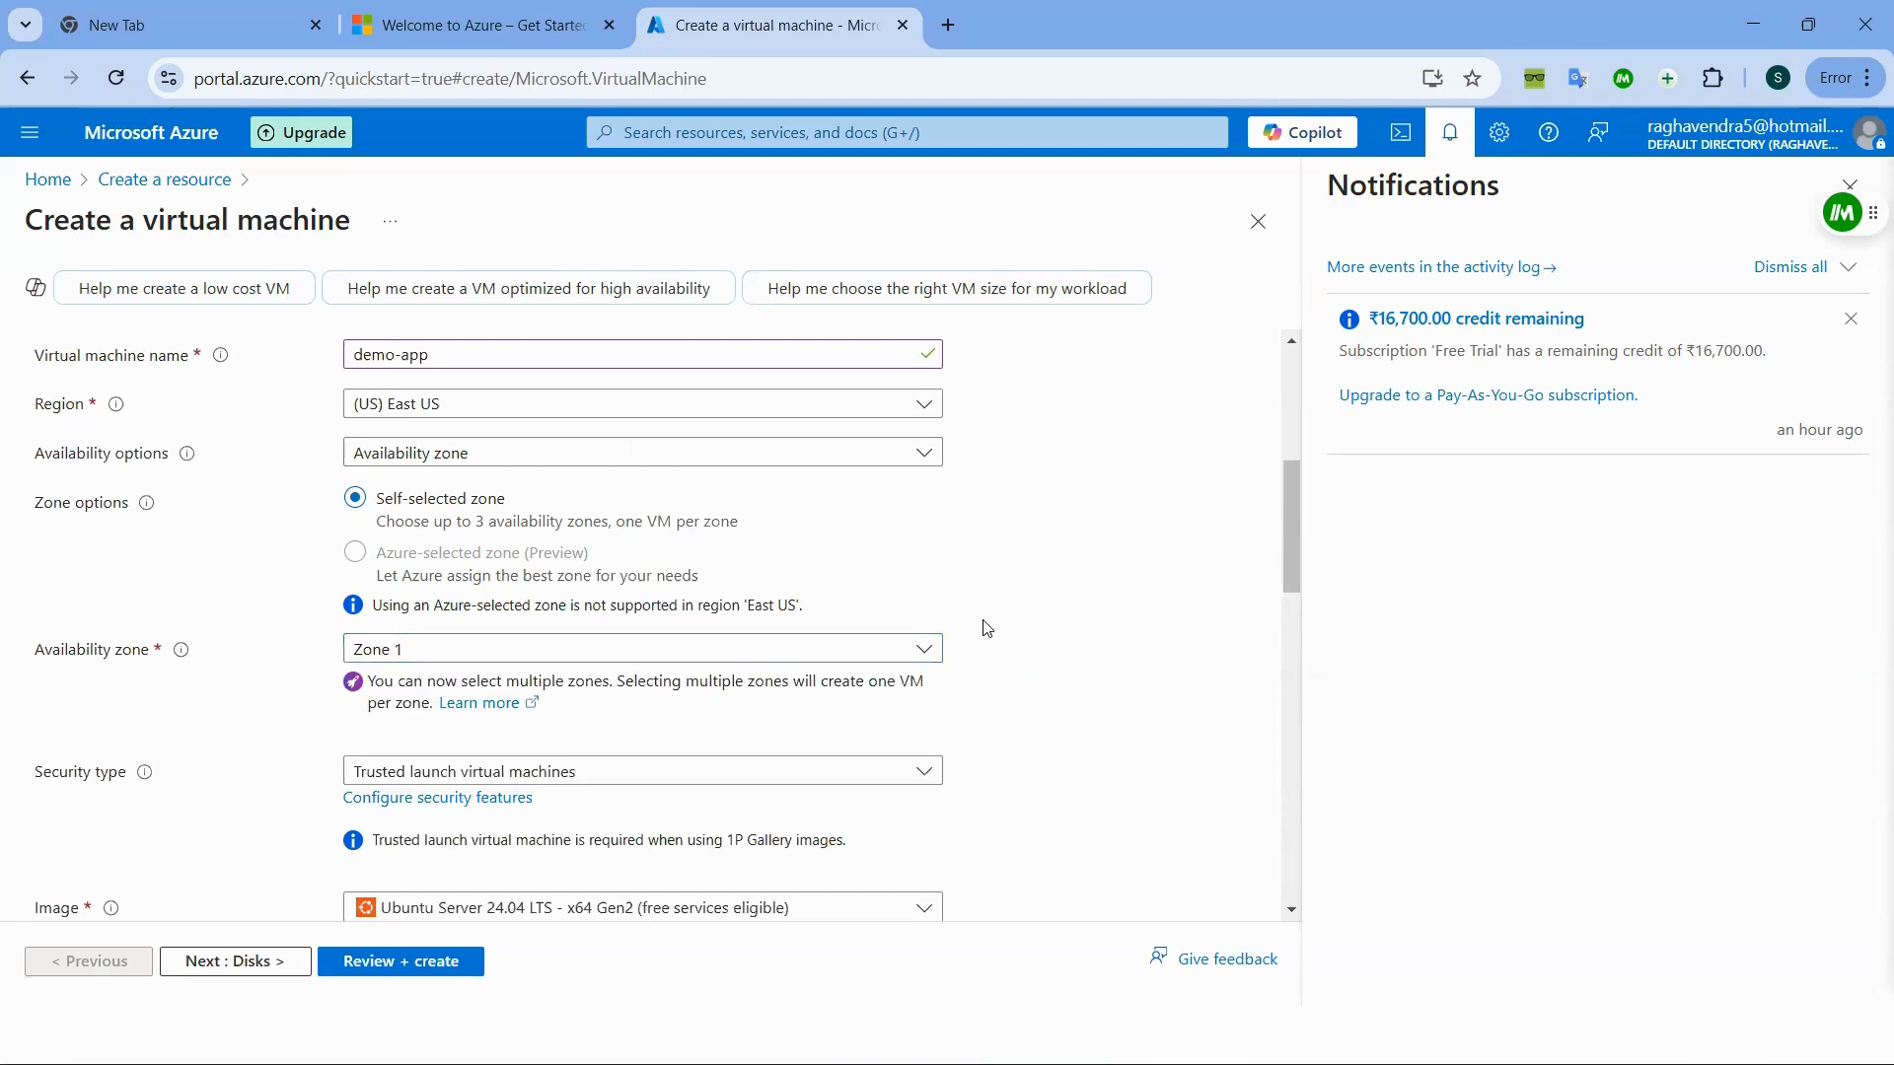
pyautogui.click(469, 661)
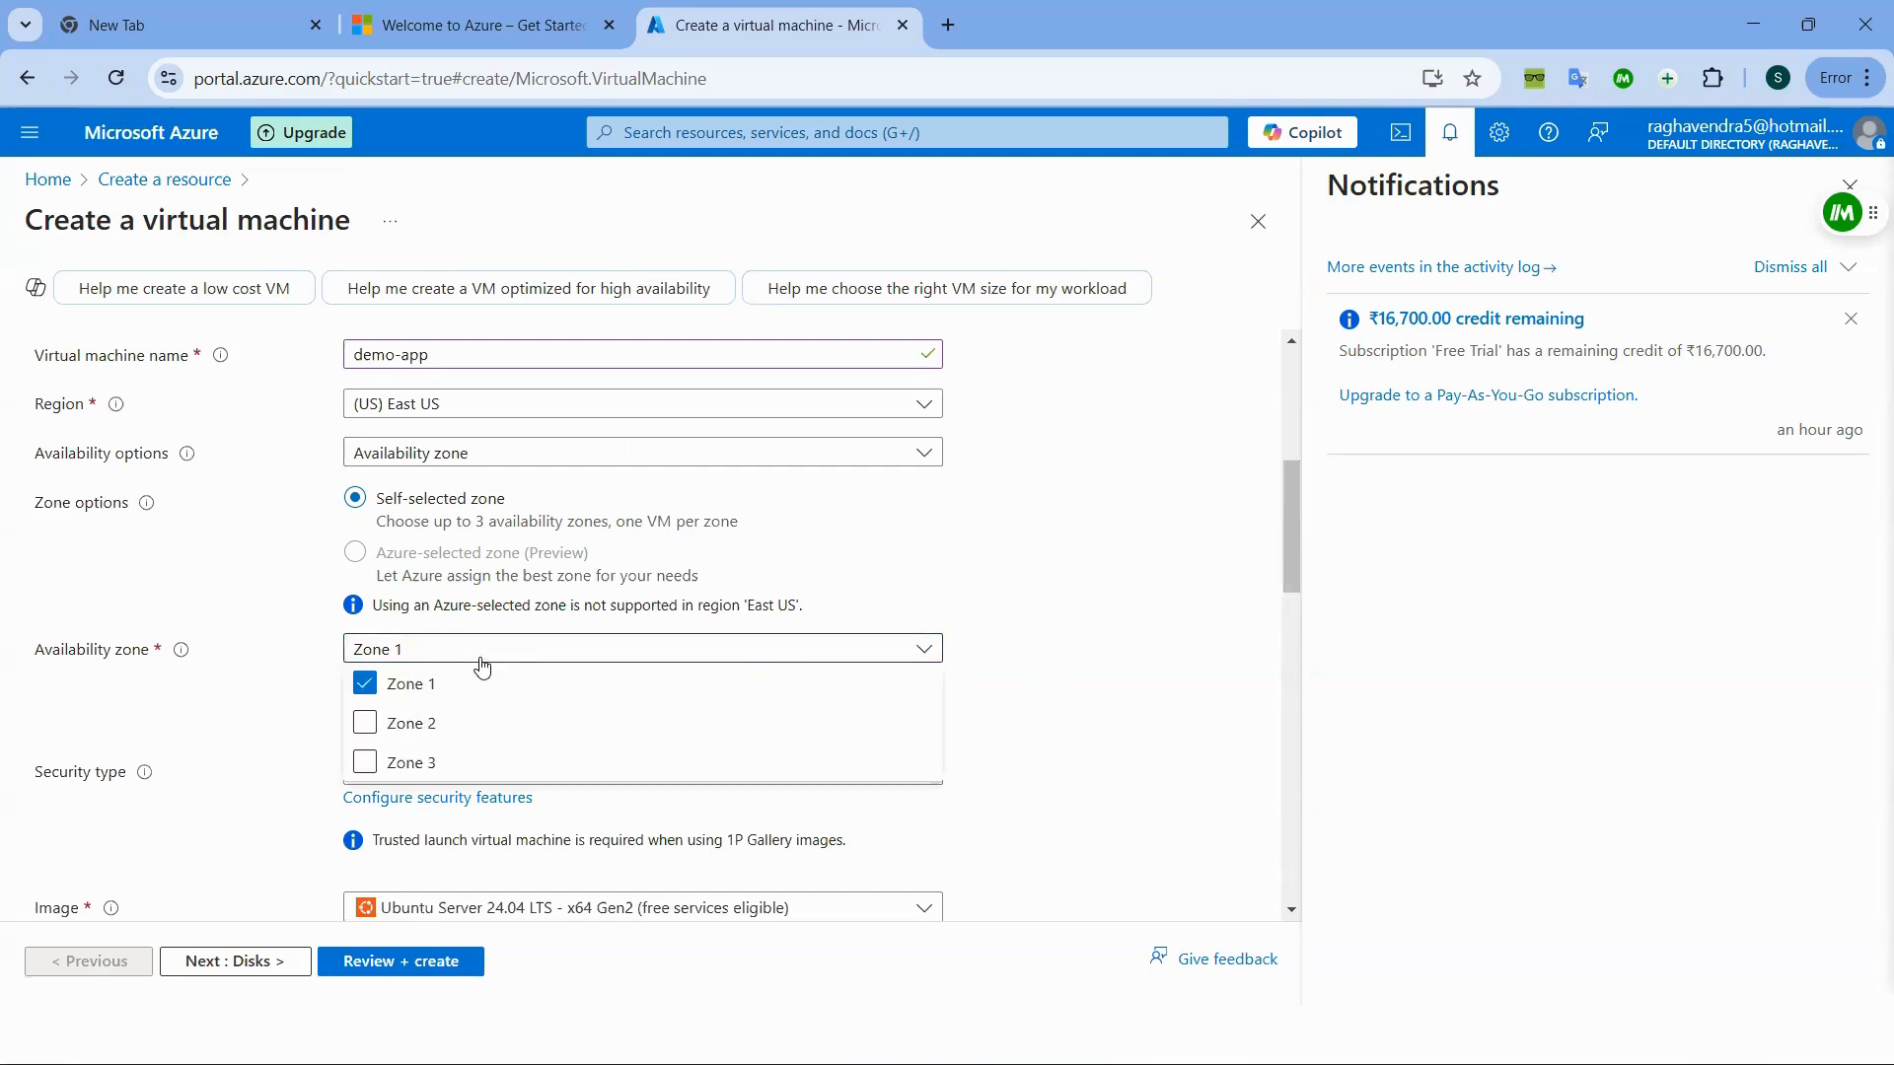
pyautogui.click(983, 658)
pyautogui.scroll(-3, 982, 654)
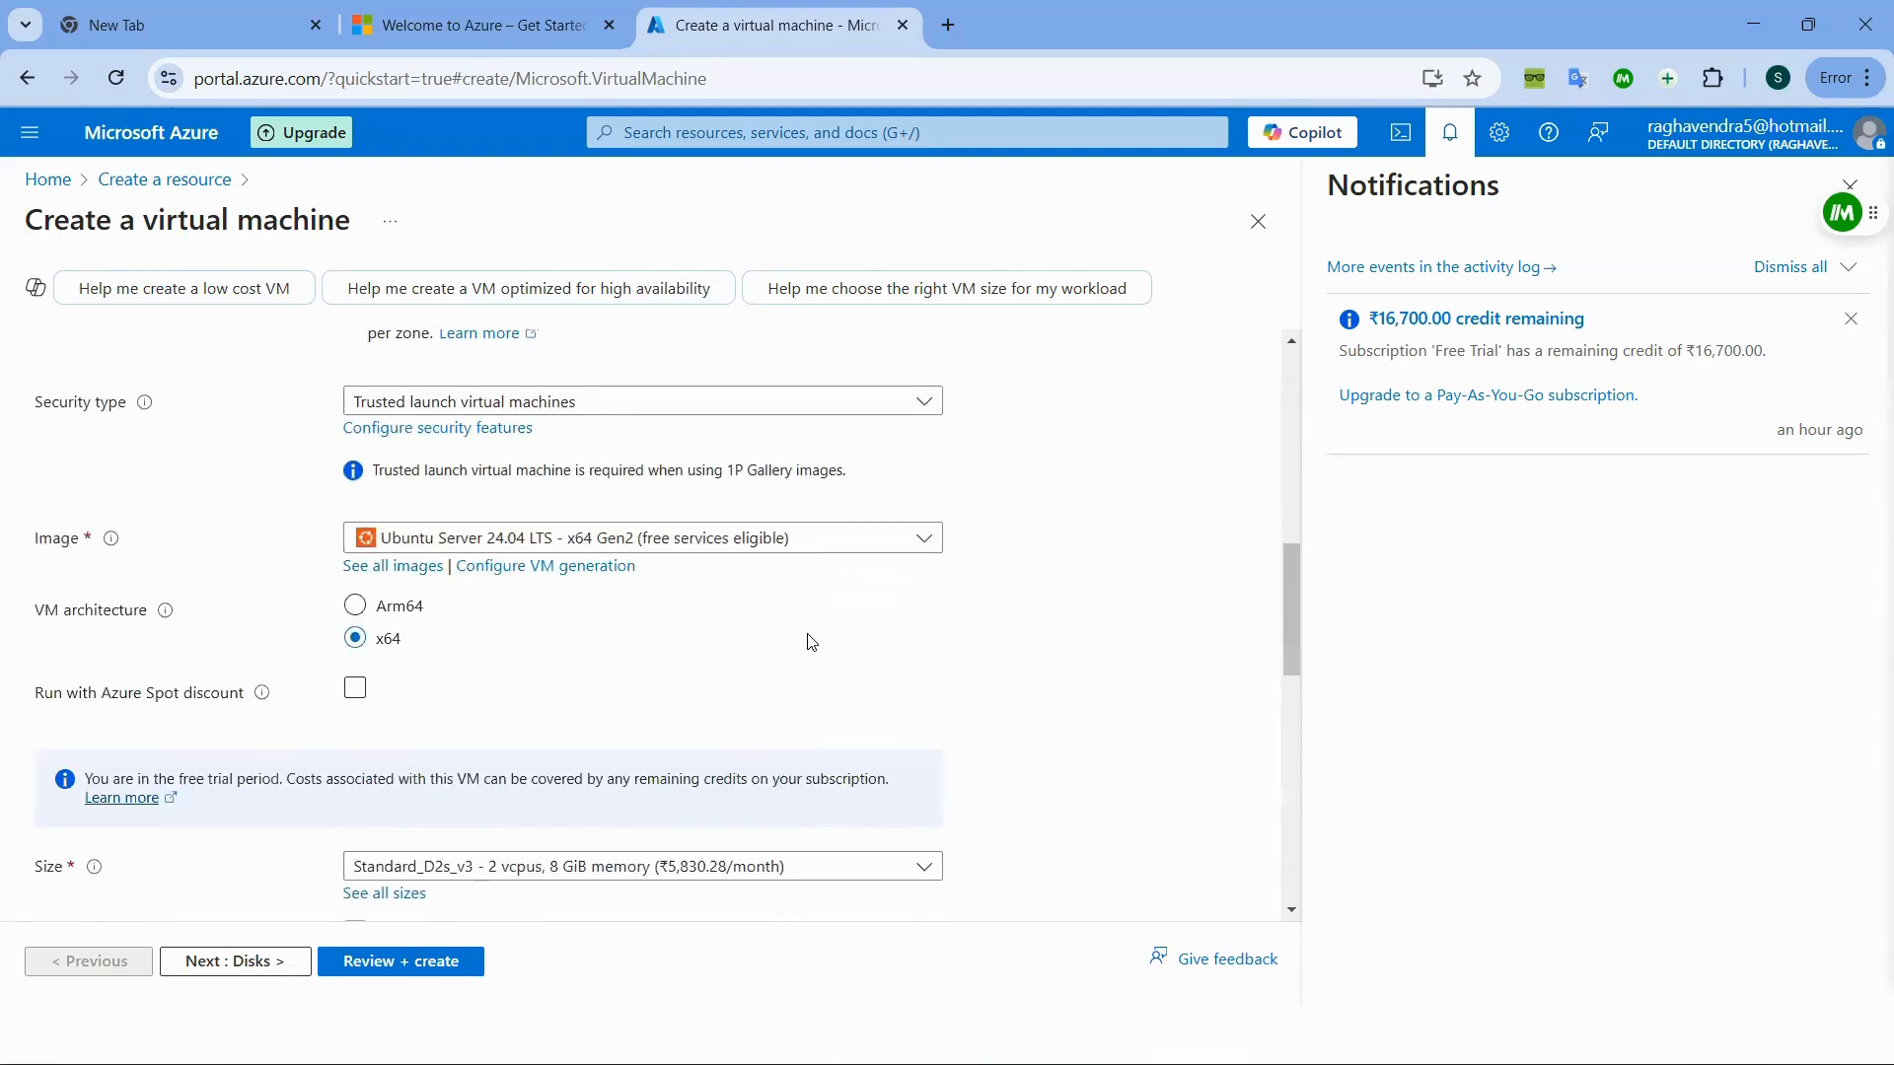
pyautogui.scroll(2, 679, 620)
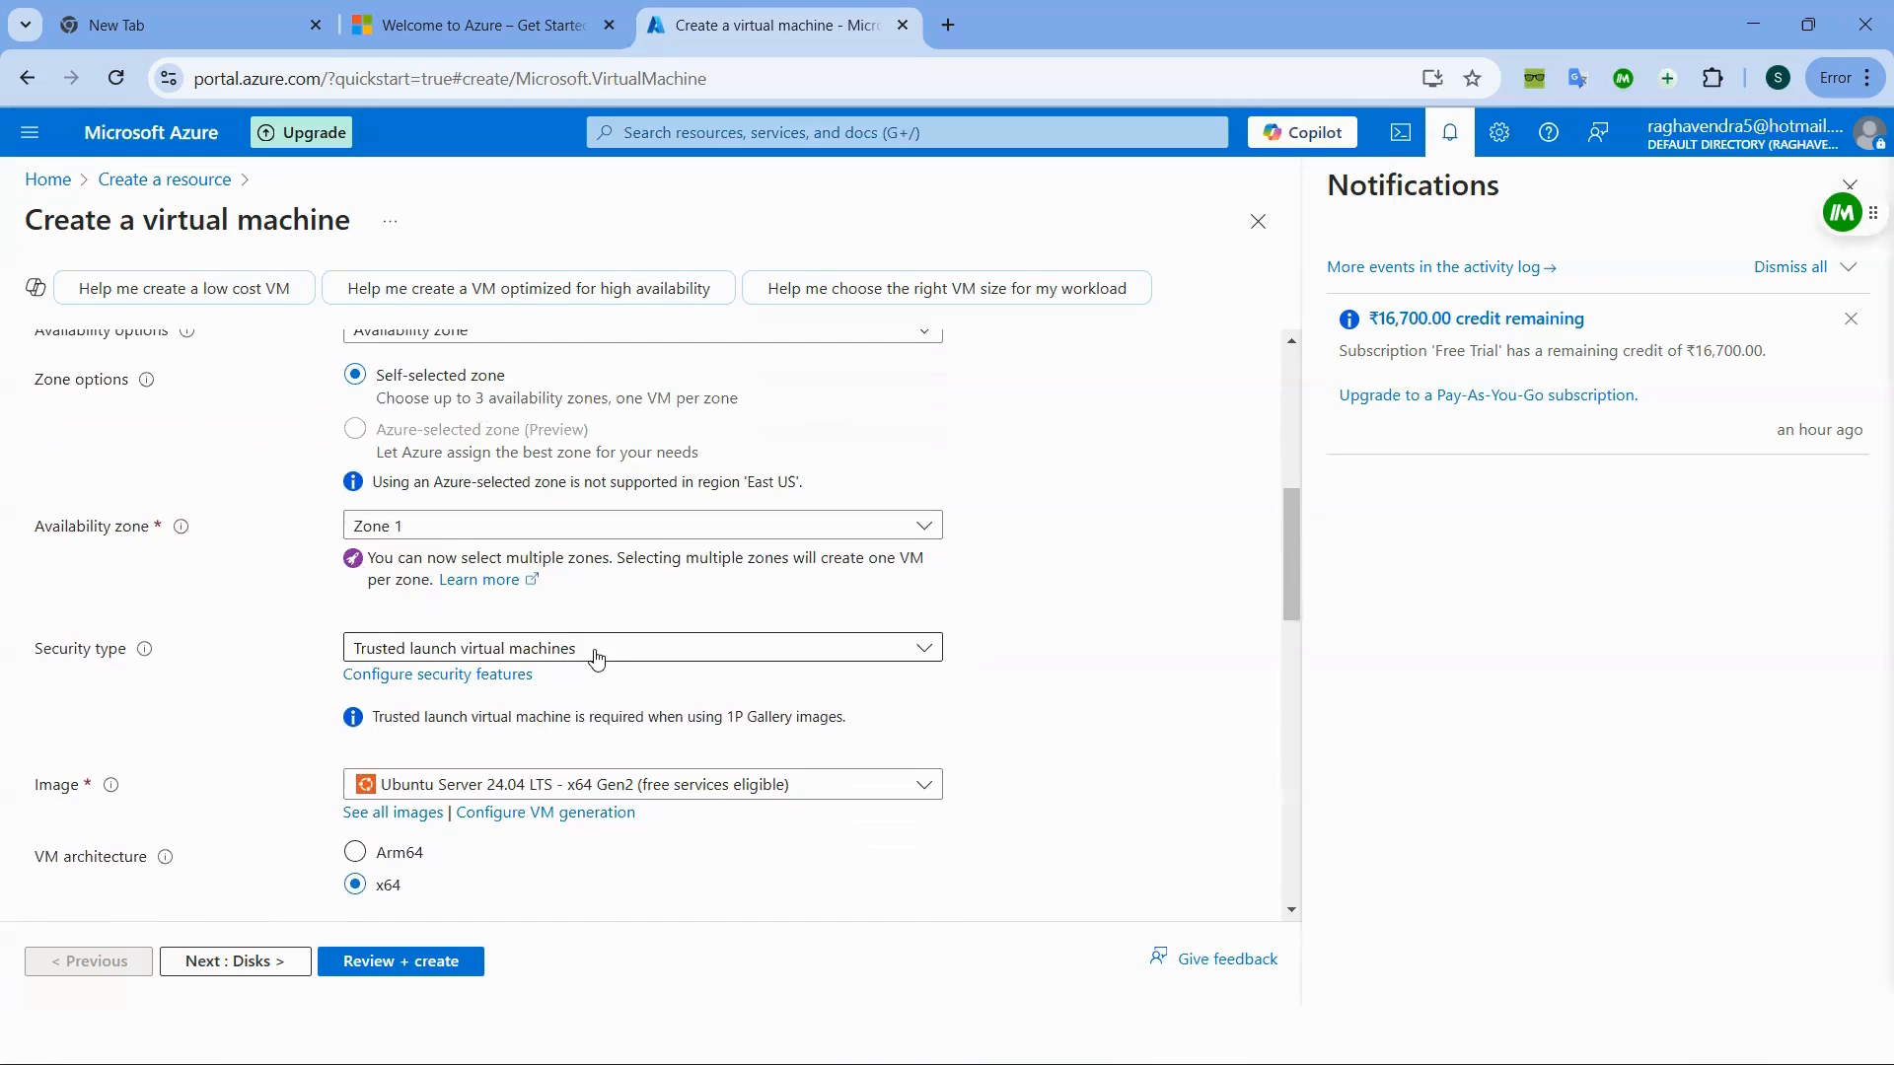
# - Browse the available Linux and Windows images, keeping Ubuntu Server 24.04 LTS - x64 Gen2
pyautogui.scroll(-3, 332, 525)
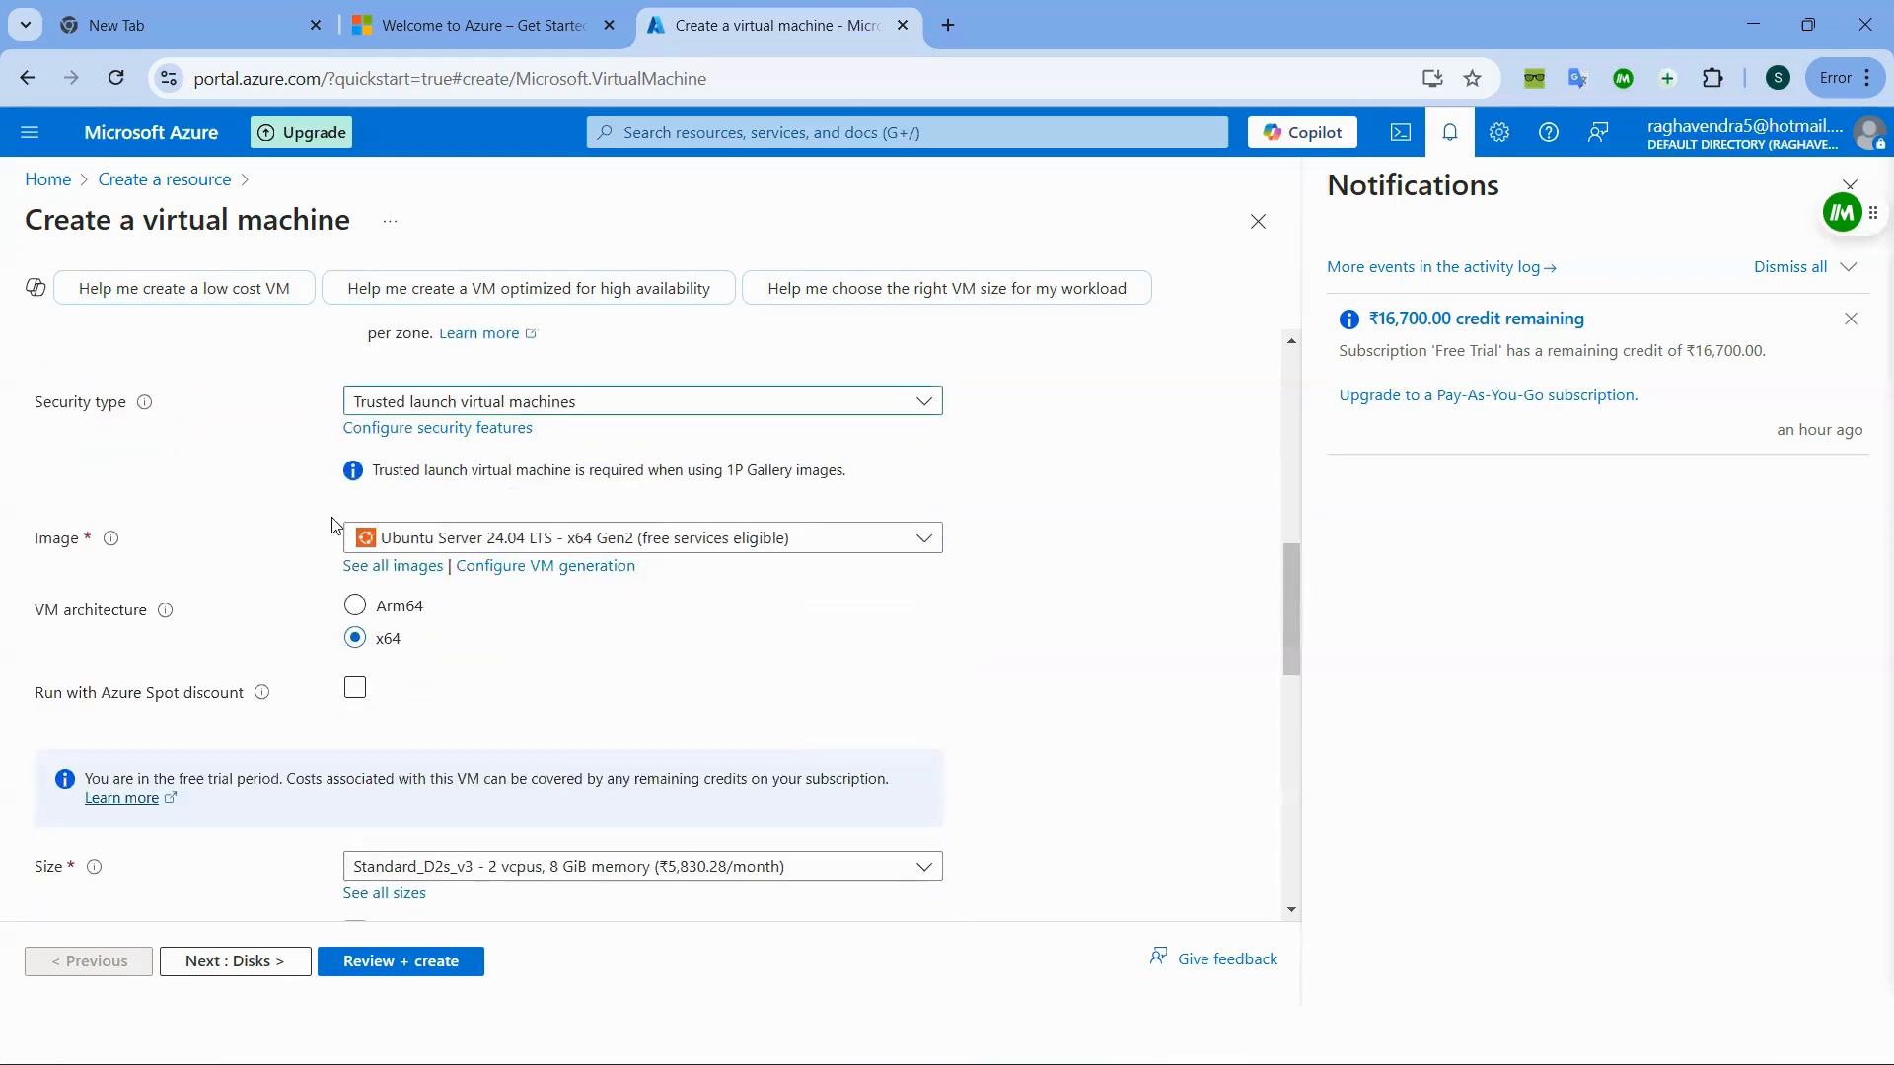
pyautogui.click(408, 547)
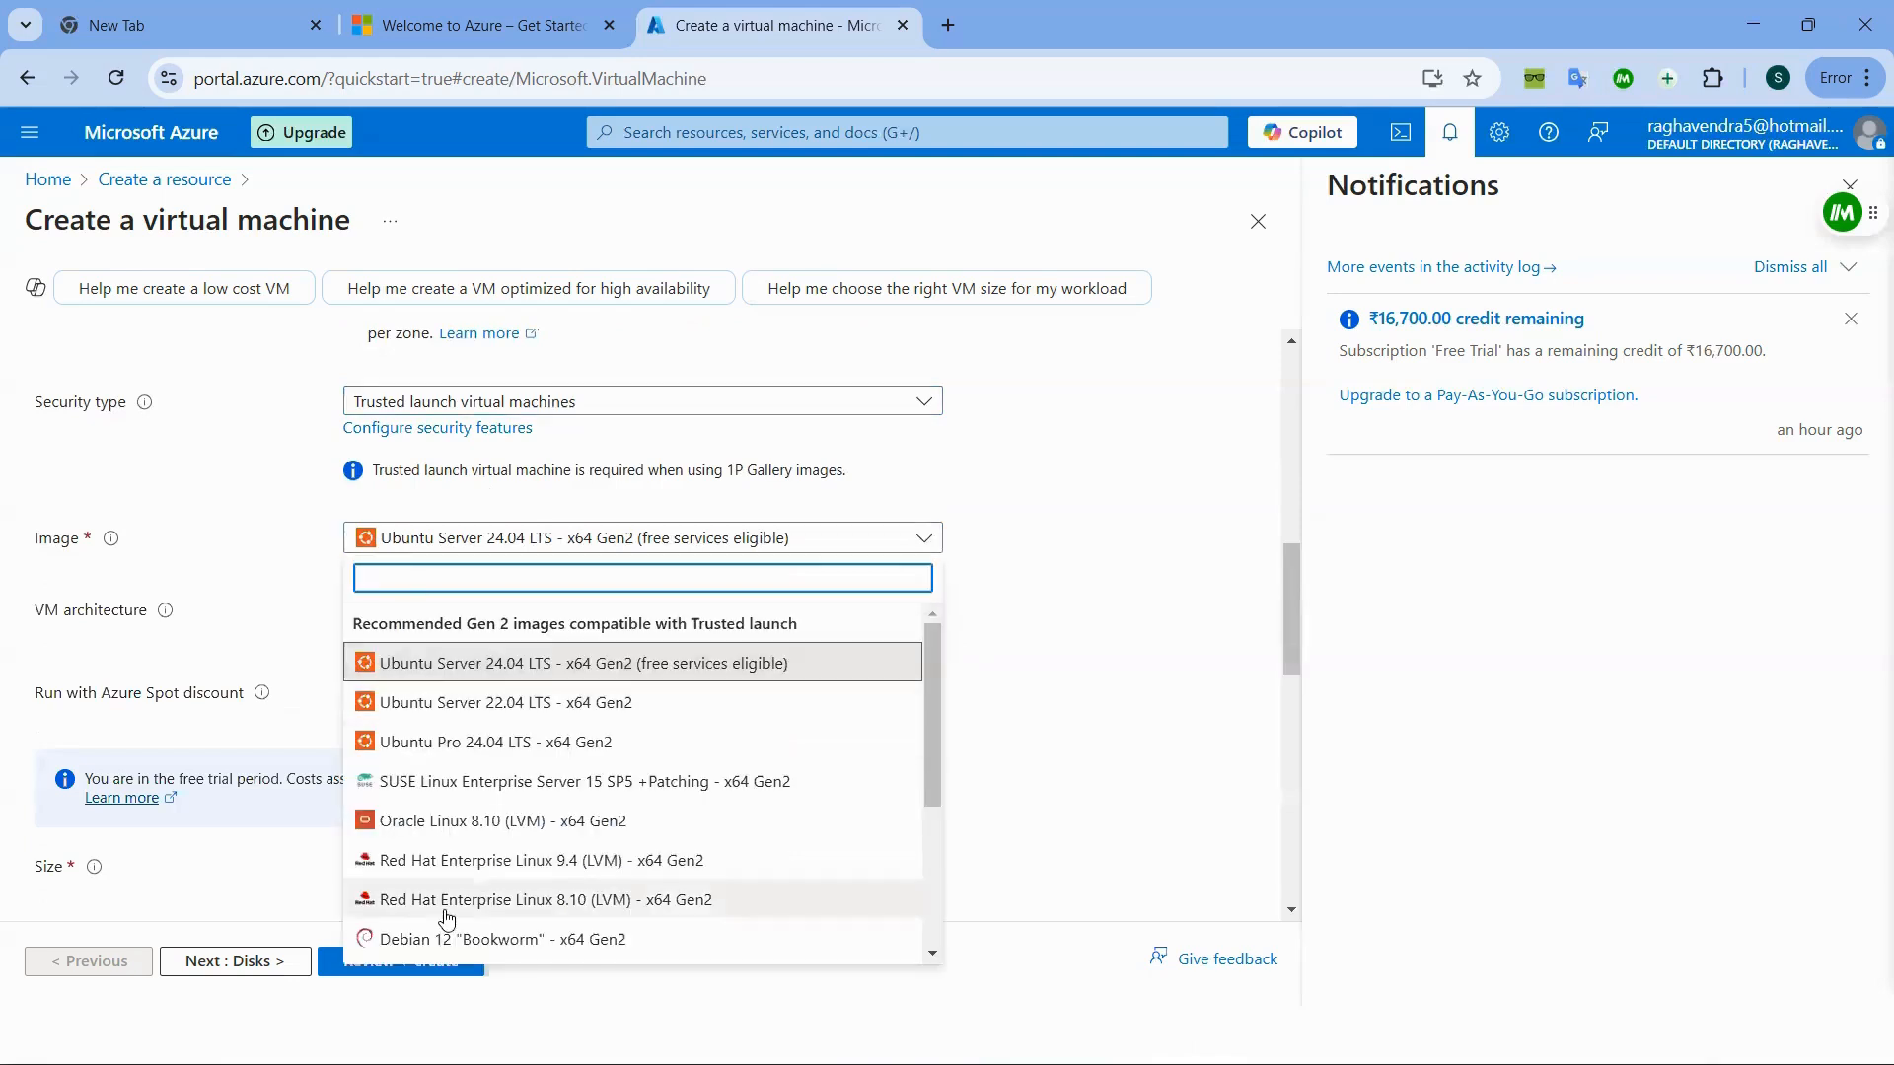
pyautogui.scroll(-3, 454, 888)
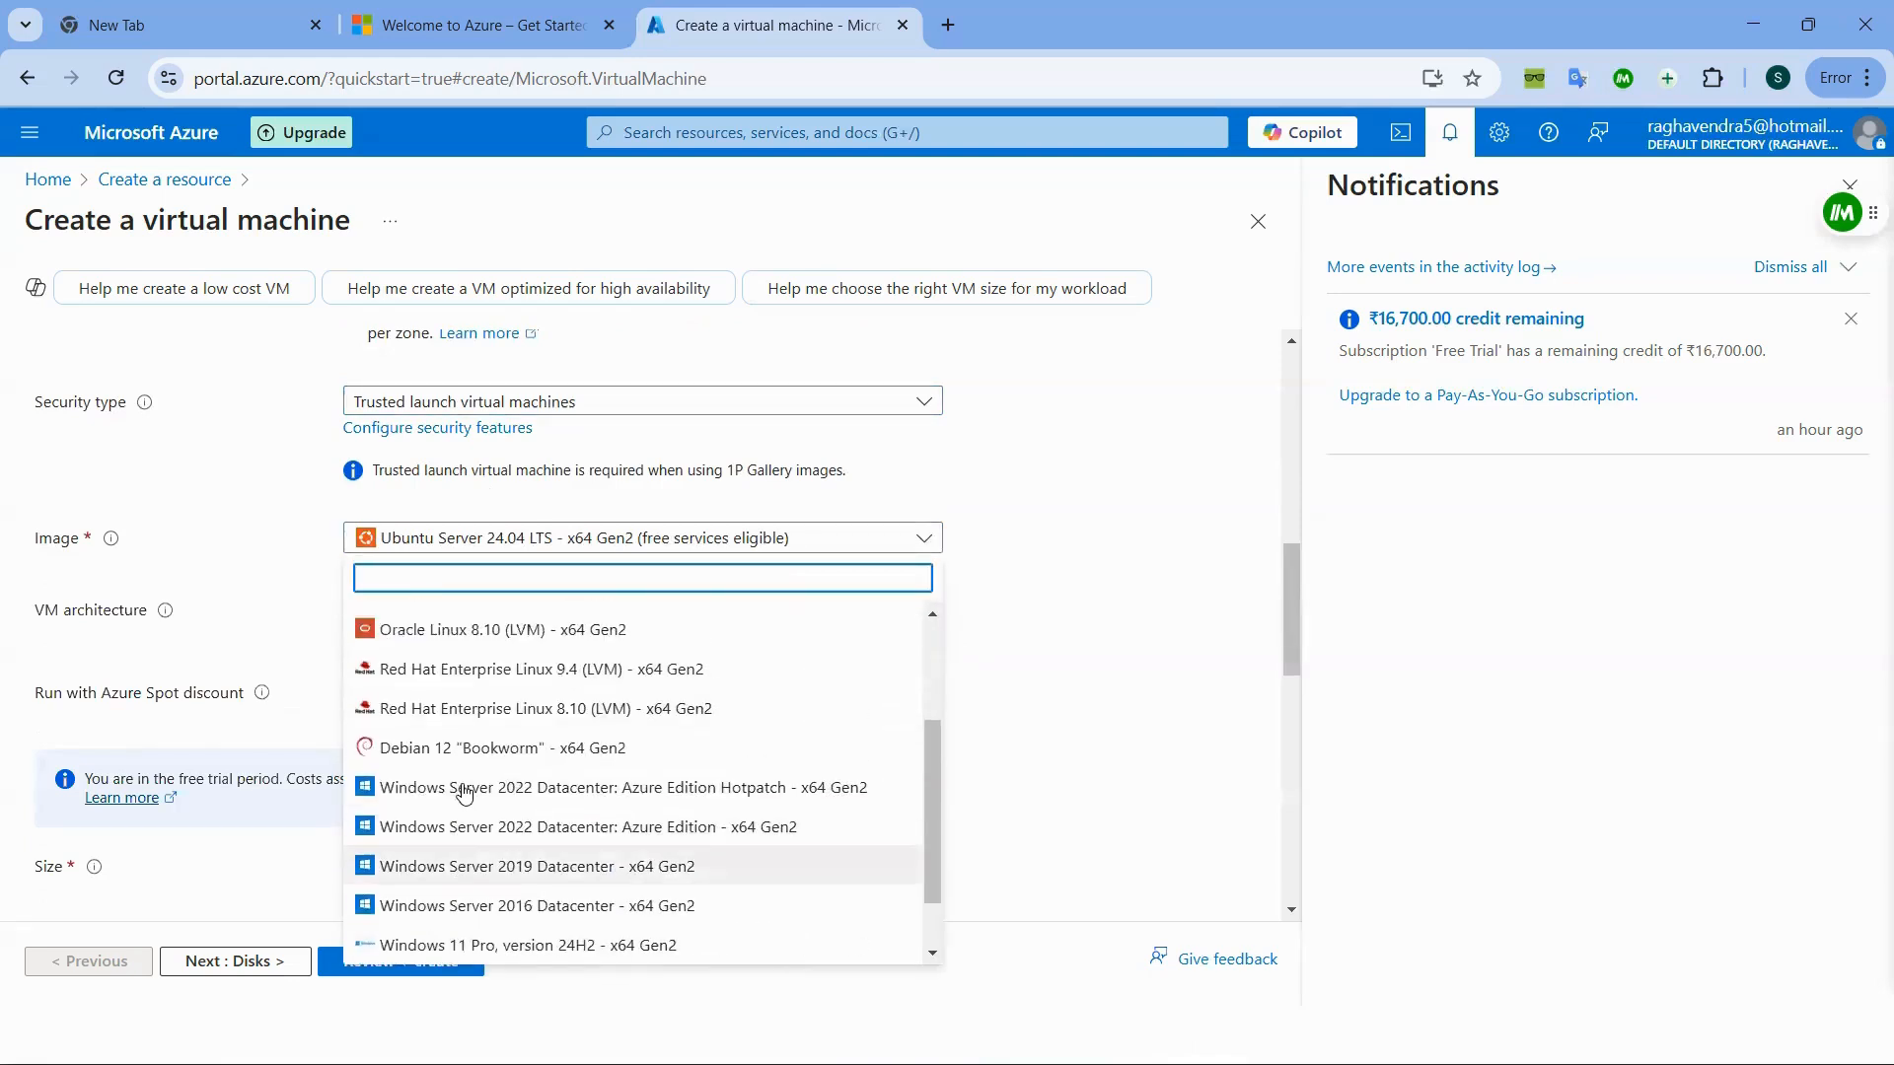
pyautogui.scroll(3, 463, 794)
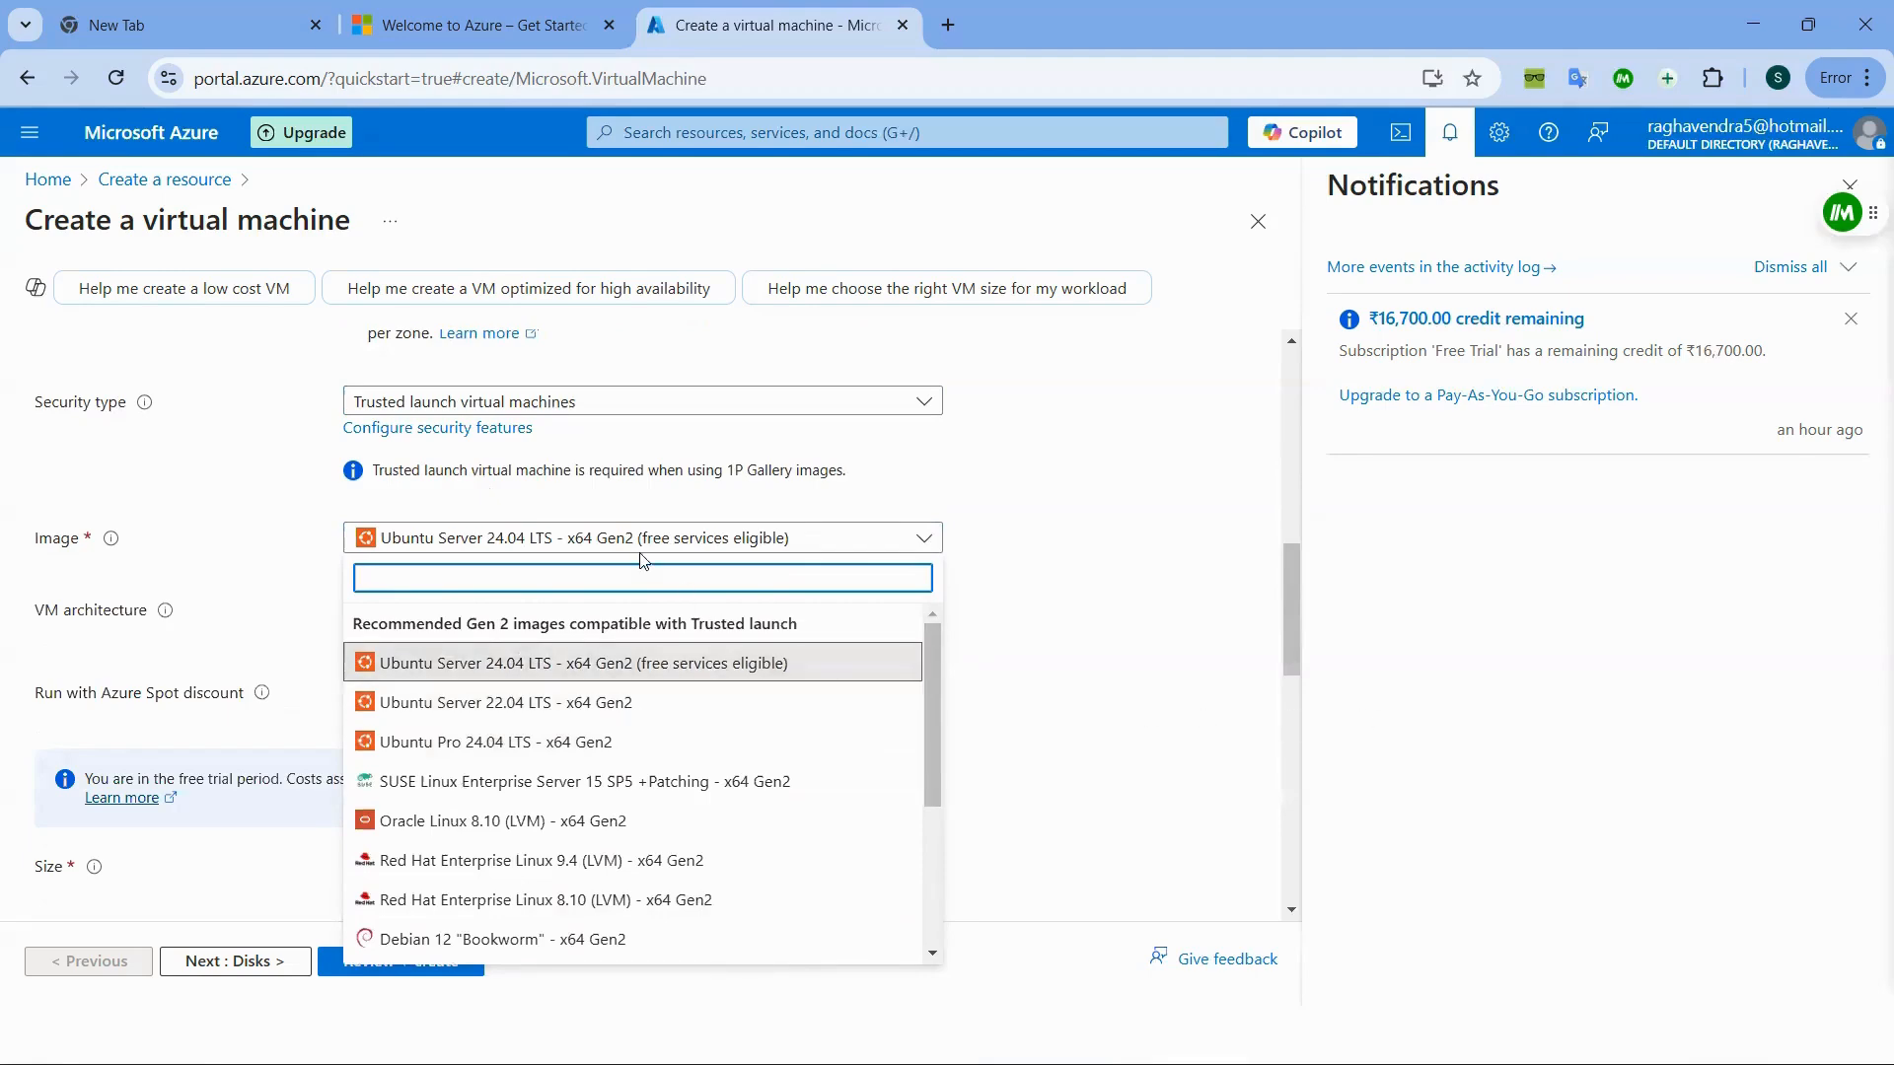
pyautogui.click(1074, 701)
# - Turn on the Azure Spot discount to examine its eviction type and policy options, and turn it off again
pyautogui.scroll(-3, 541, 582)
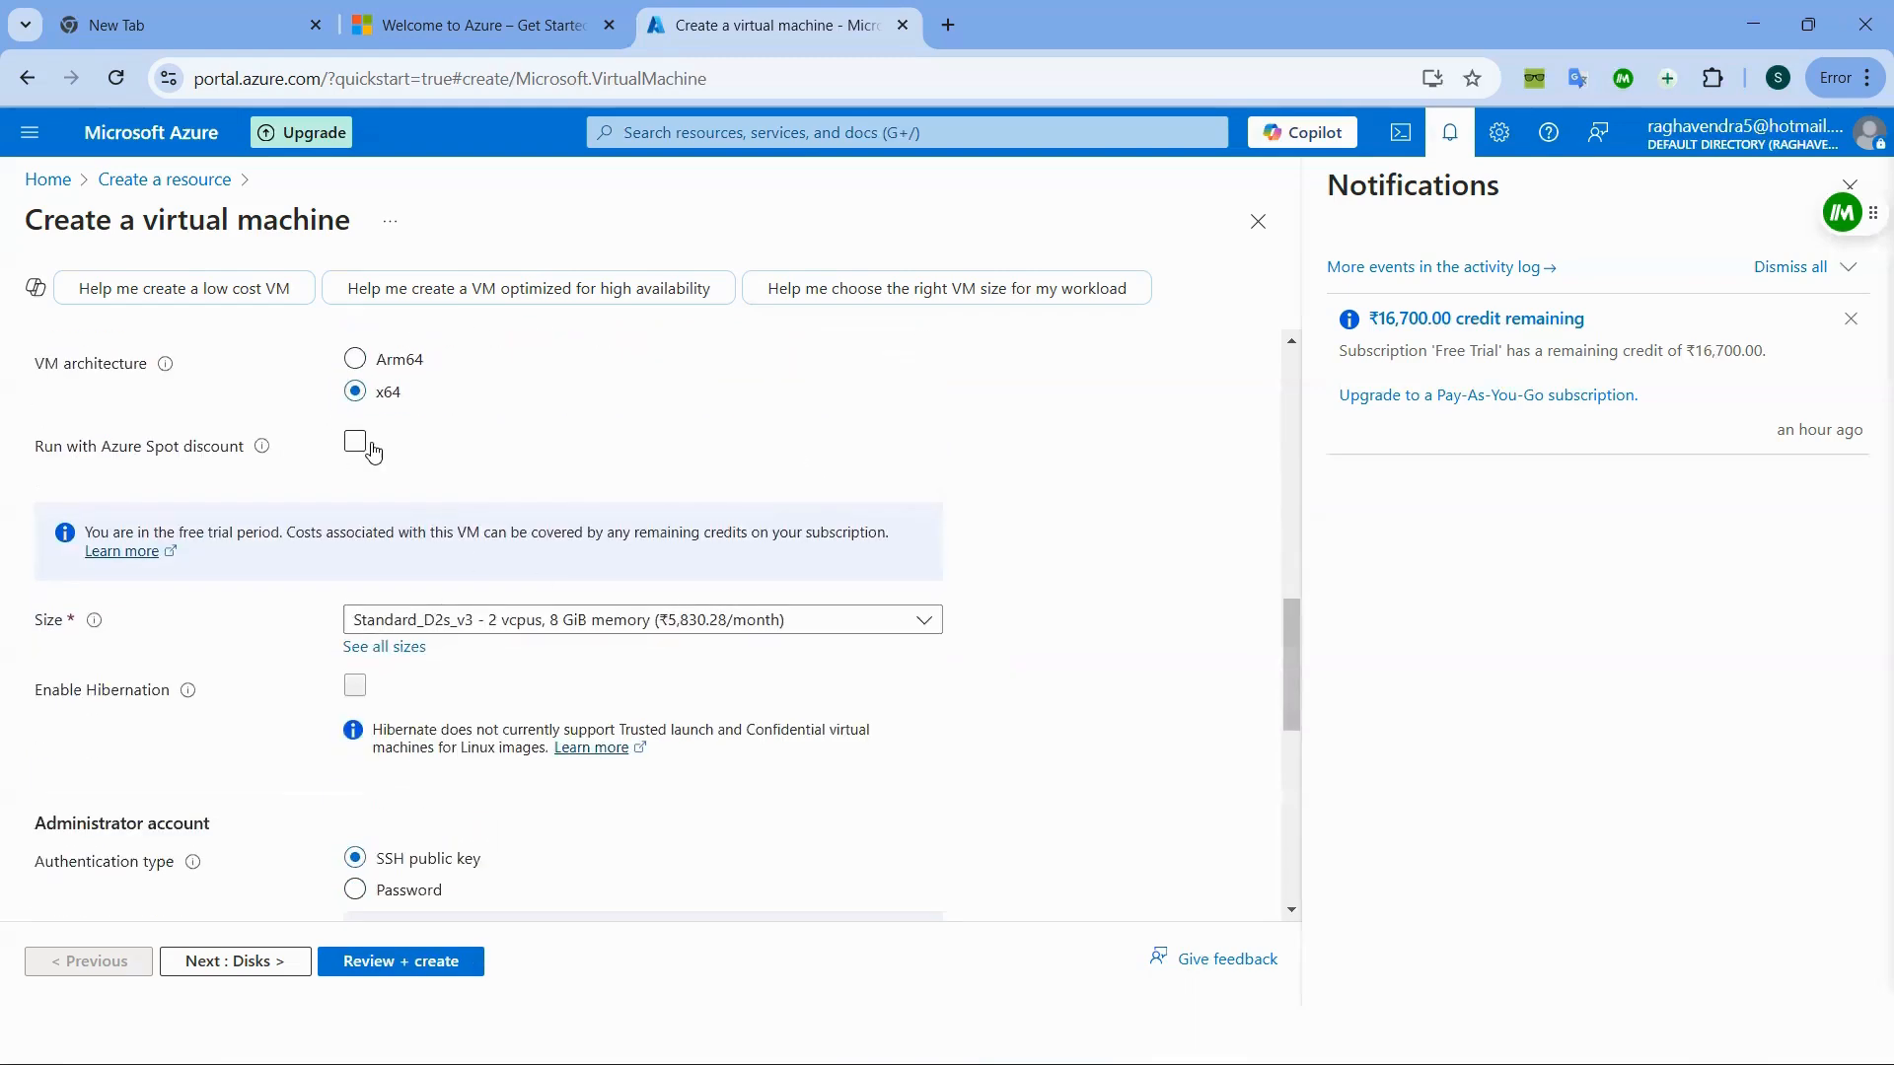
pyautogui.scroll(2, 355, 440)
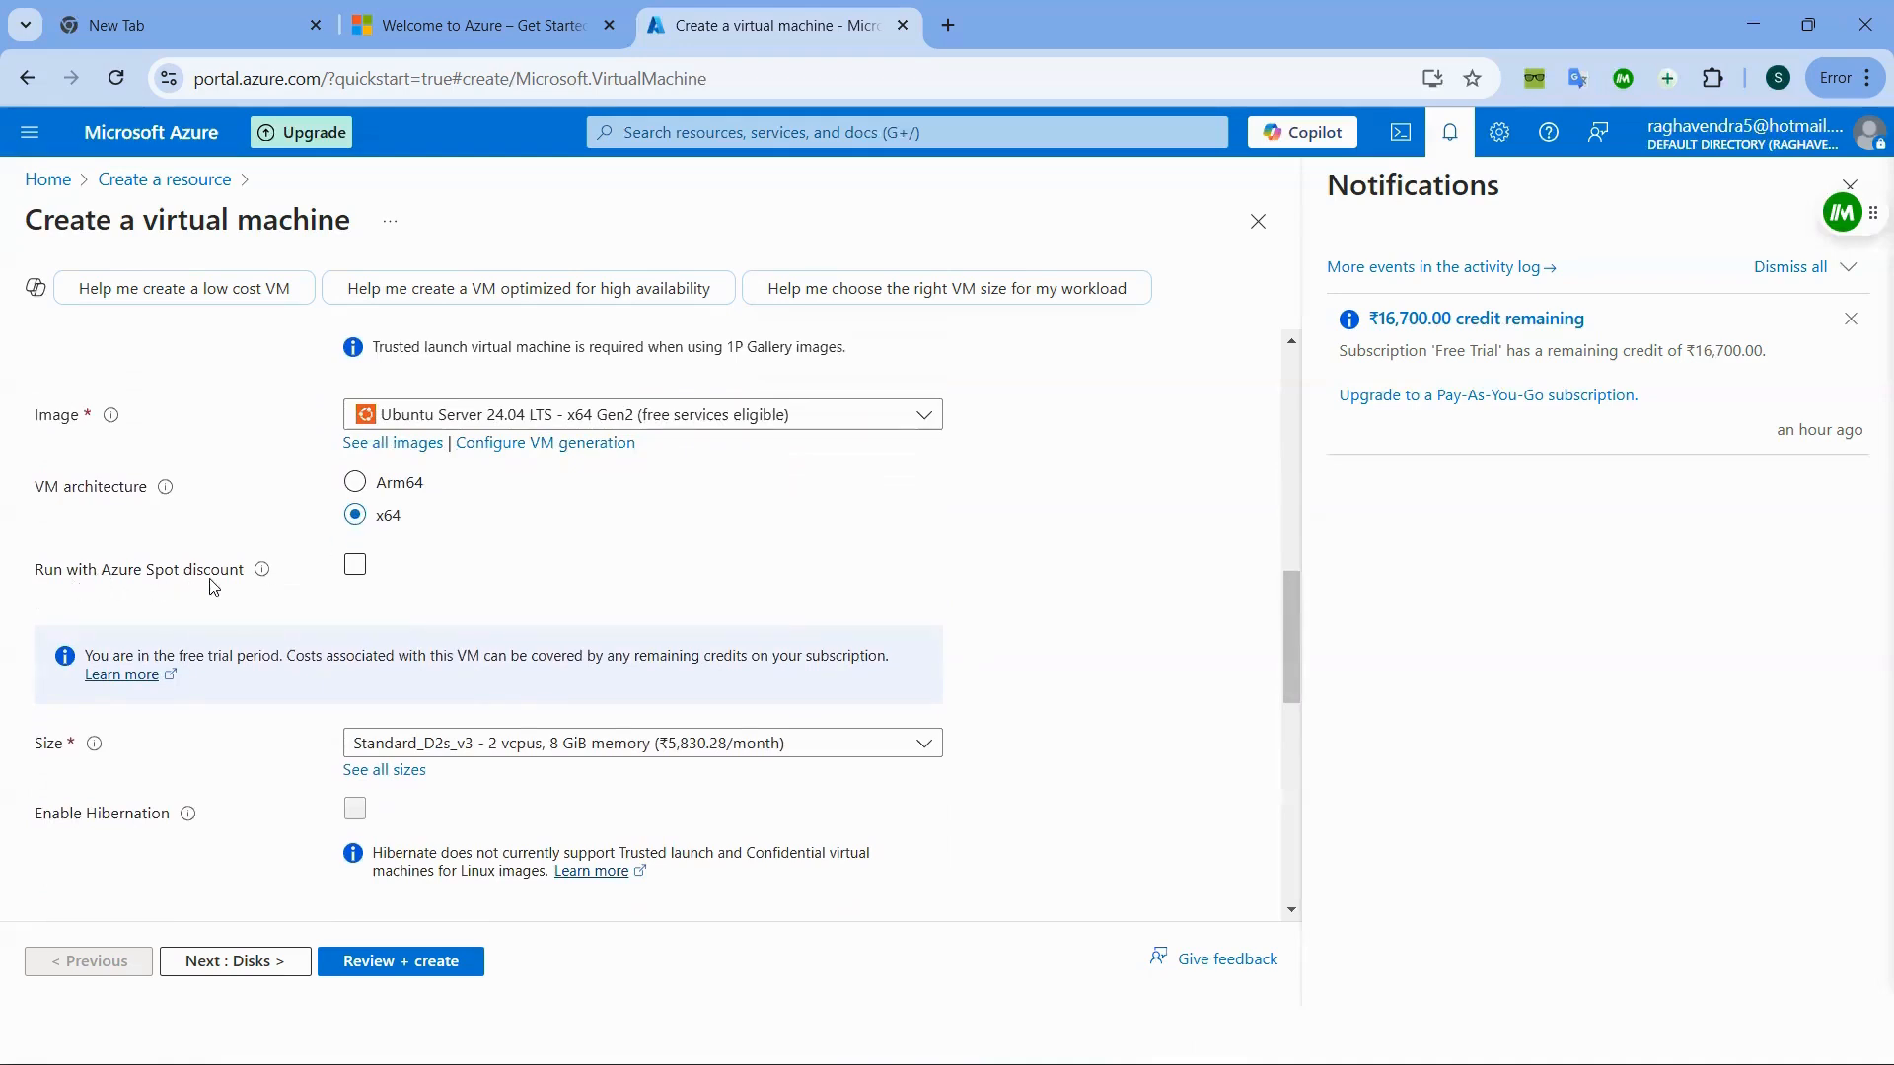
pyautogui.moveTo(265, 576)
pyautogui.click(356, 565)
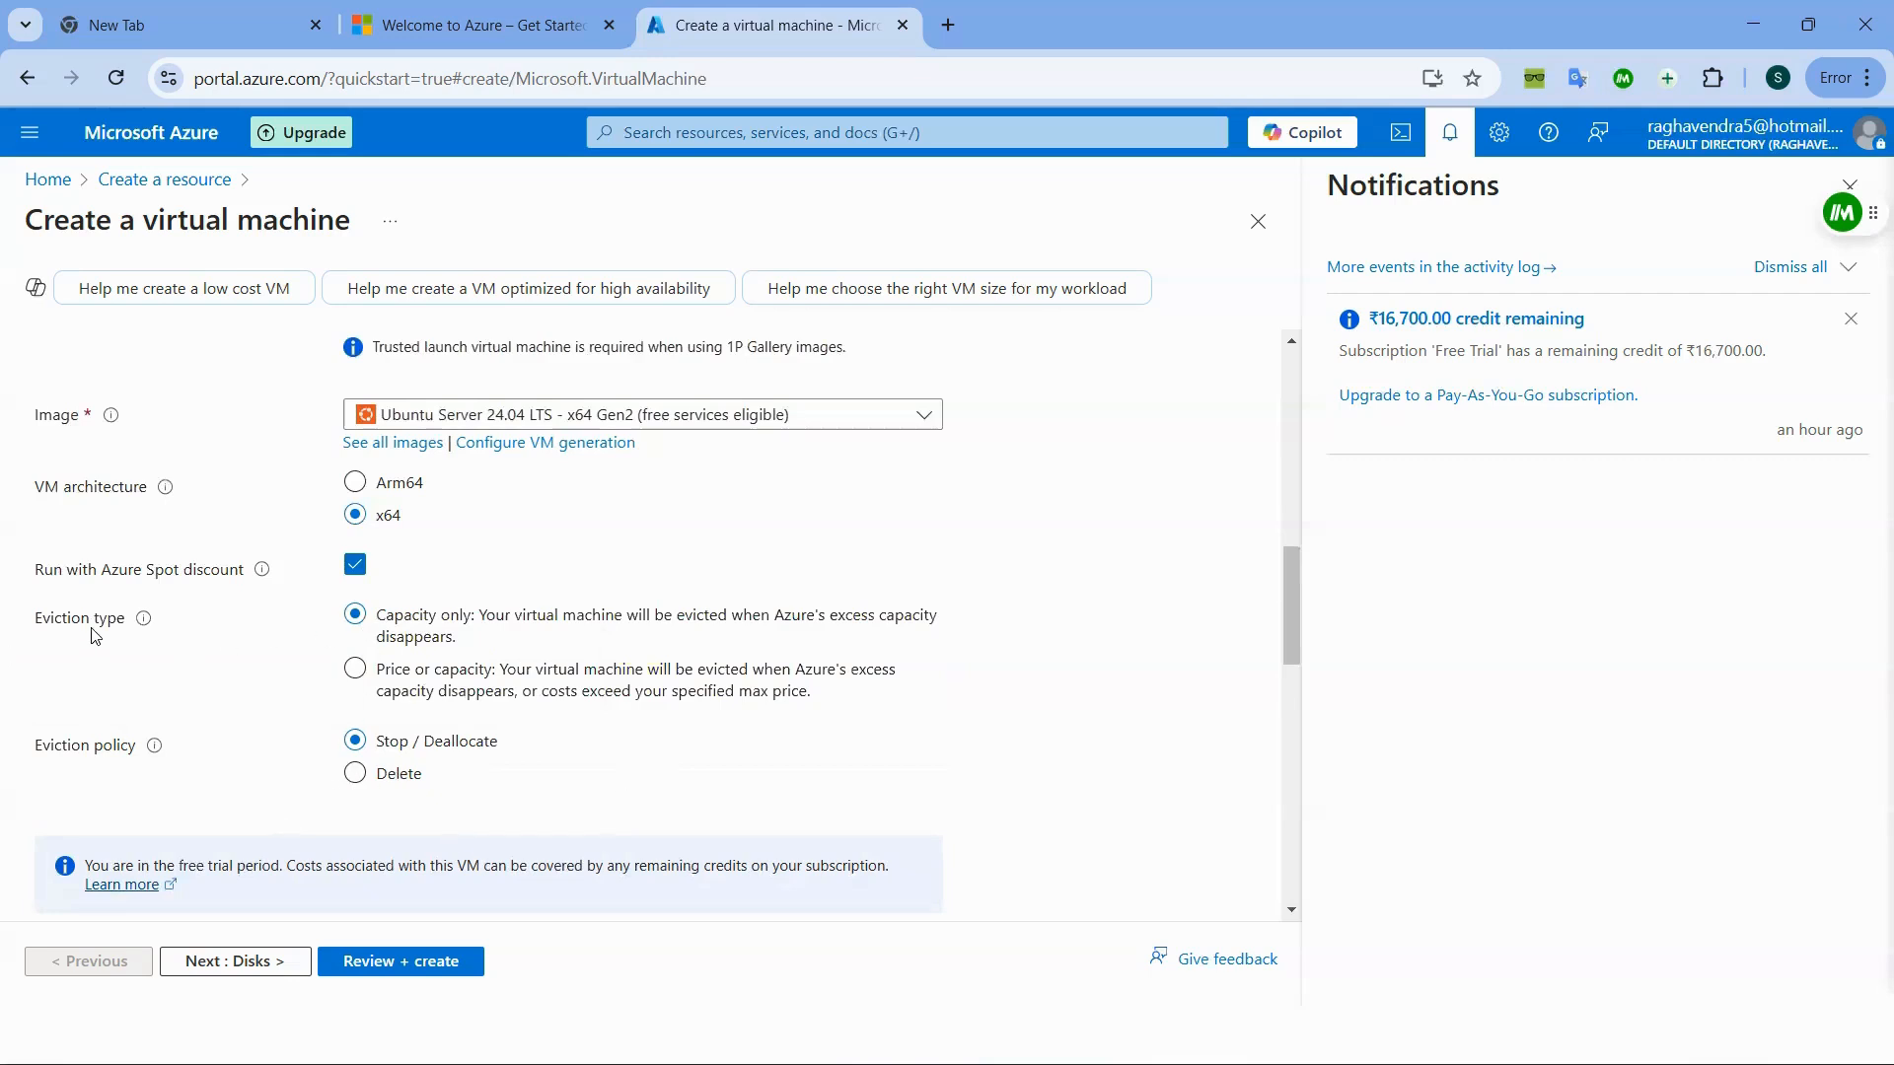
pyautogui.click(354, 570)
# - Open the full list of VM sizes and pick the free services eligible B1s size
pyautogui.scroll(-2, 493, 636)
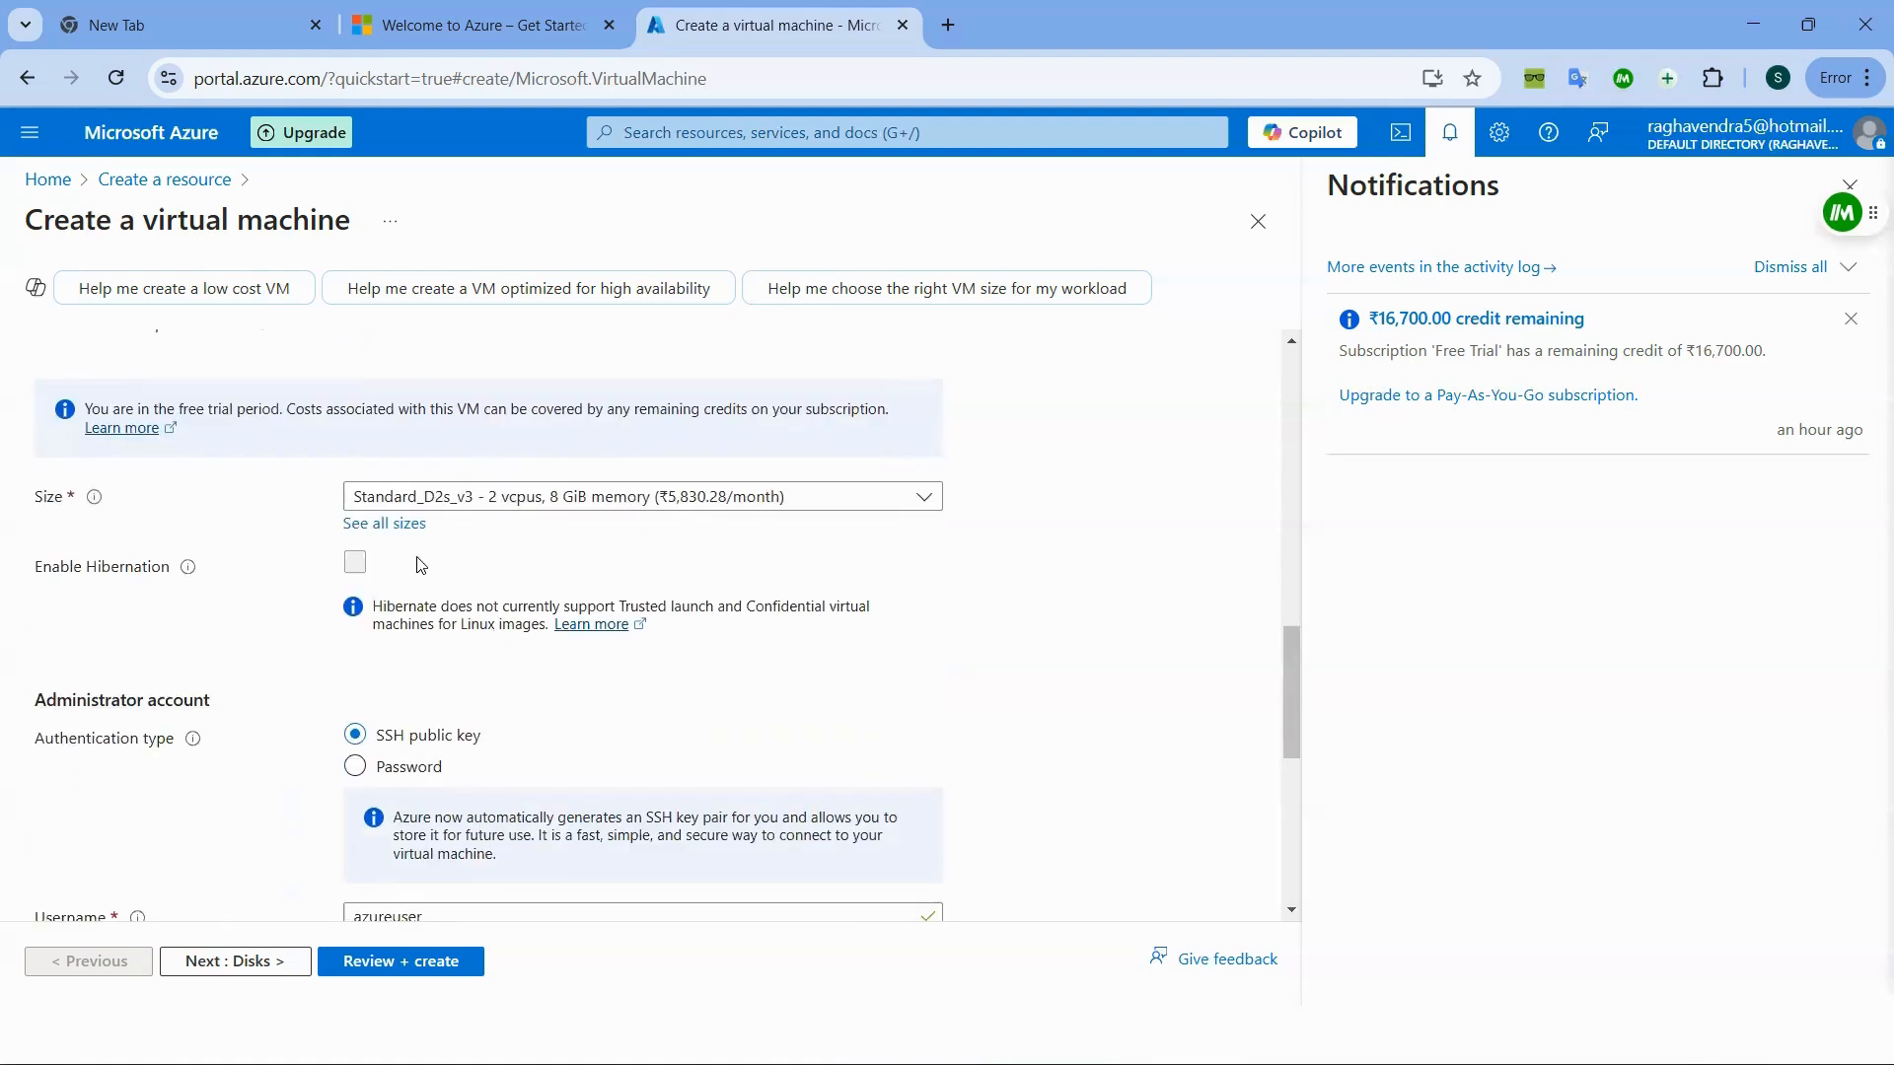
pyautogui.click(640, 514)
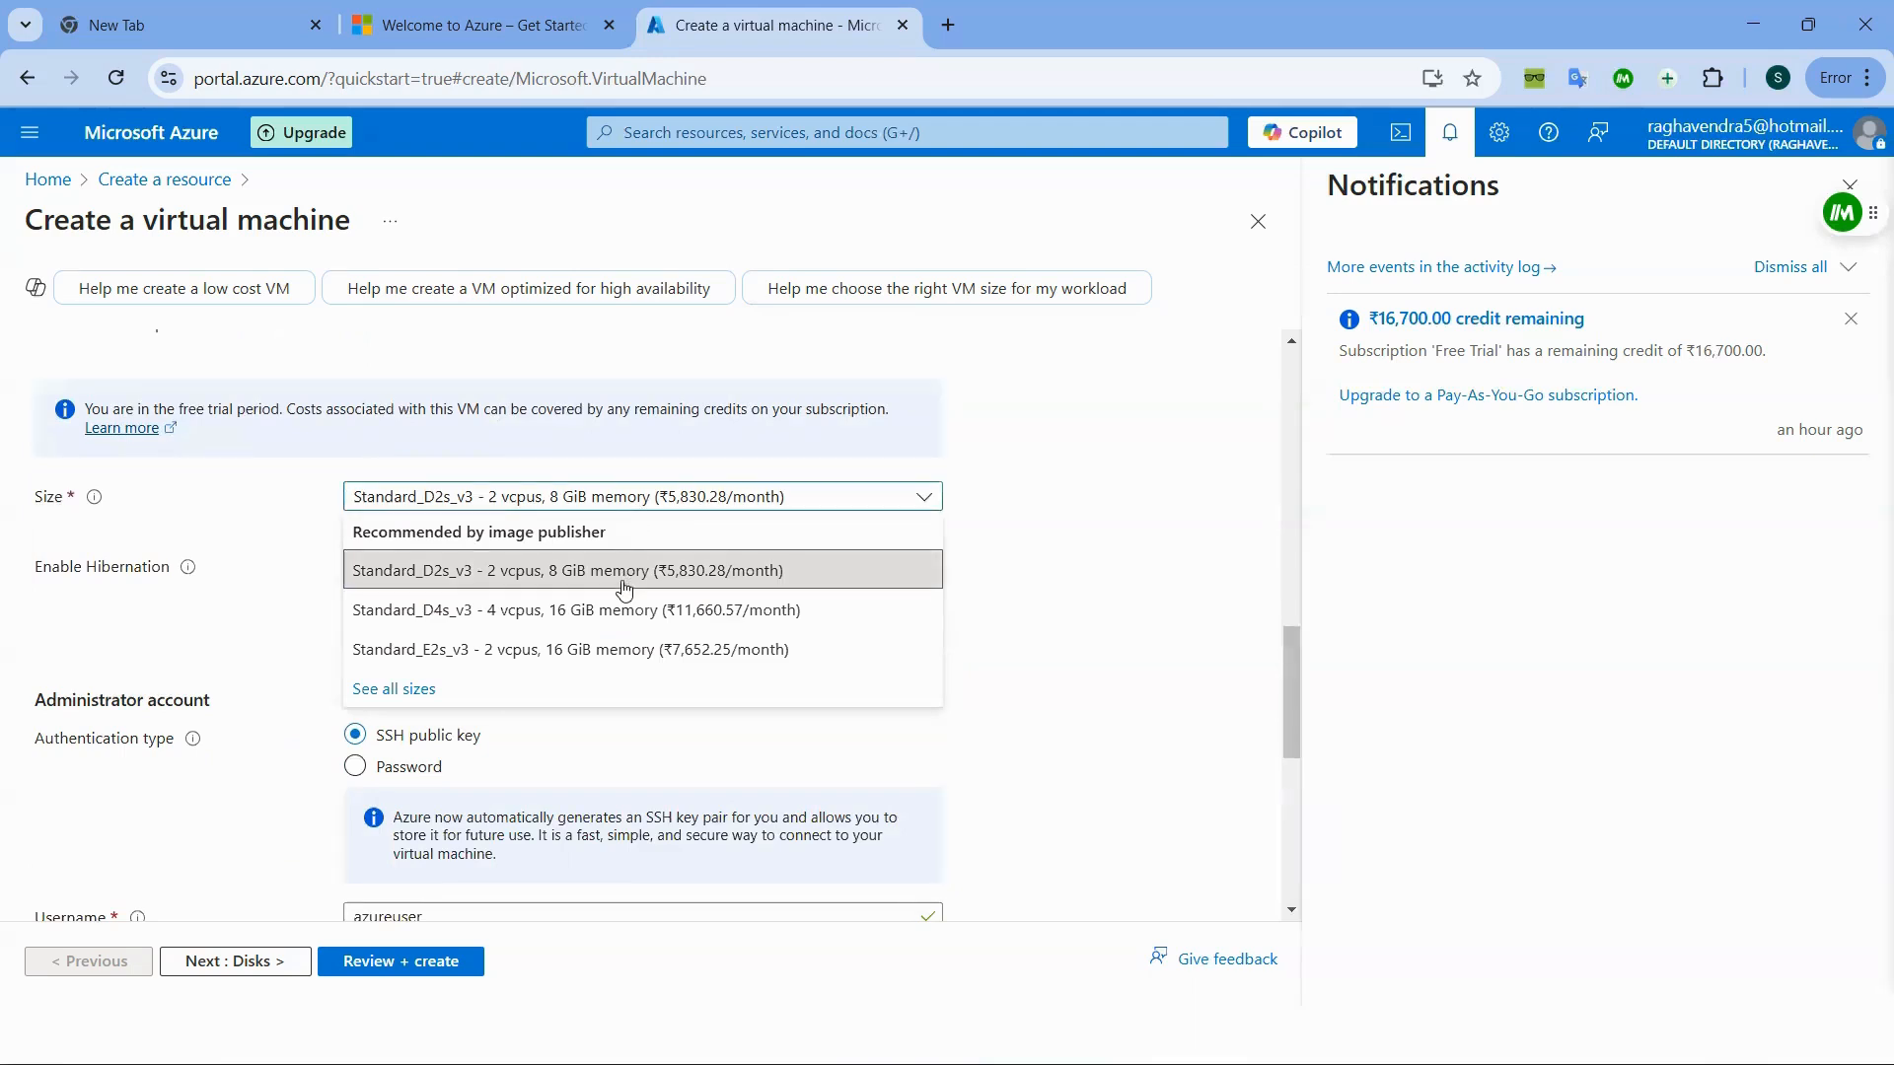
pyautogui.click(424, 688)
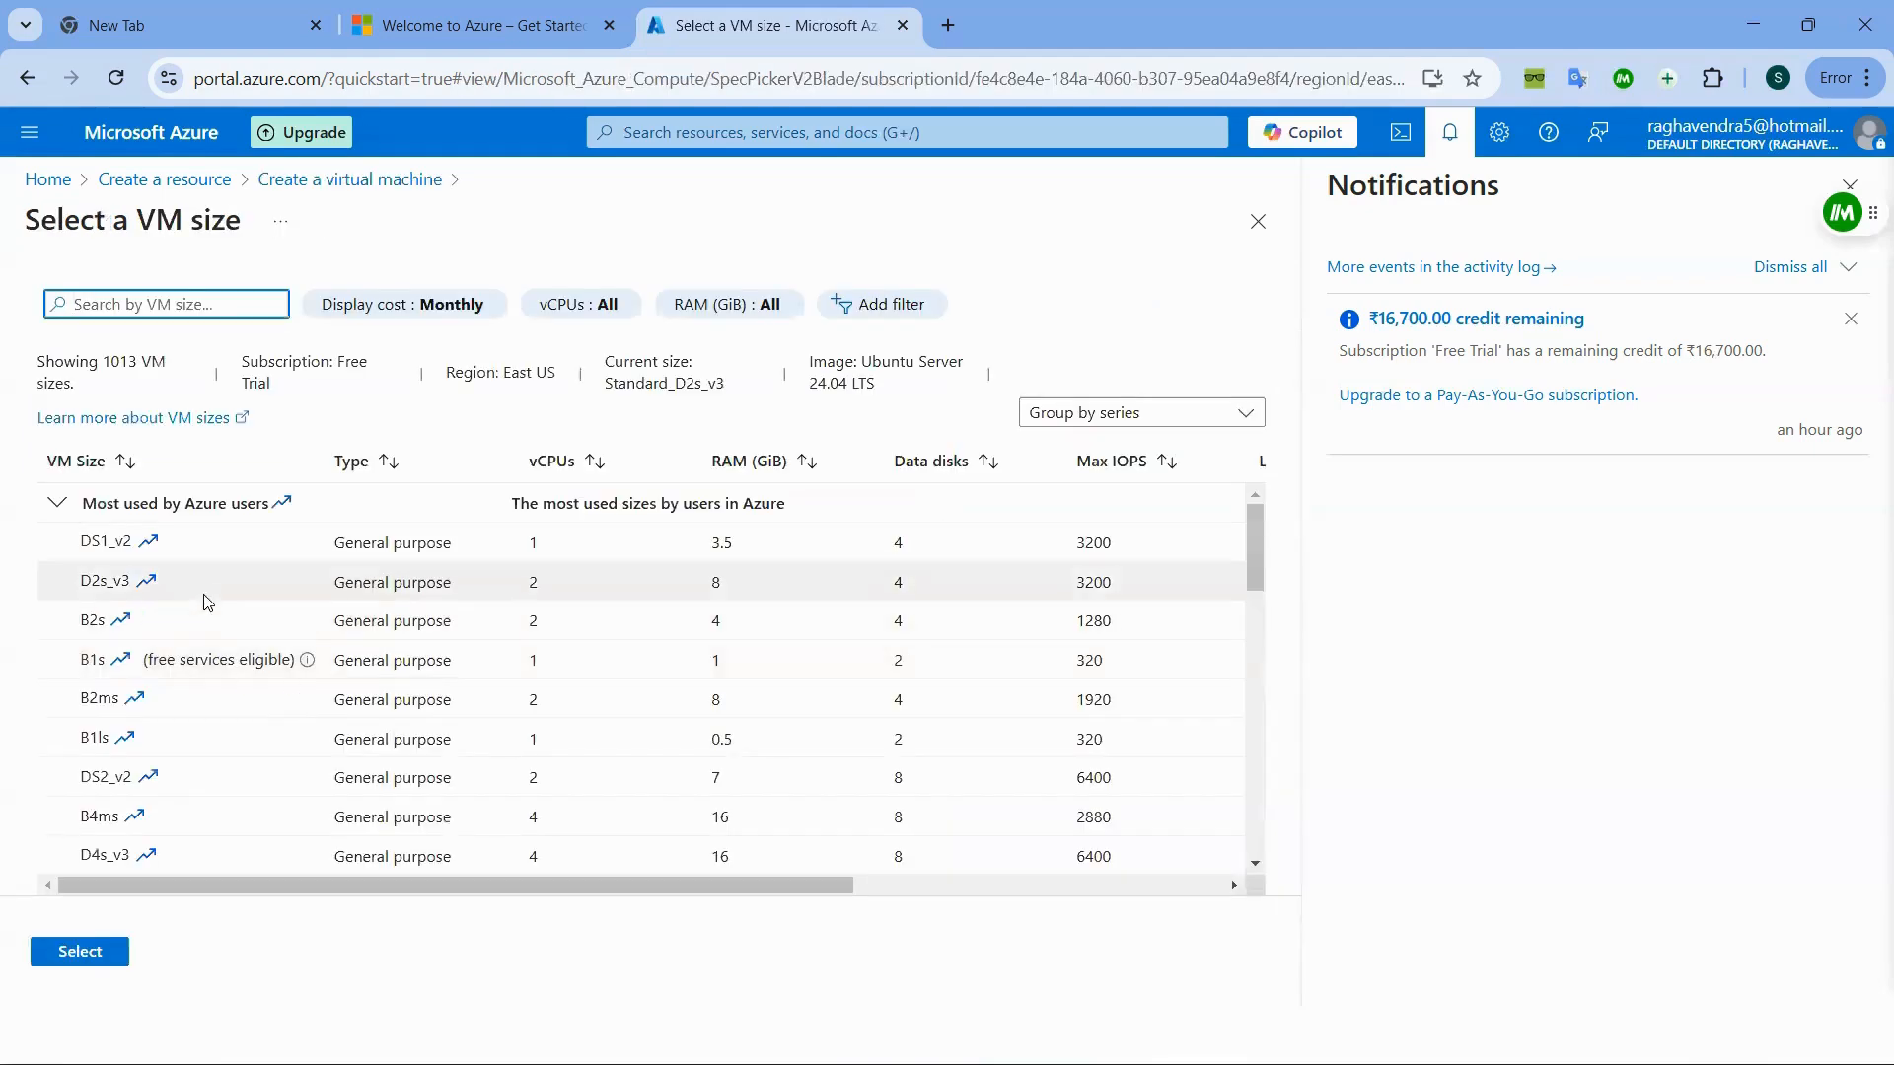
pyautogui.tripleClick(203, 664)
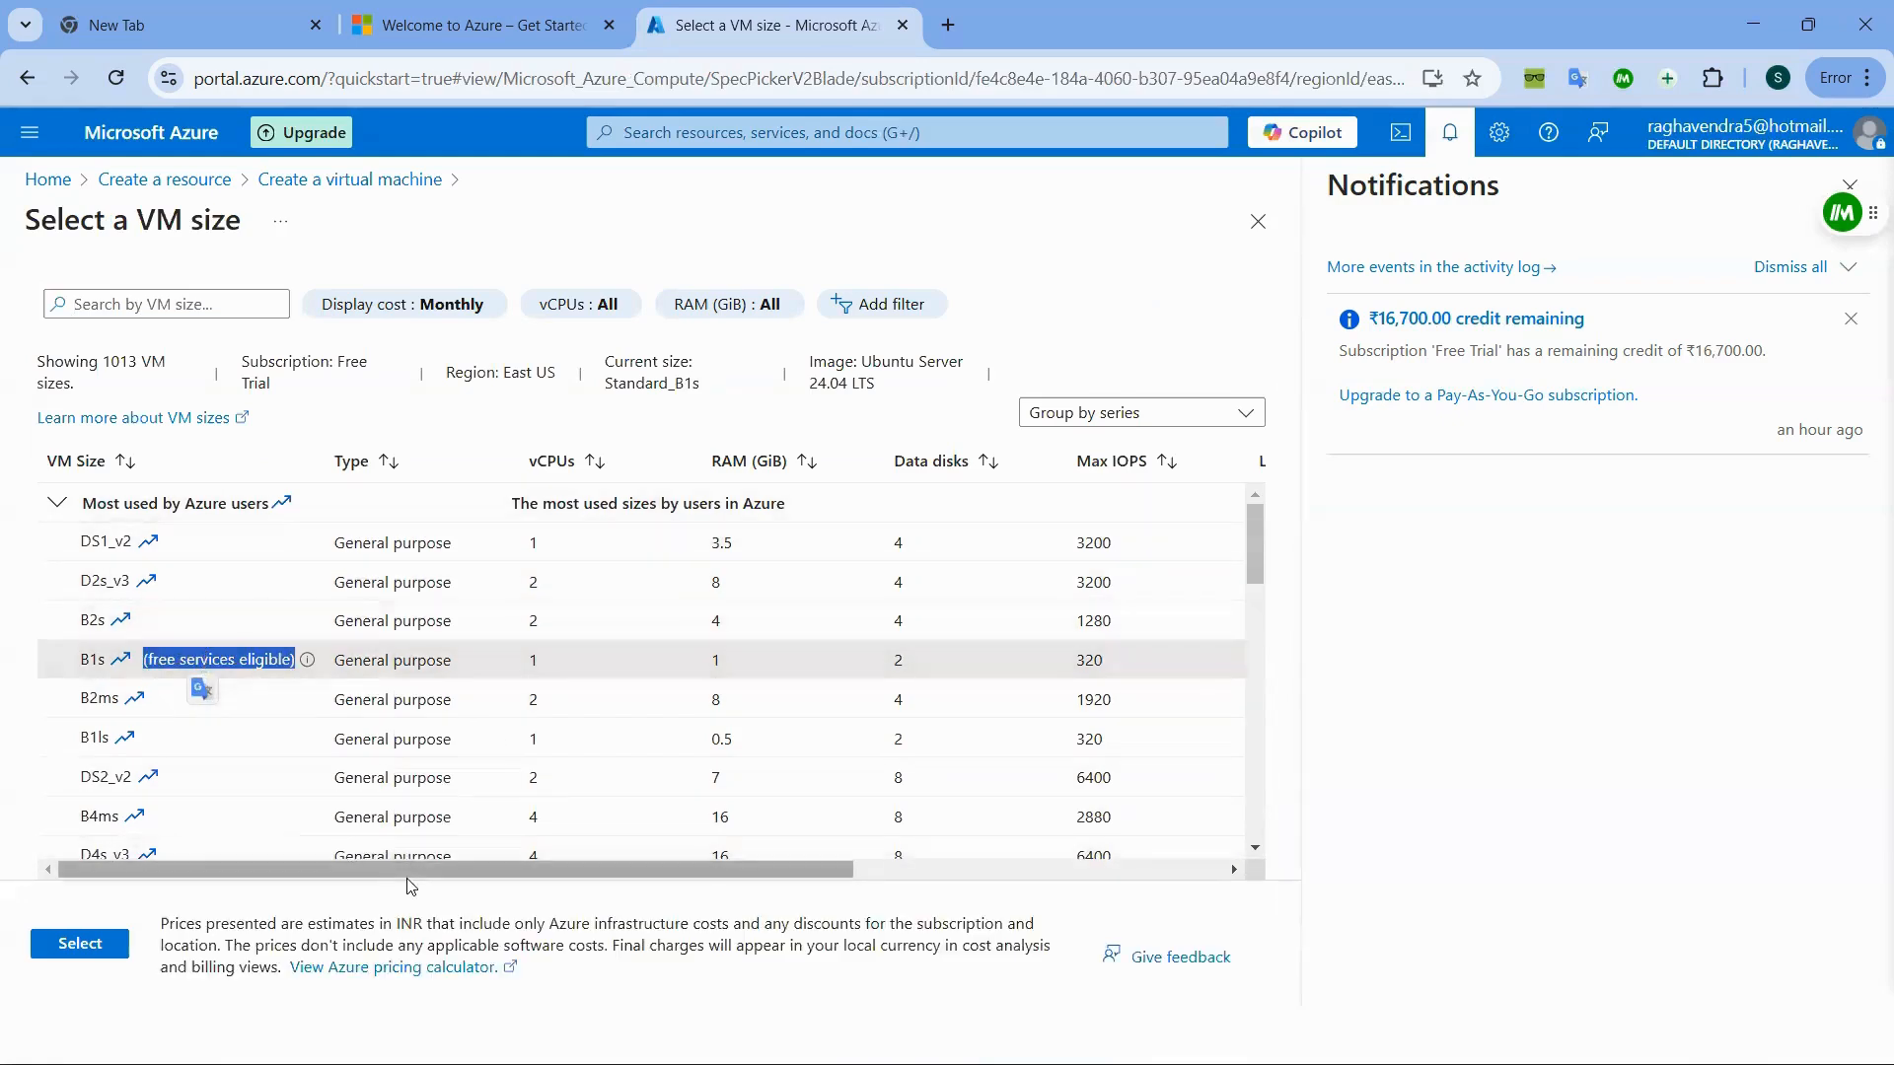
# - Compare the specifications and monthly costs of the most used VM sizes and browse the other size series
pyautogui.moveTo(419, 869); pyautogui.dragTo(942, 922)
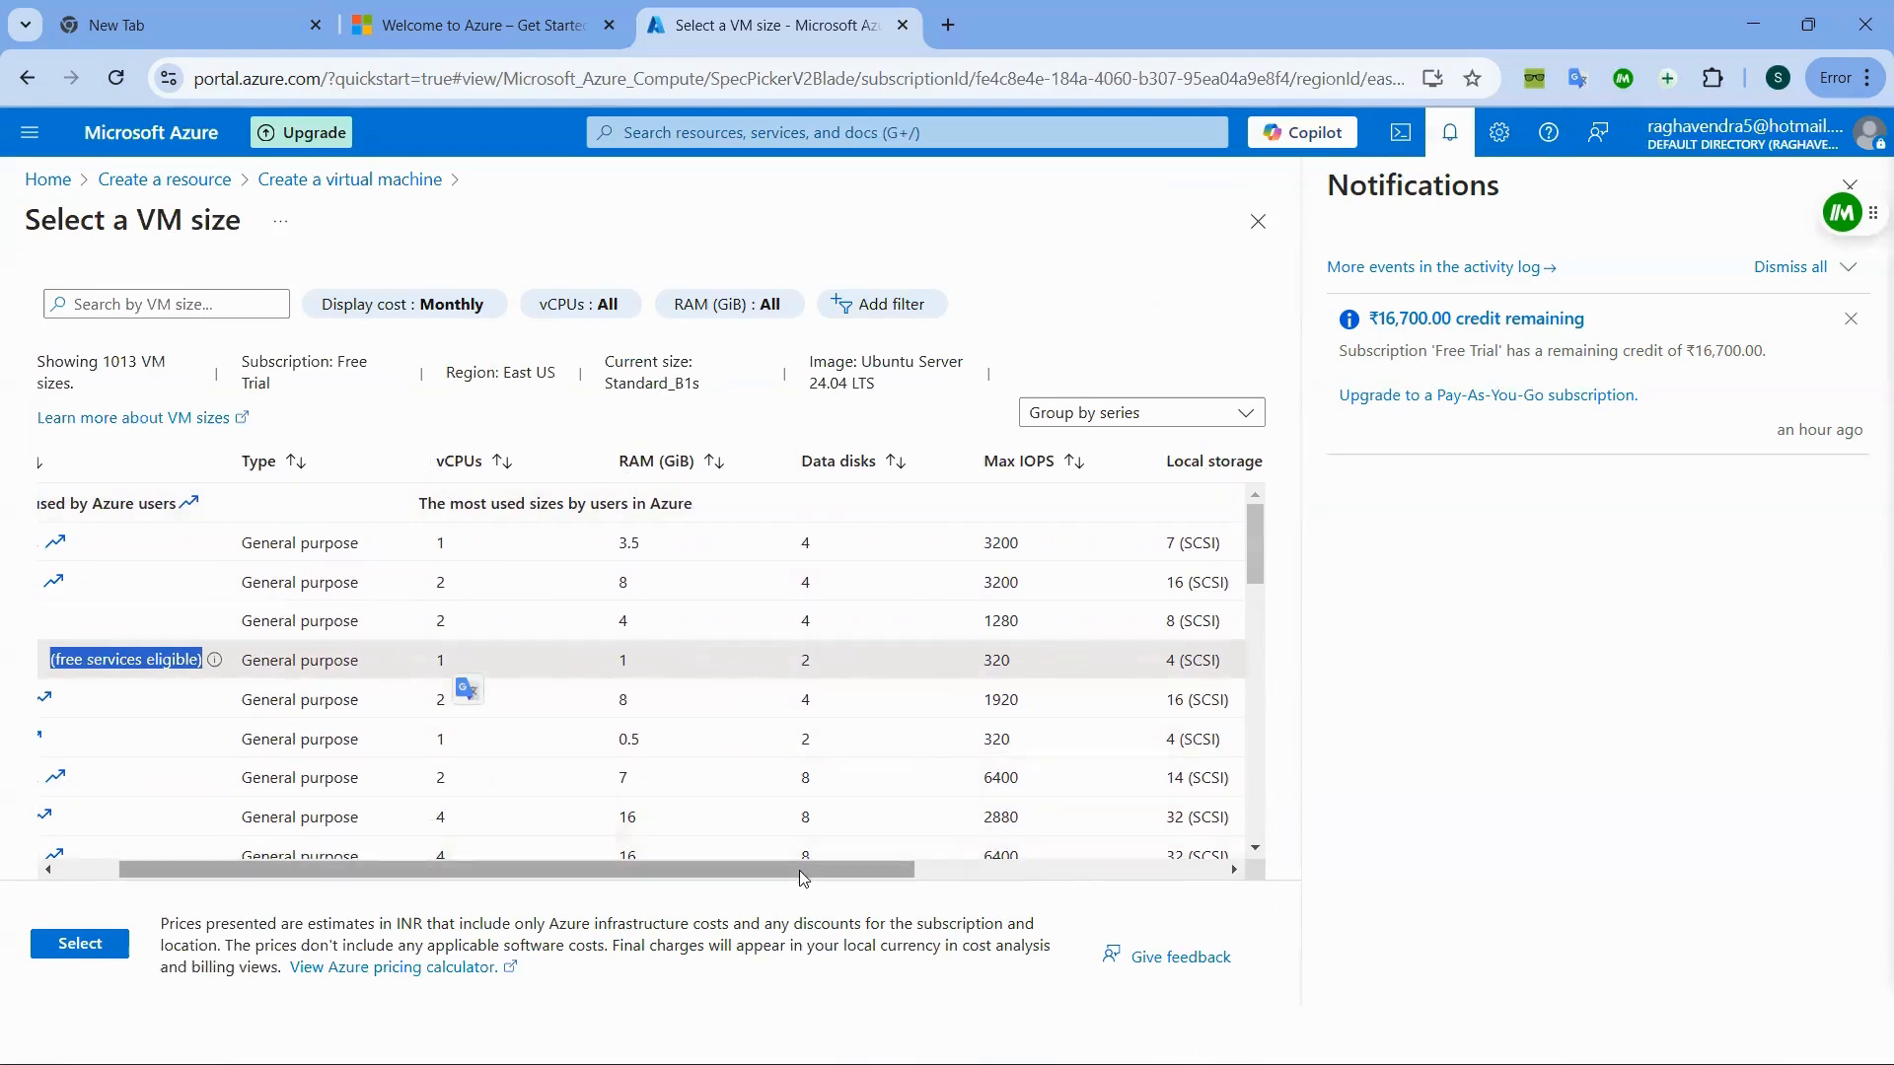
pyautogui.moveTo(819, 870); pyautogui.dragTo(1290, 909)
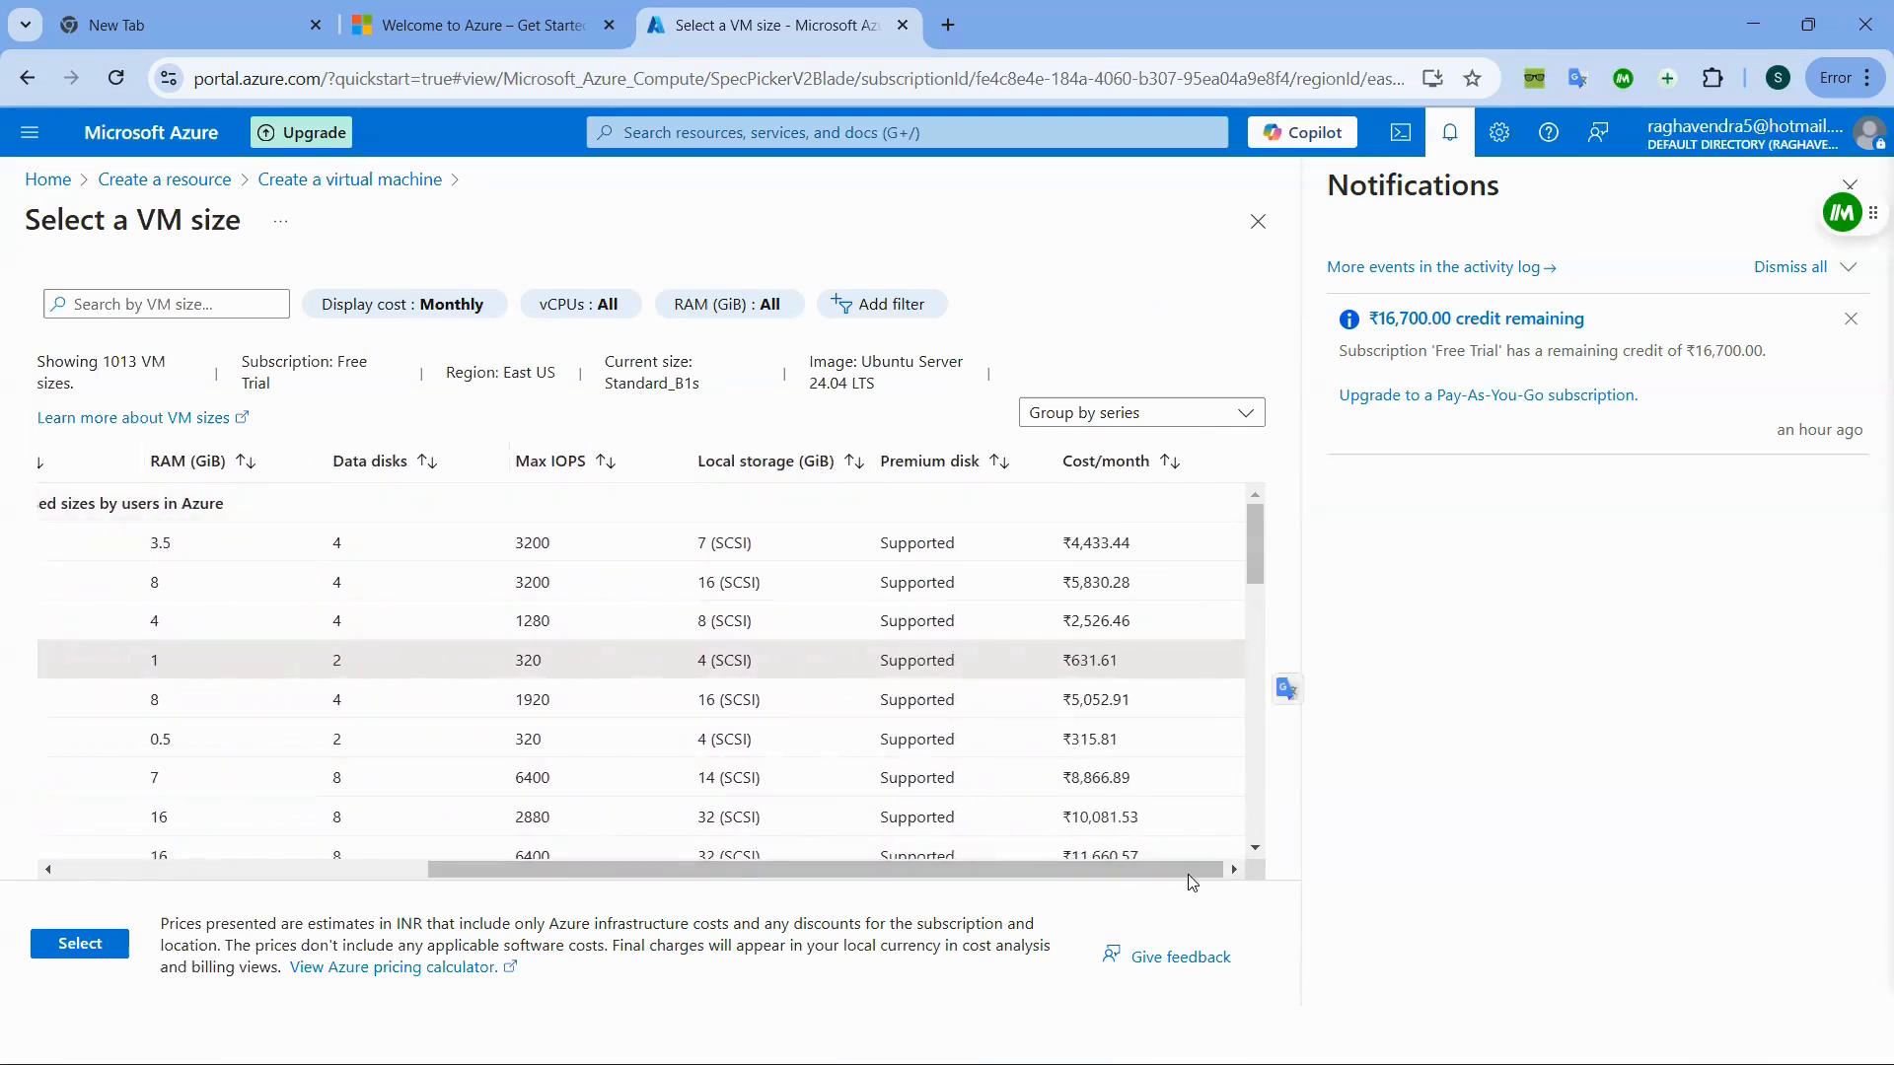
pyautogui.moveTo(1071, 869); pyautogui.dragTo(691, 838)
pyautogui.scroll(-5, 355, 636)
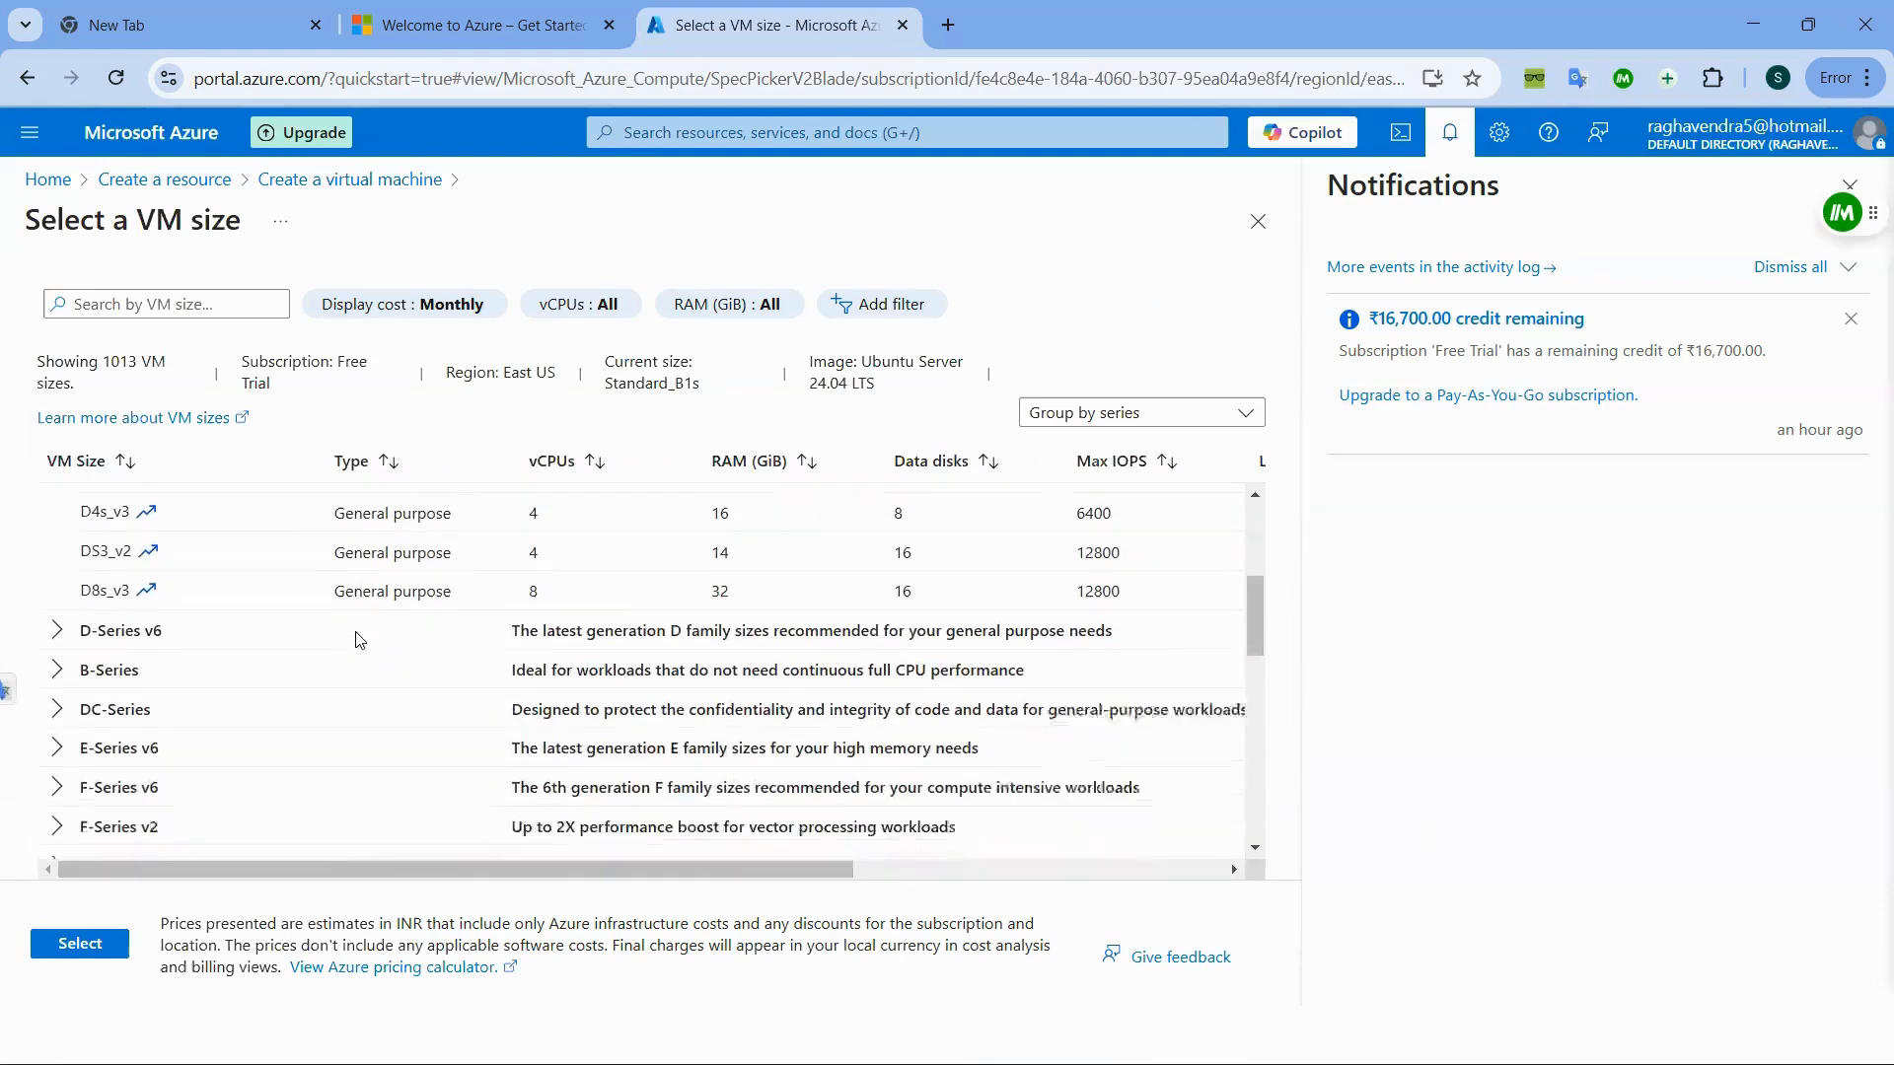
pyautogui.scroll(-3, 355, 639)
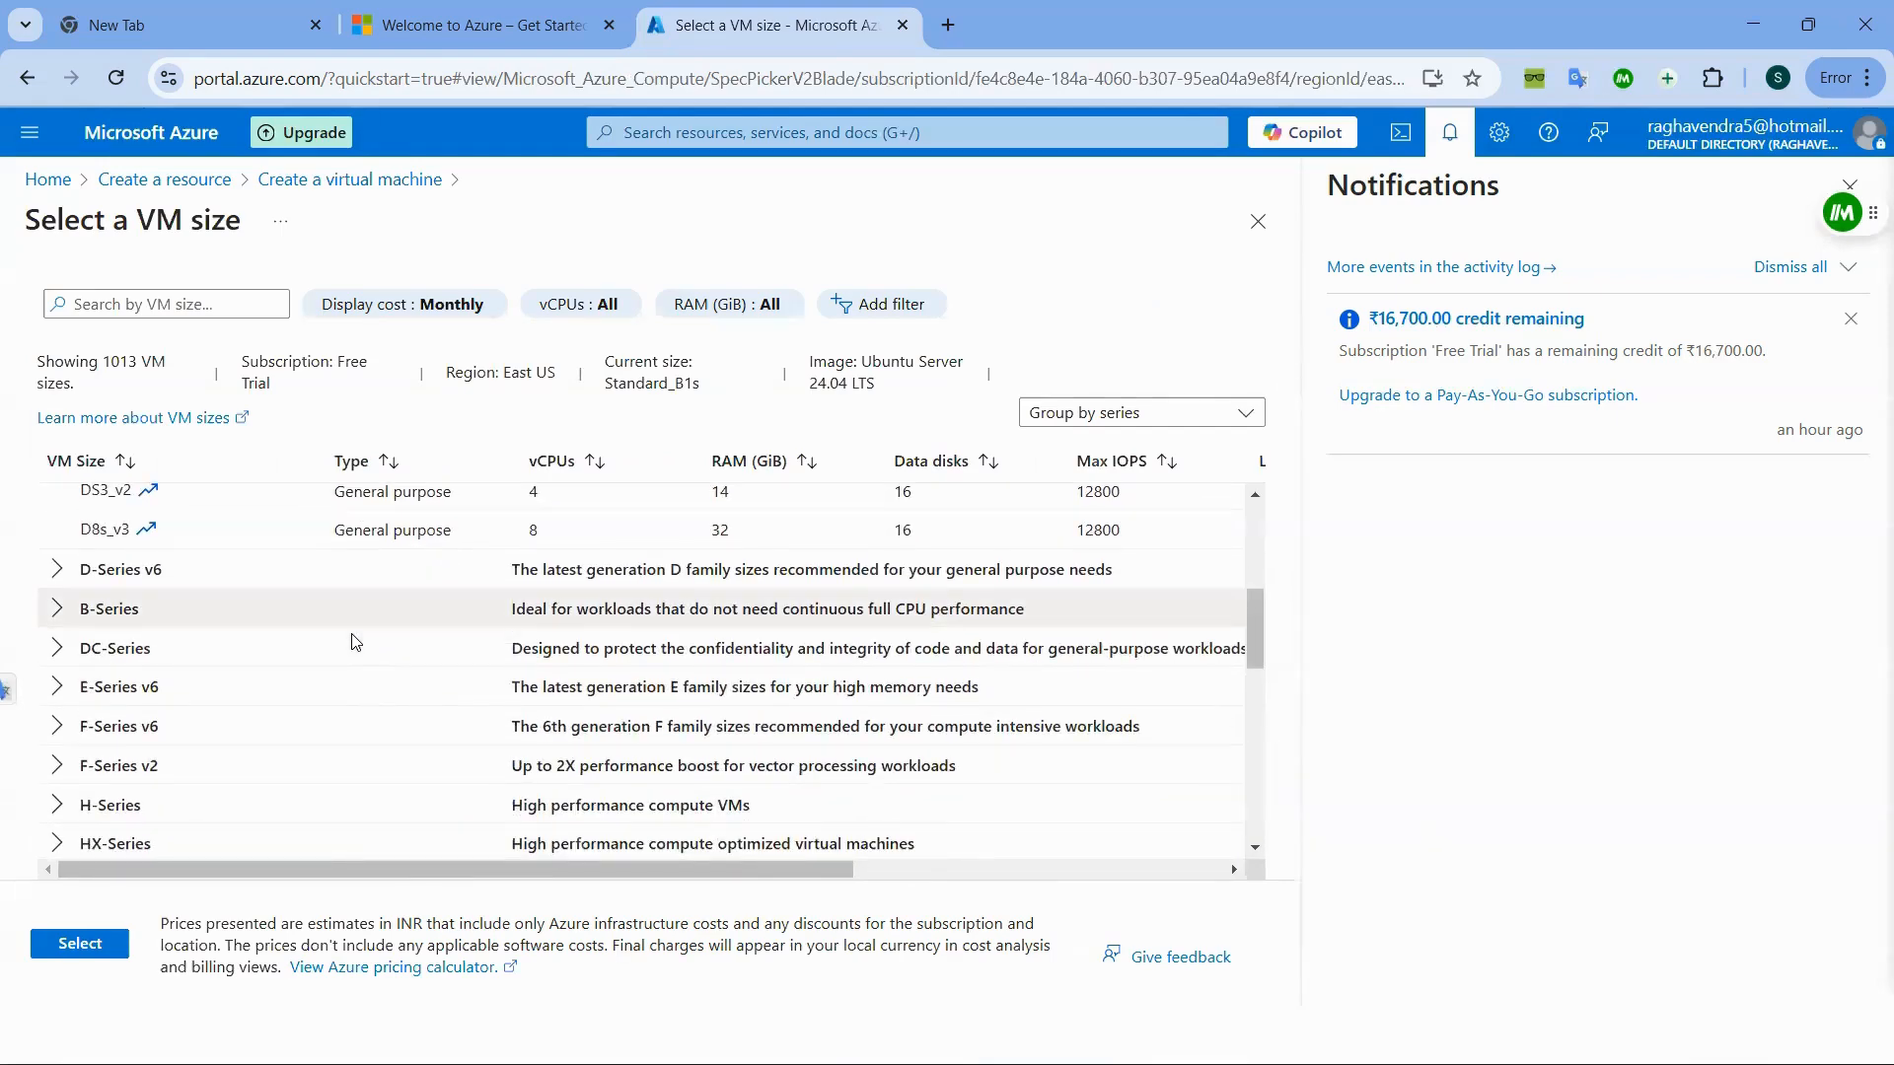
pyautogui.scroll(4, 236, 747)
pyautogui.scroll(3, 236, 746)
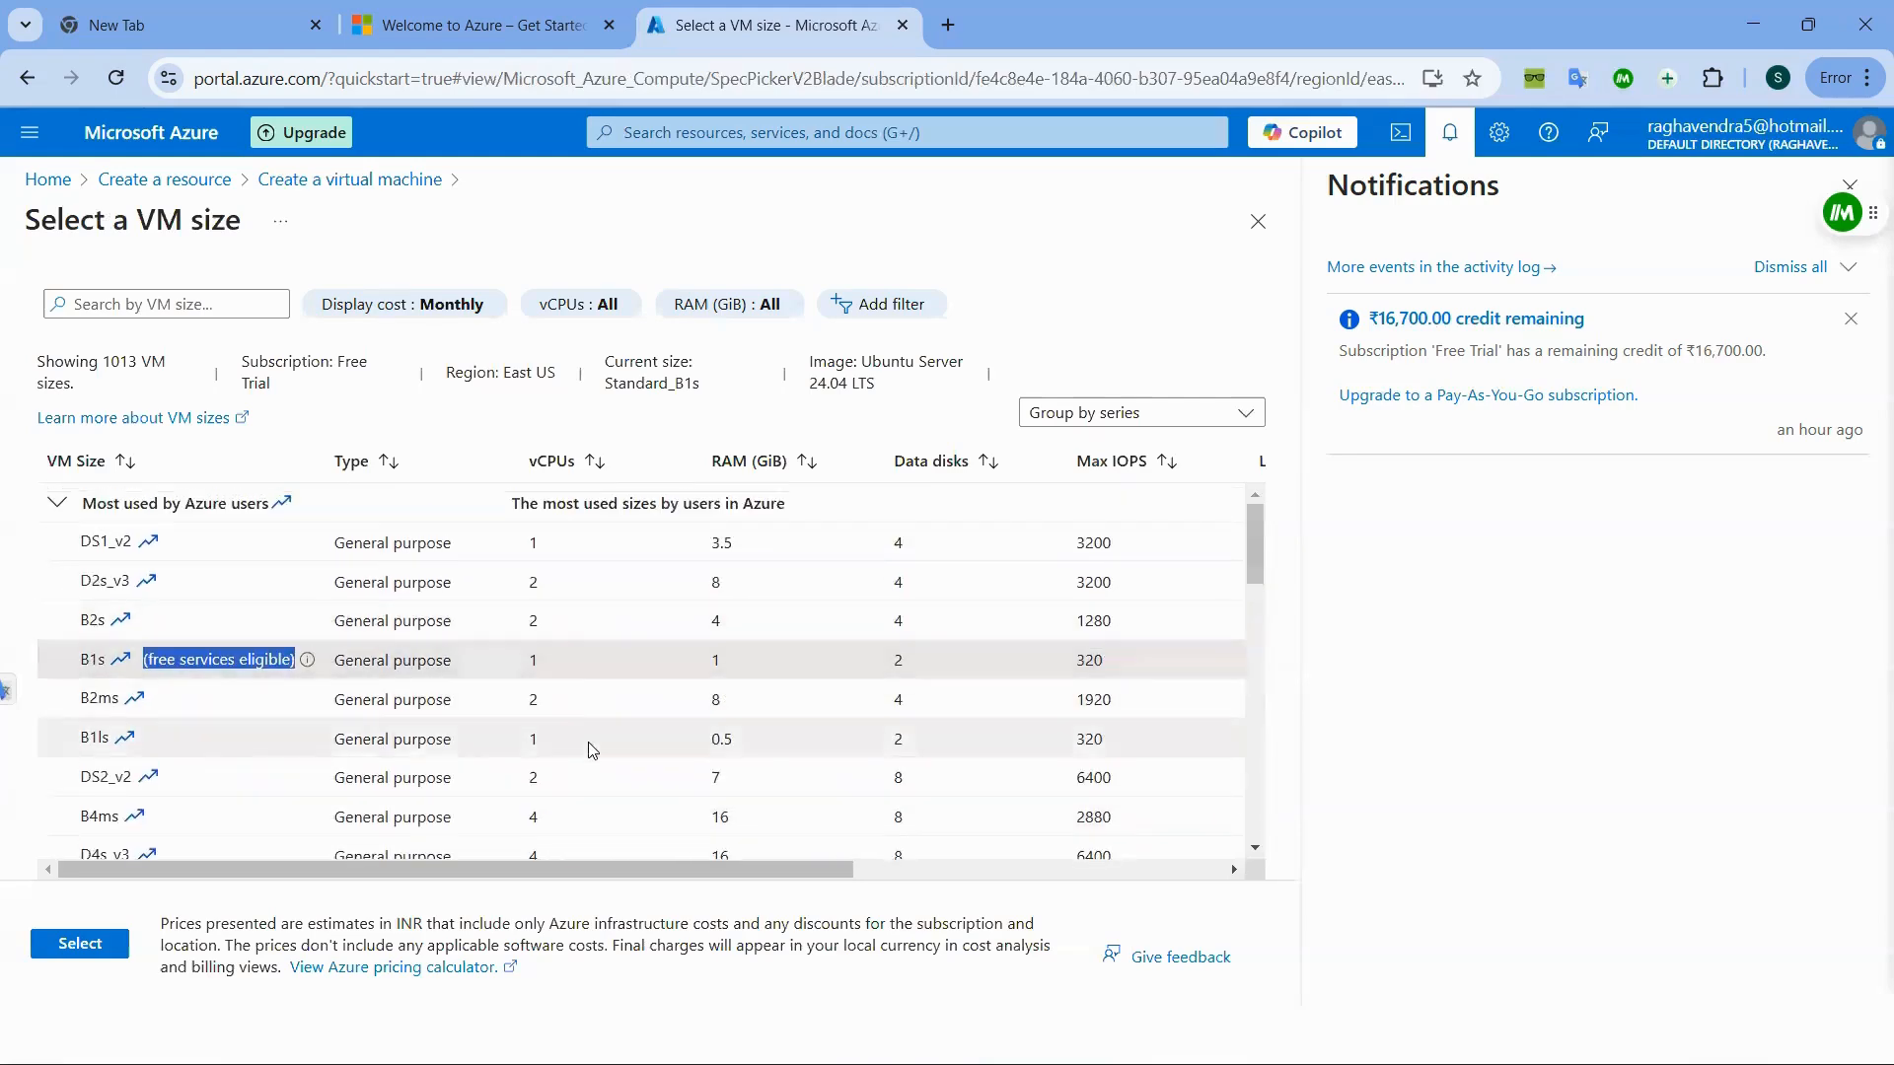
# - Open the VM sizes documentation in a new browser tab and examine the workloads of the general purpose families, especially the D-family
pyautogui.rightClick(219, 421)
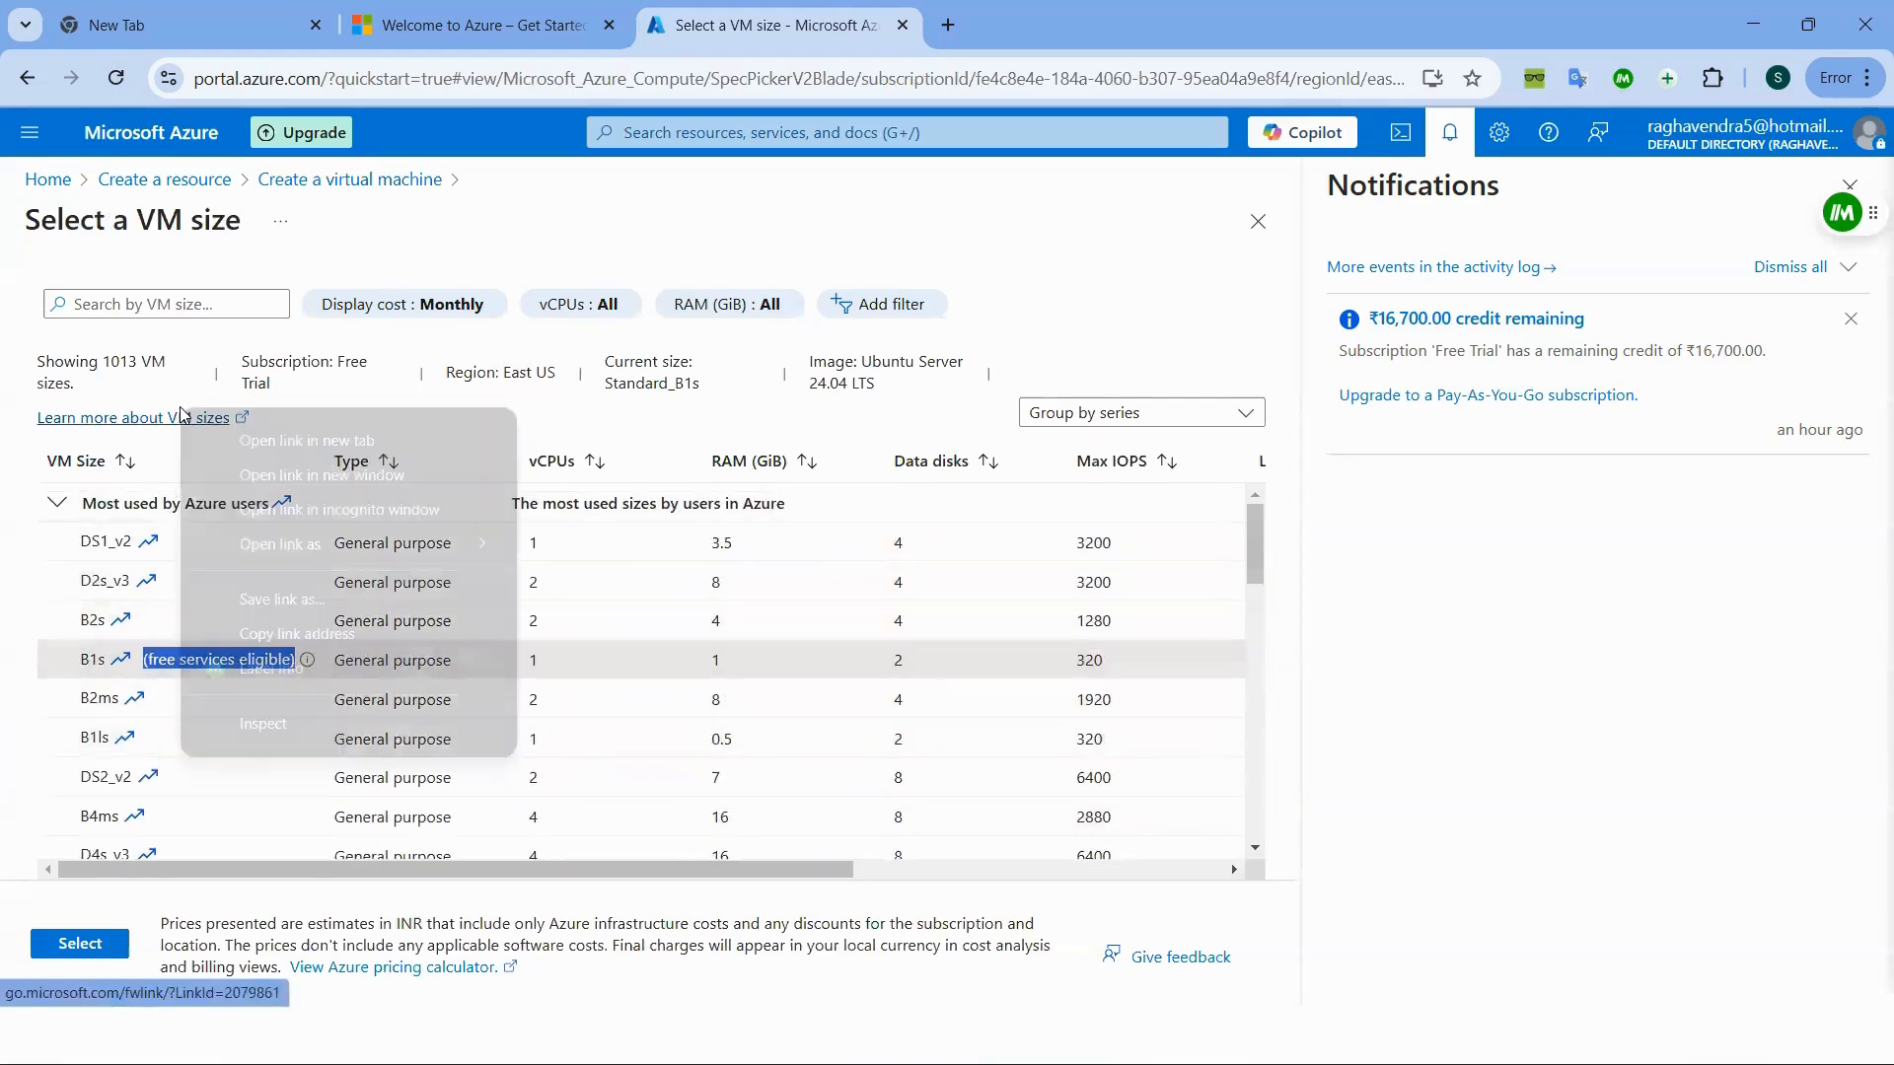
pyautogui.click(227, 434)
pyautogui.click(1085, 30)
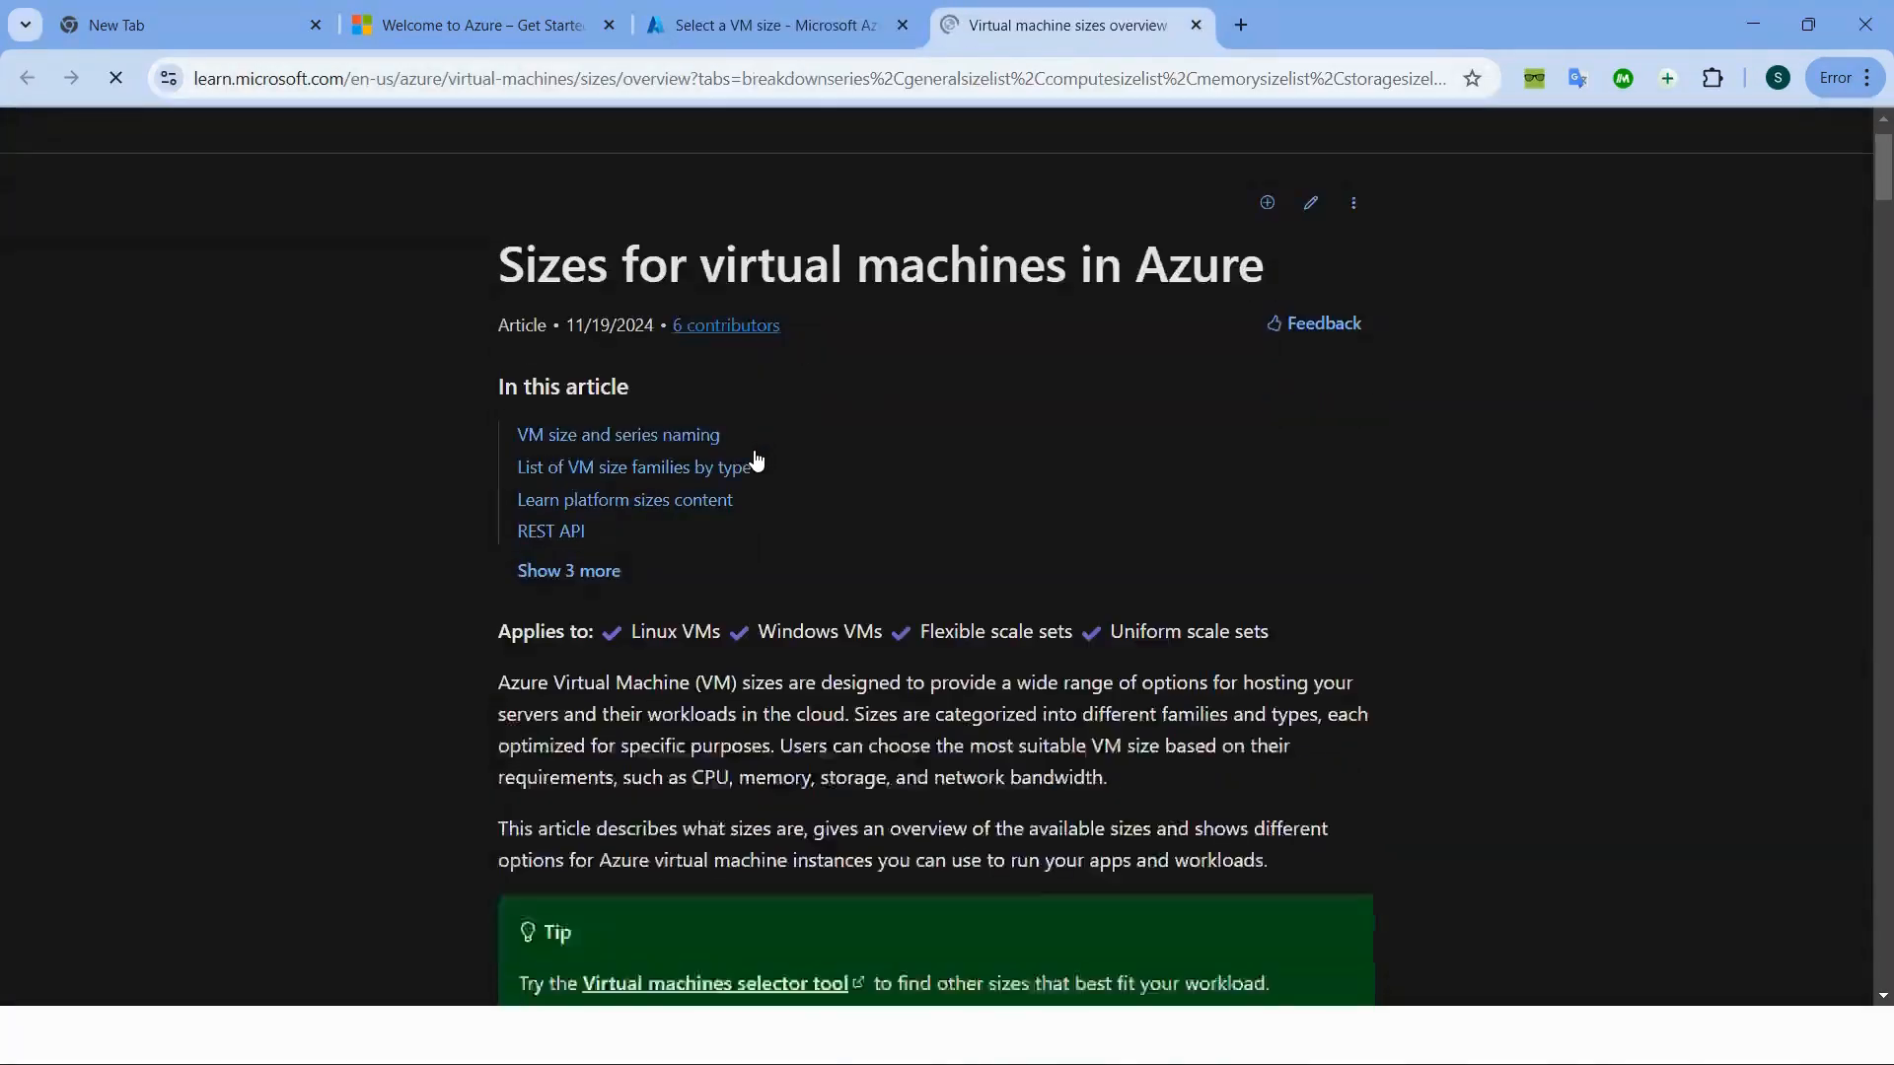
pyautogui.scroll(-5, 751, 460)
pyautogui.scroll(-10, 745, 469)
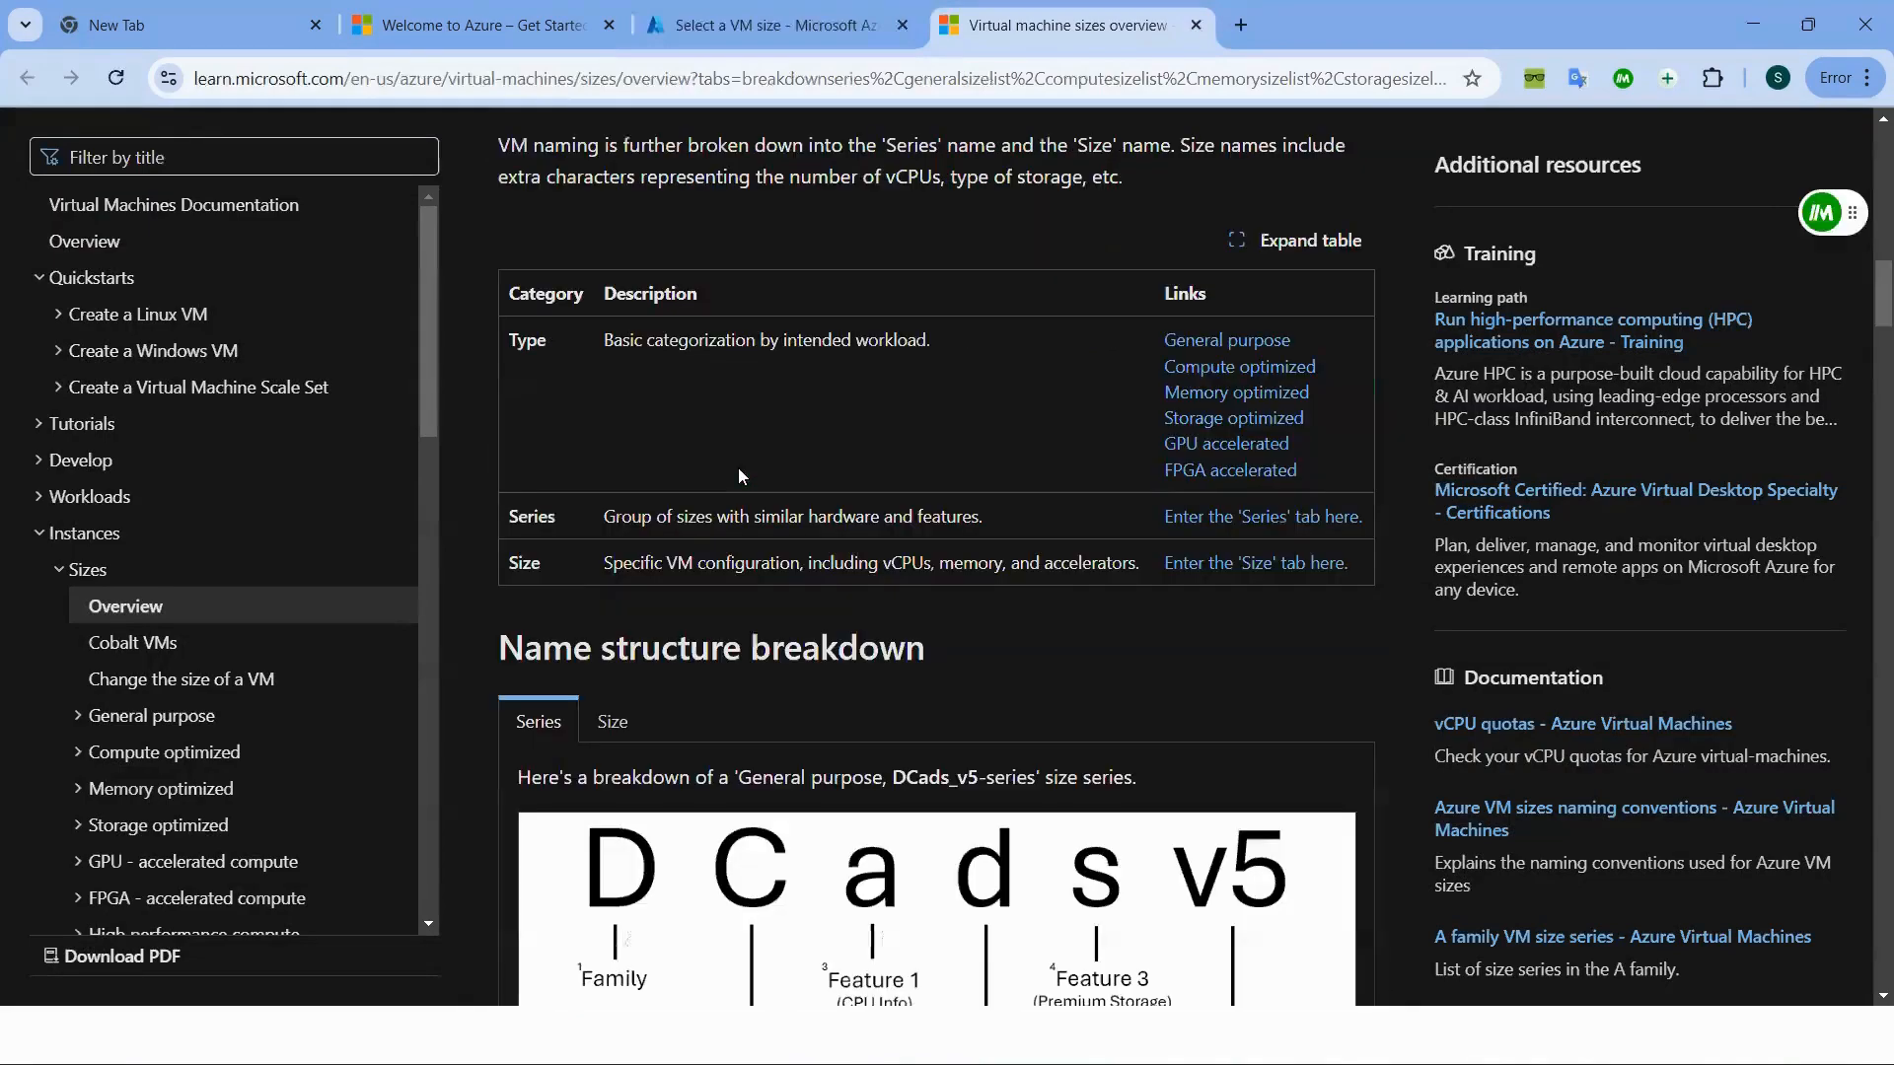
pyautogui.scroll(-20, 740, 470)
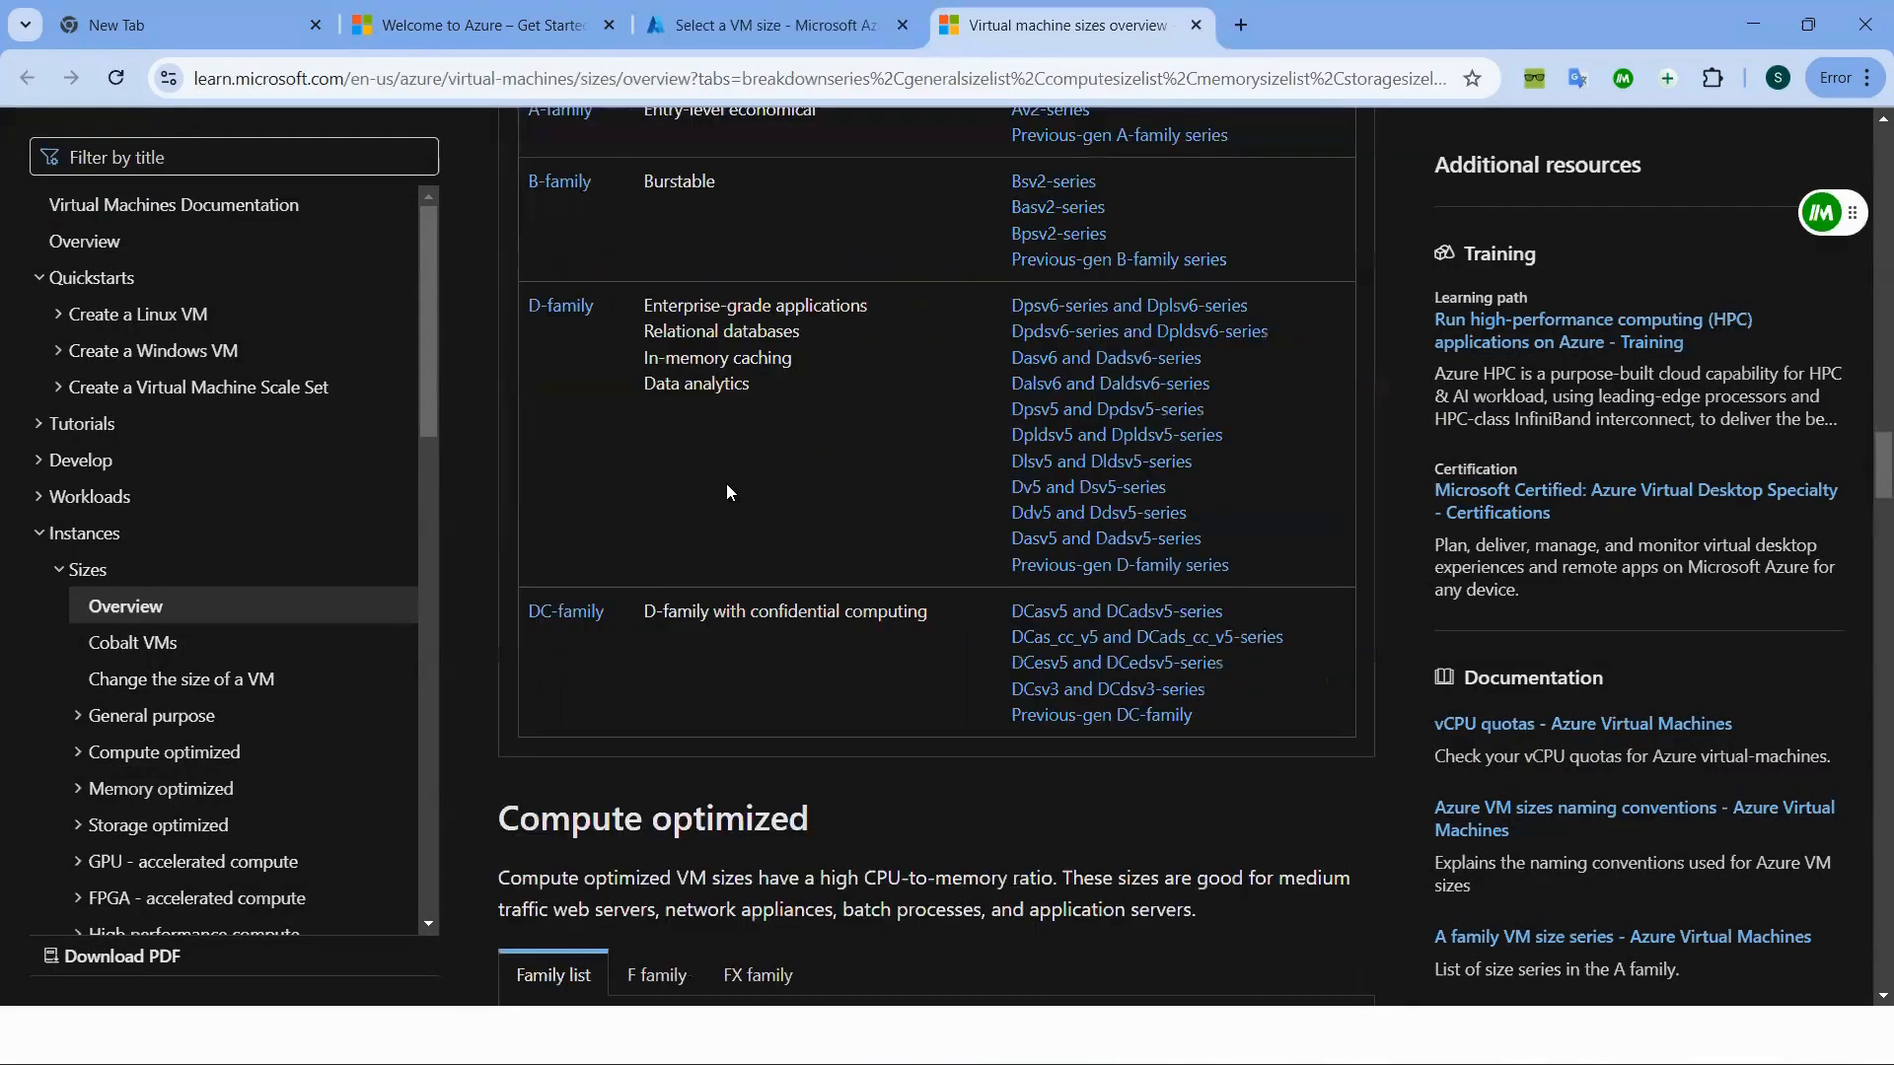
pyautogui.scroll(3, 563, 572)
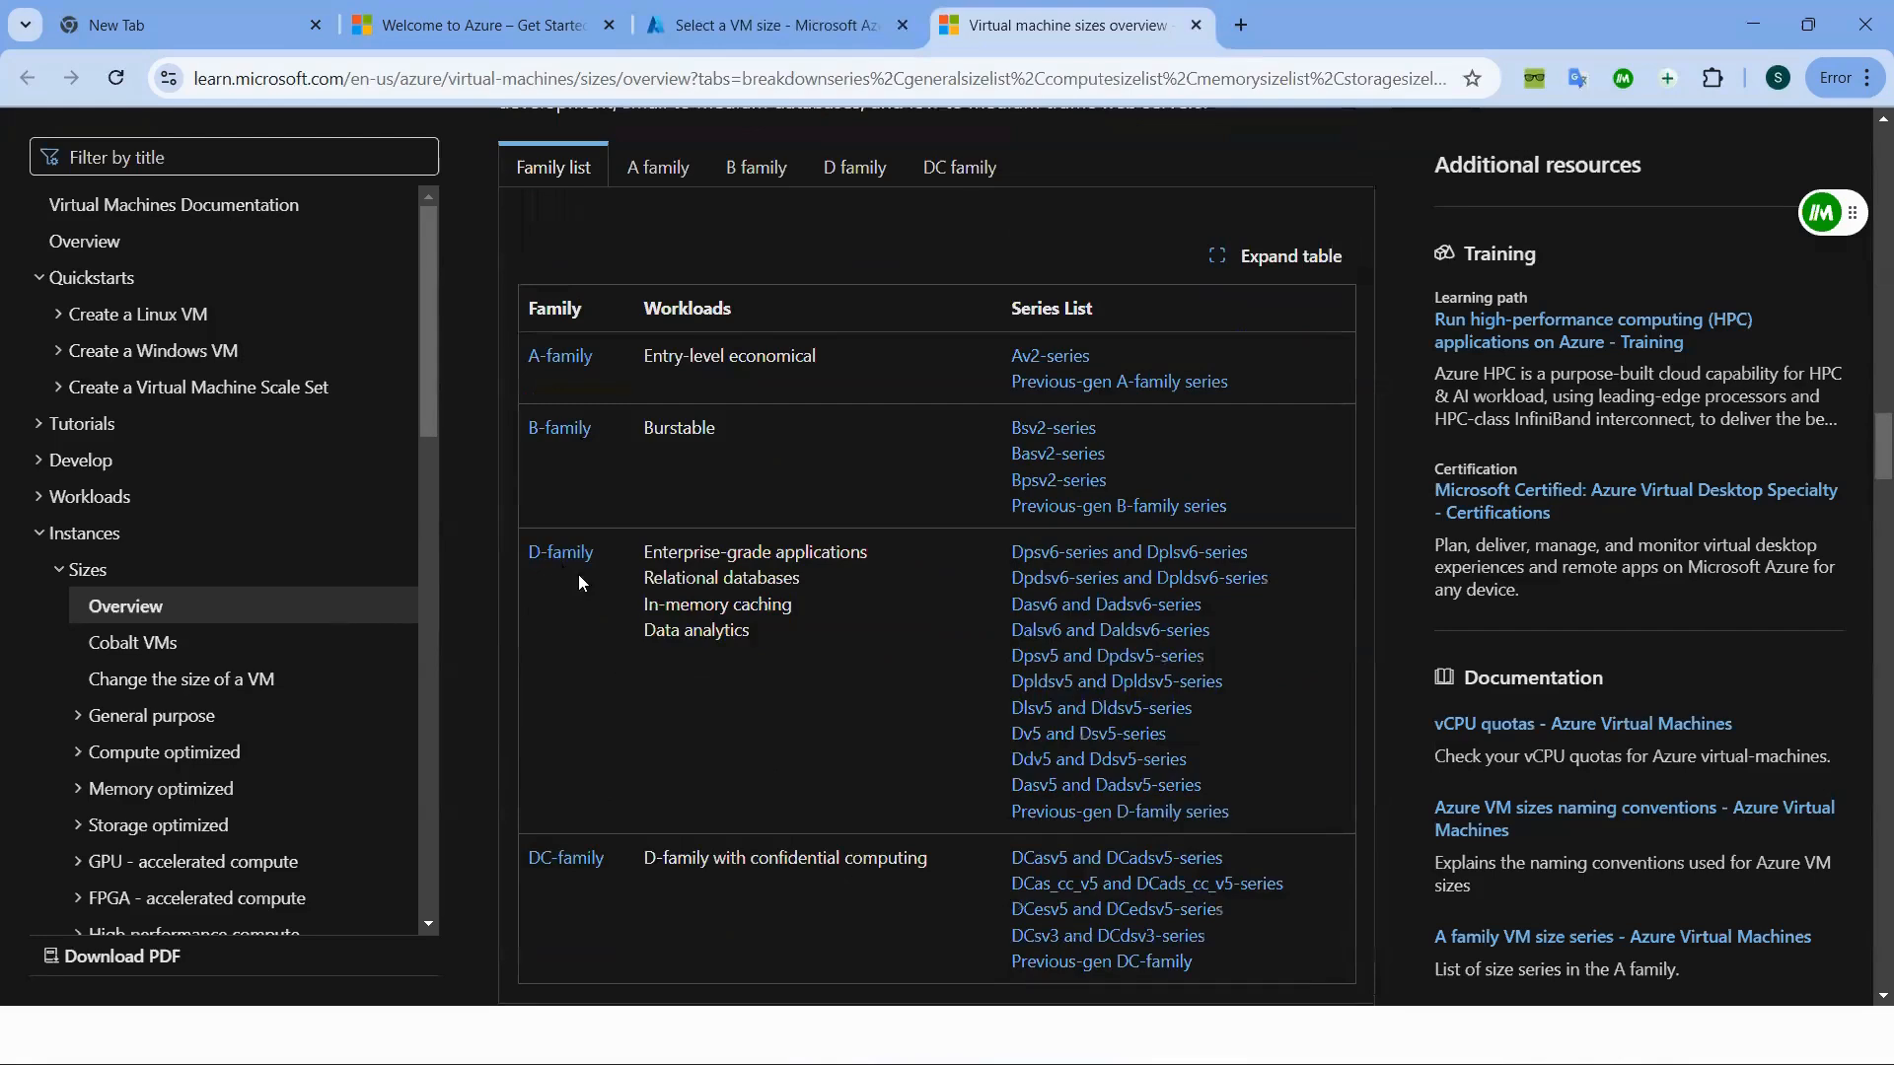
pyautogui.tripleClick(724, 554)
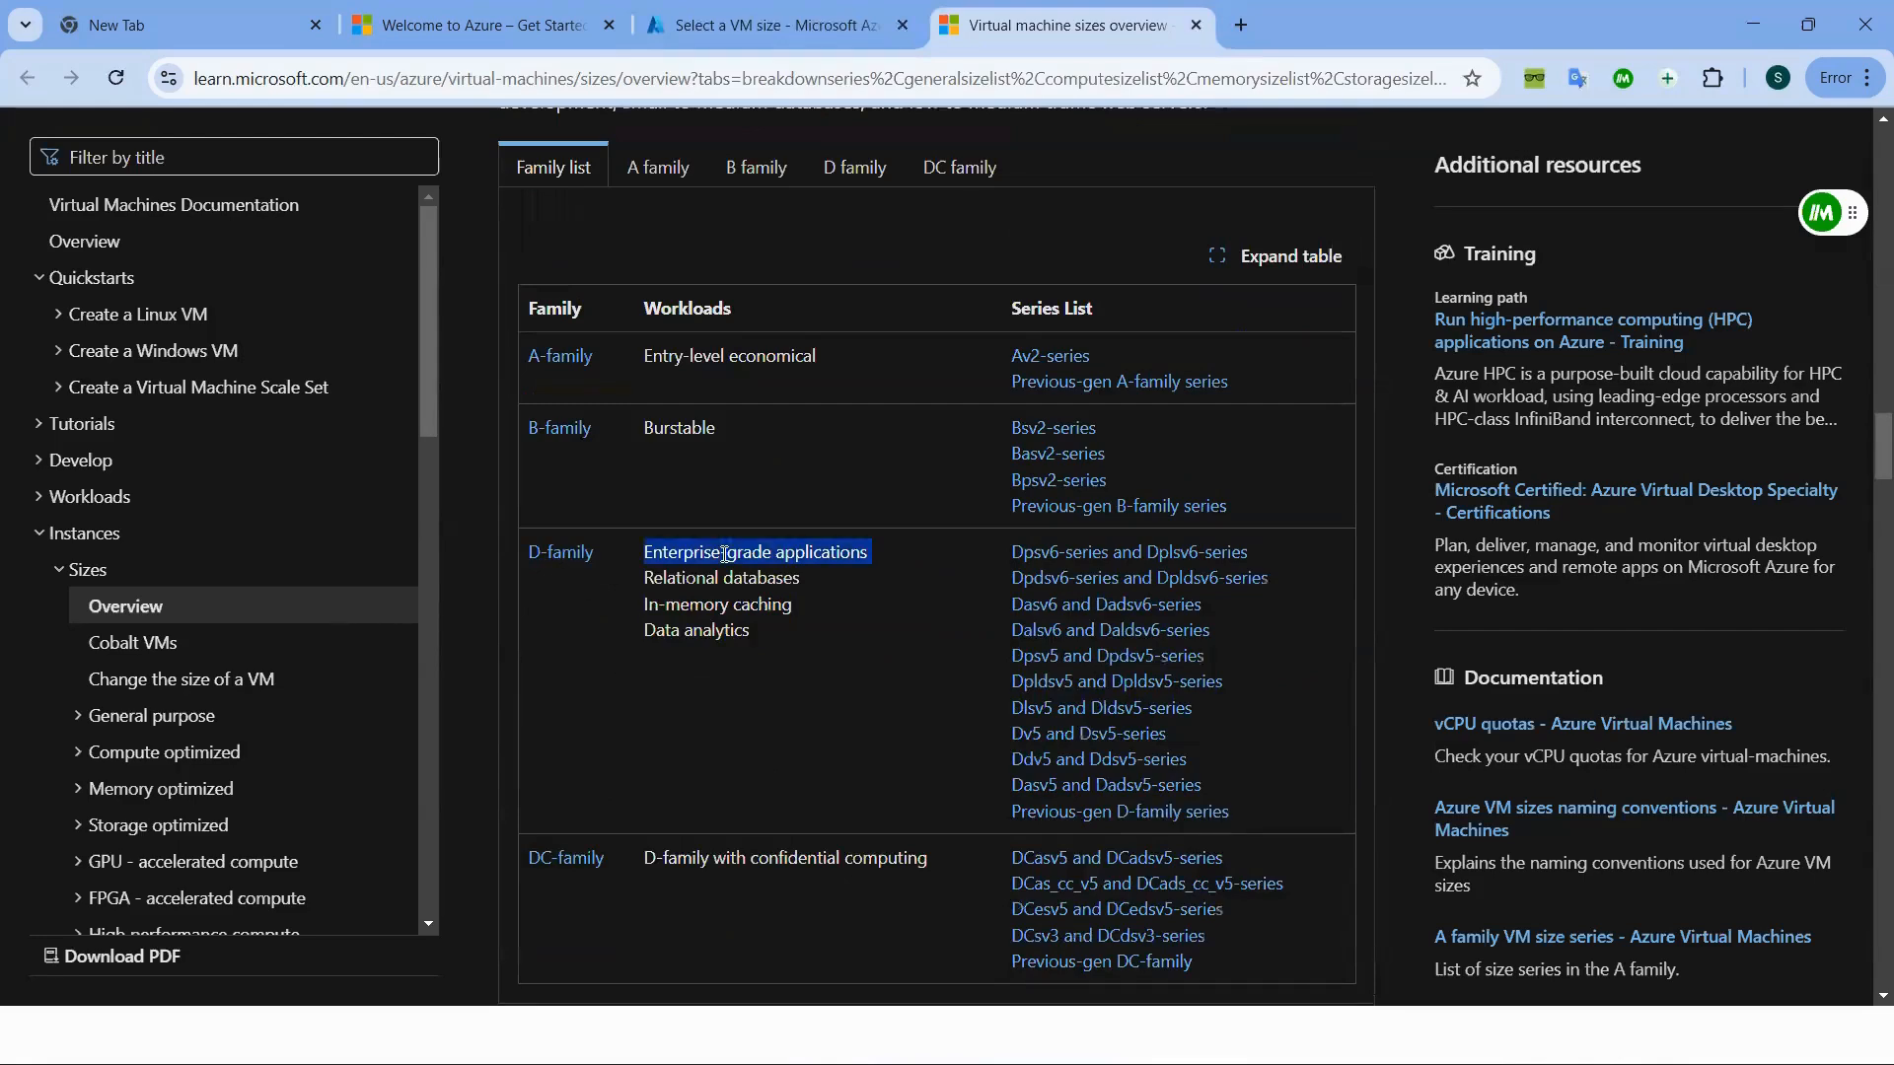
# - Examine the D-family and DC-family workloads, plus the compute optimized and memory optimized families in the VM sizes documentation
pyautogui.tripleClick(727, 601)
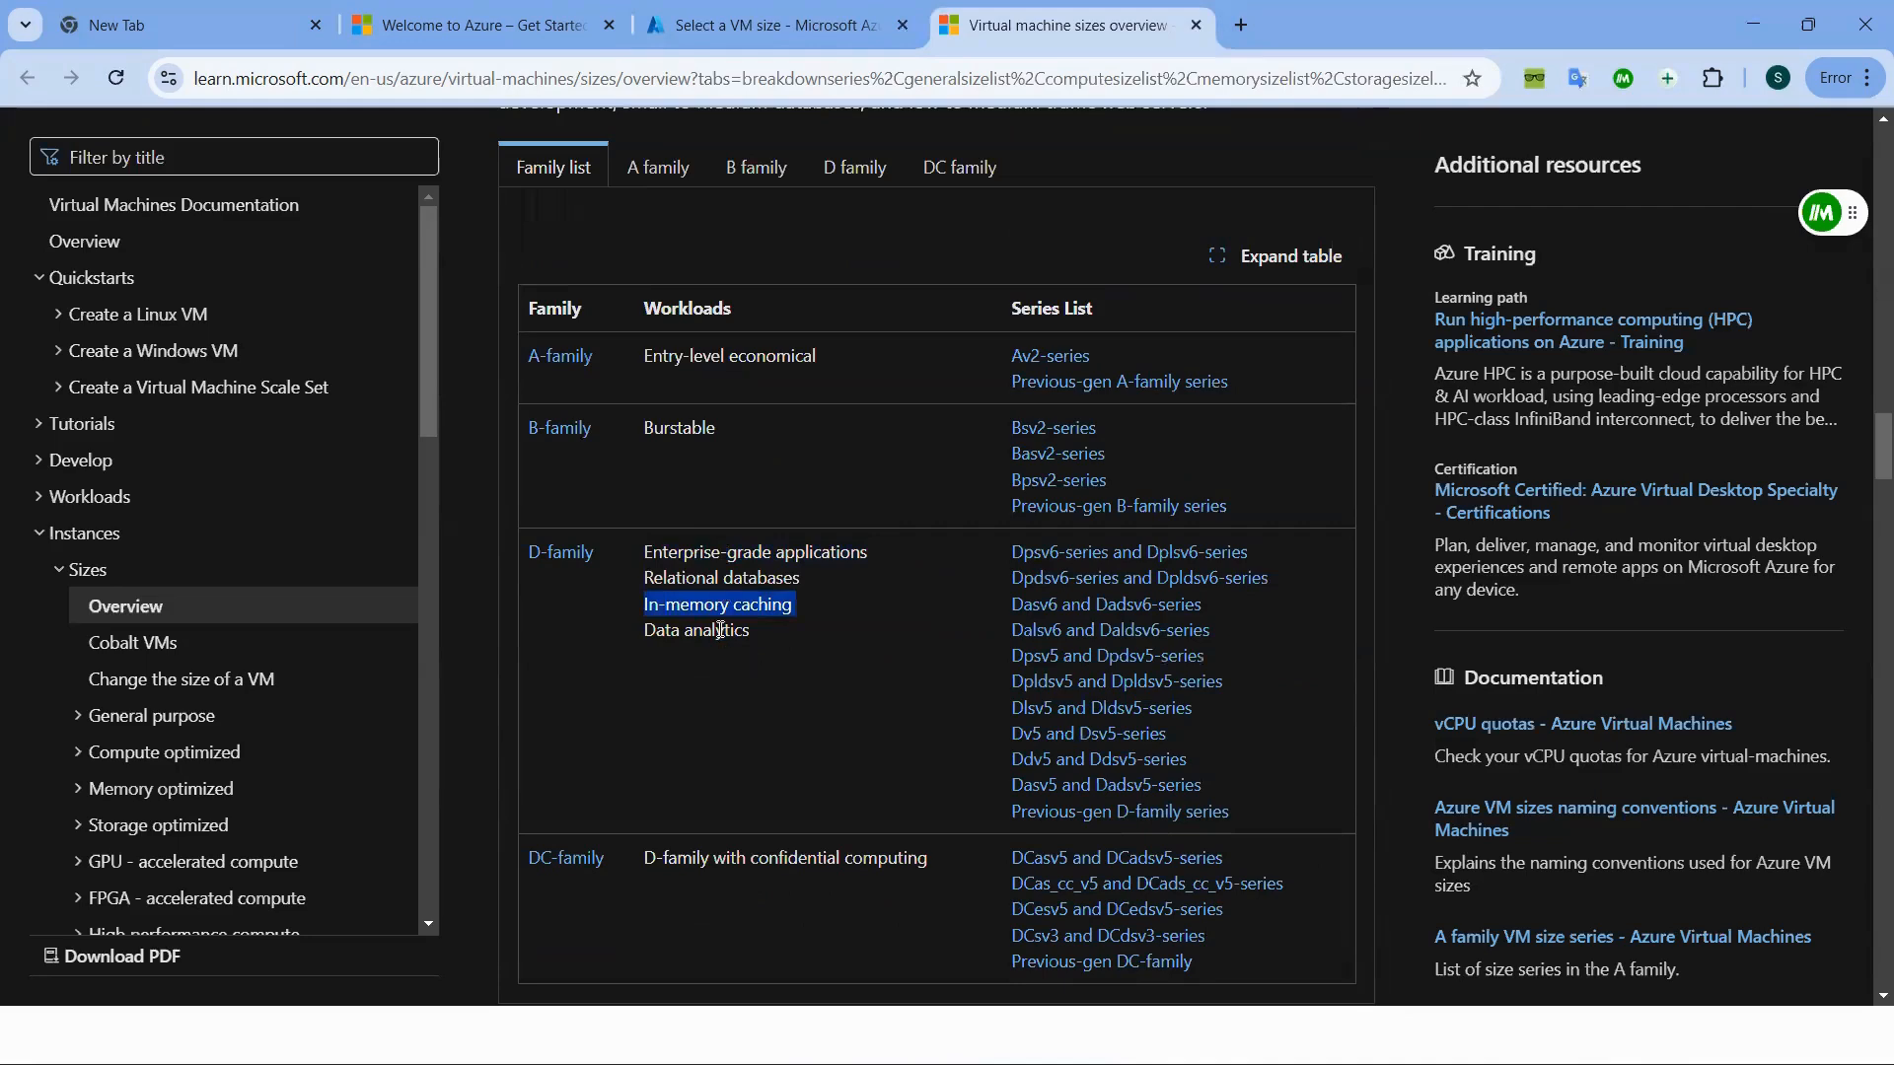
pyautogui.tripleClick(720, 629)
pyautogui.scroll(-2, 720, 636)
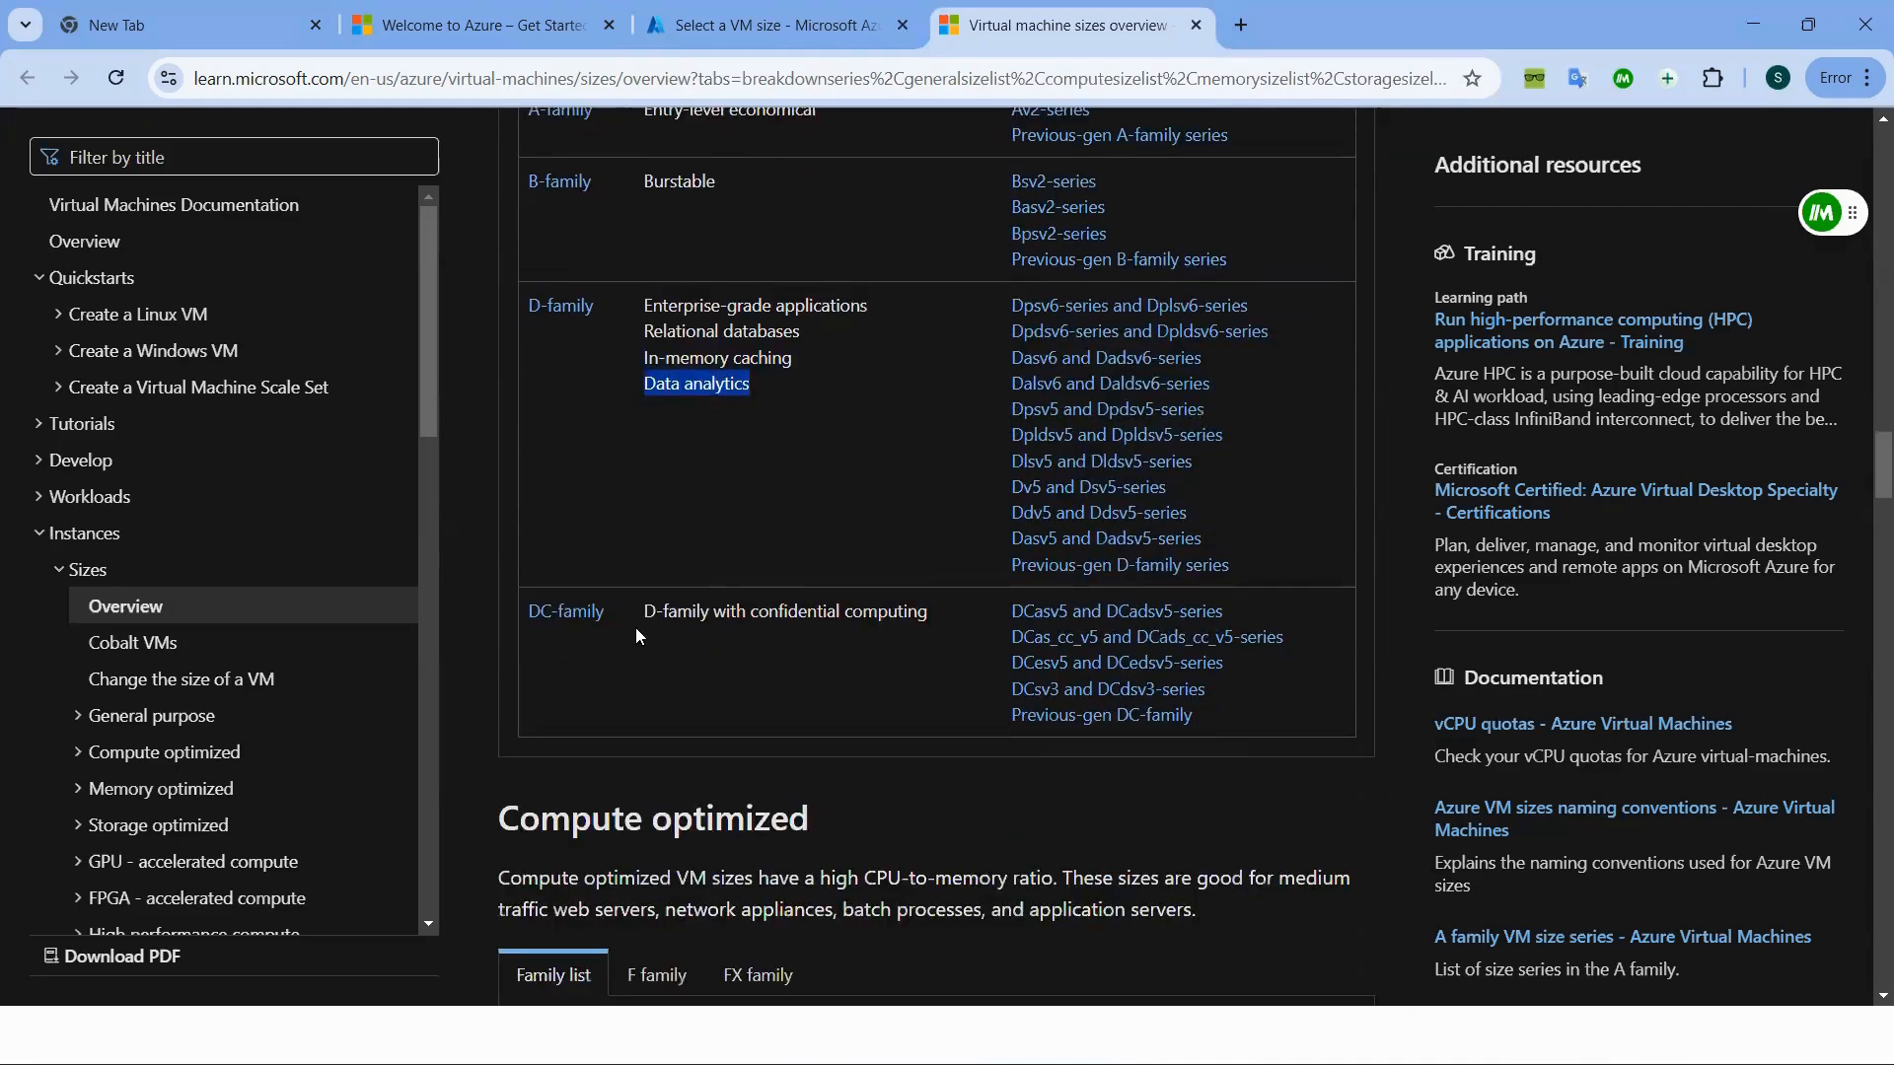
pyautogui.tripleClick(671, 612)
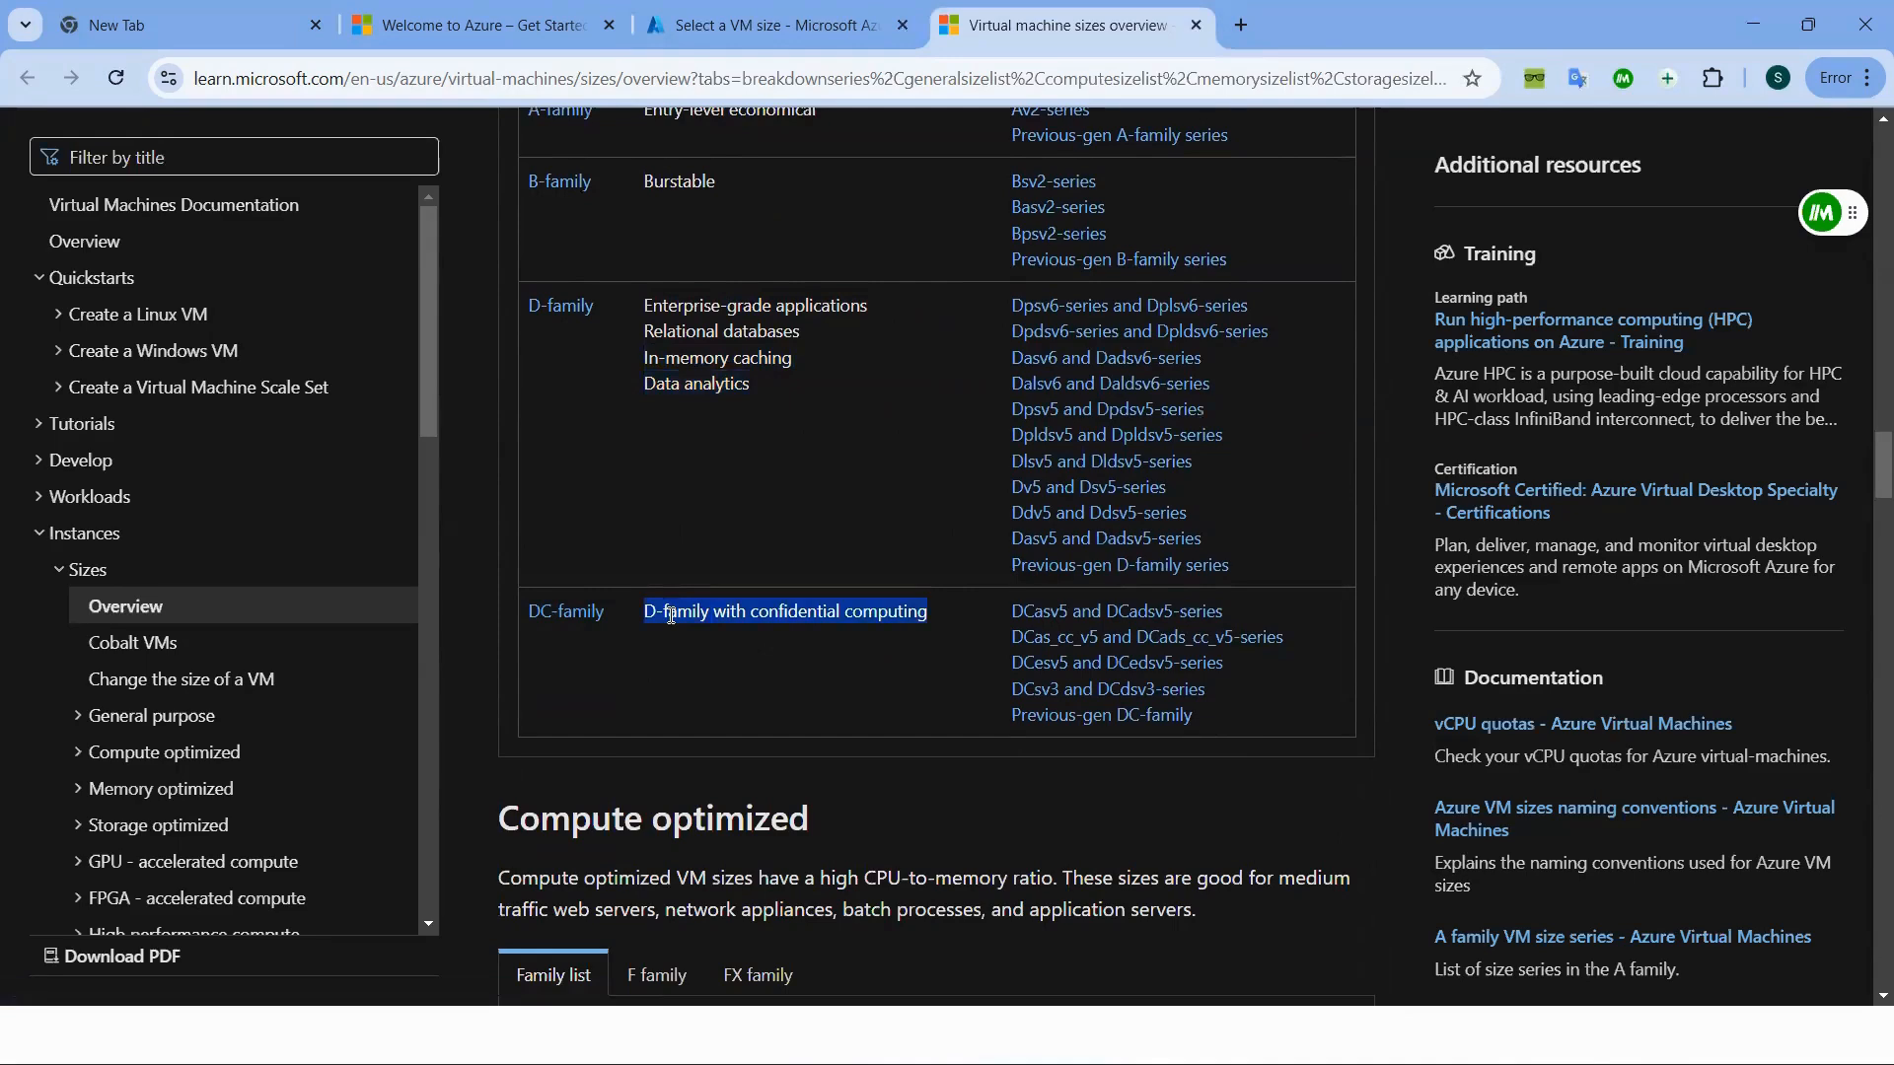
pyautogui.scroll(-10, 907, 636)
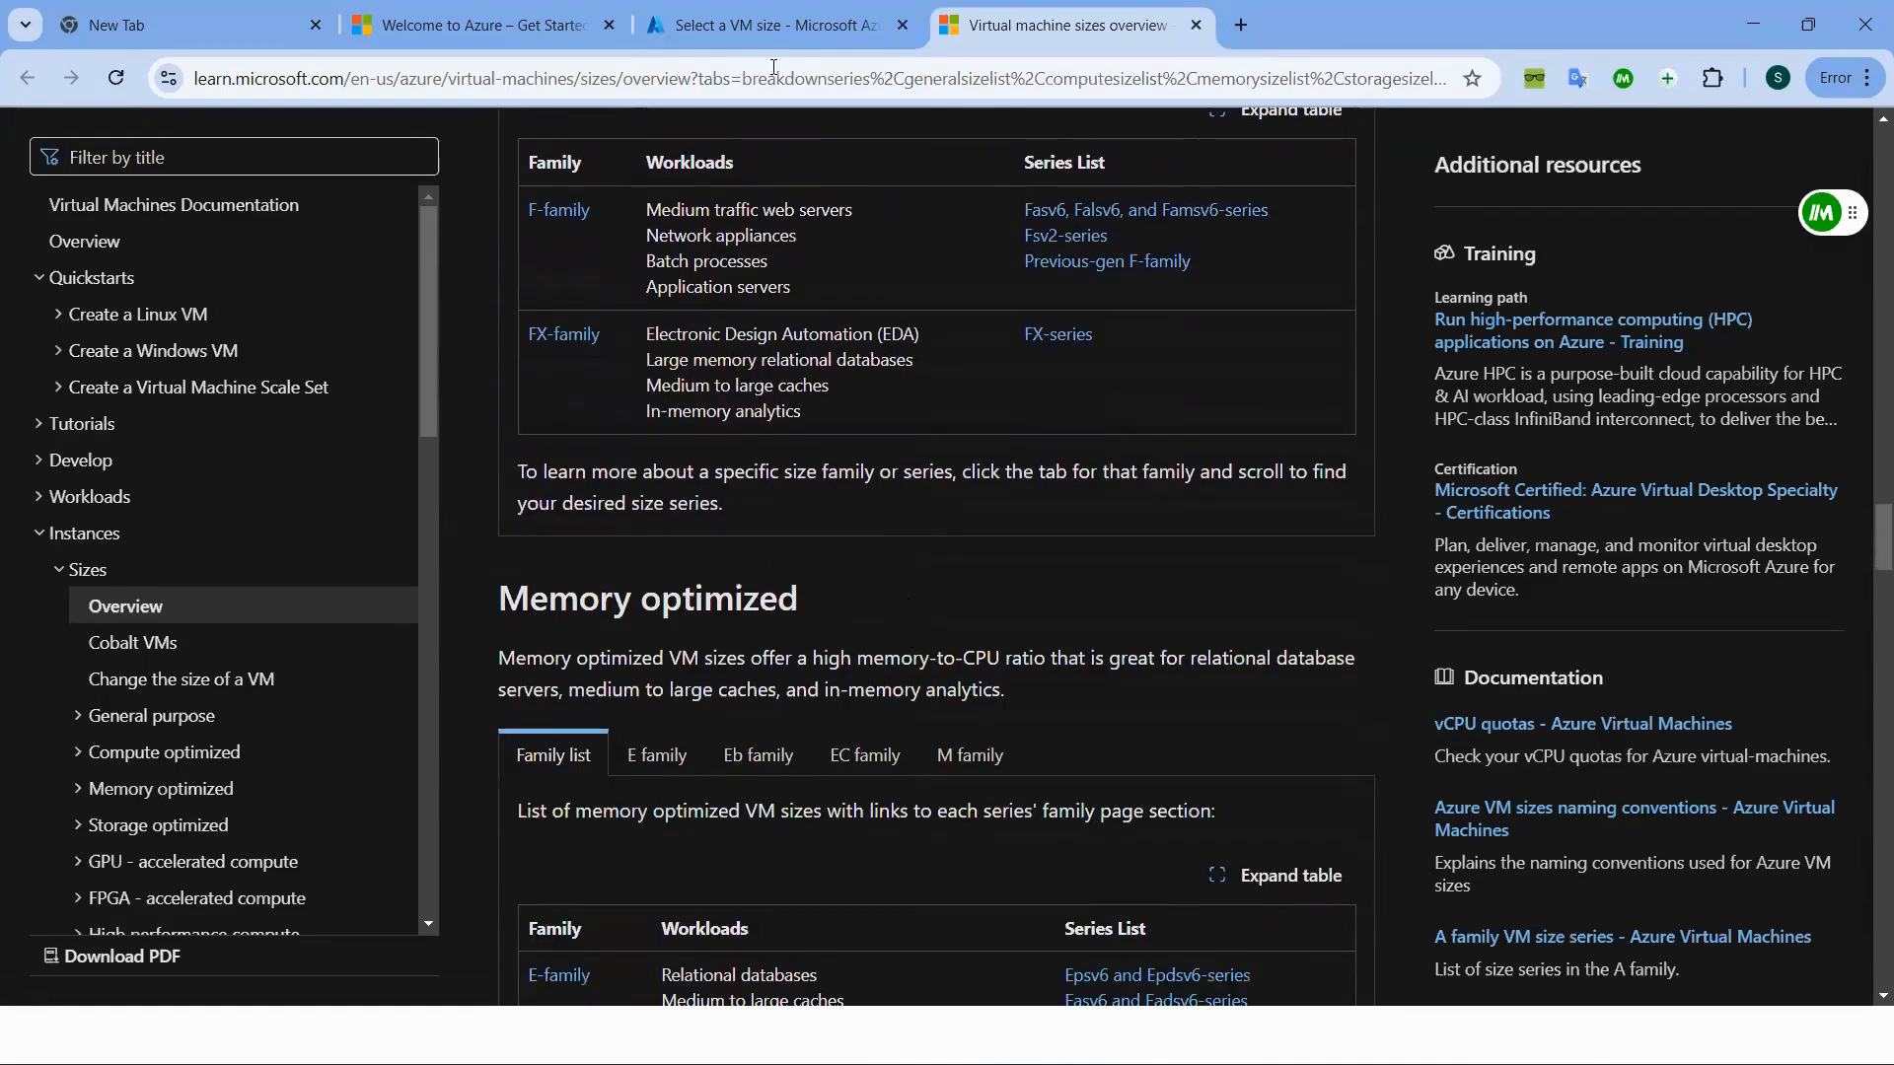
# - Return to the Azure VM size selection and examine the descriptions of the other series, especially the H-Series
pyautogui.click(769, 24)
pyautogui.scroll(-3, 419, 761)
pyautogui.scroll(-5, 419, 760)
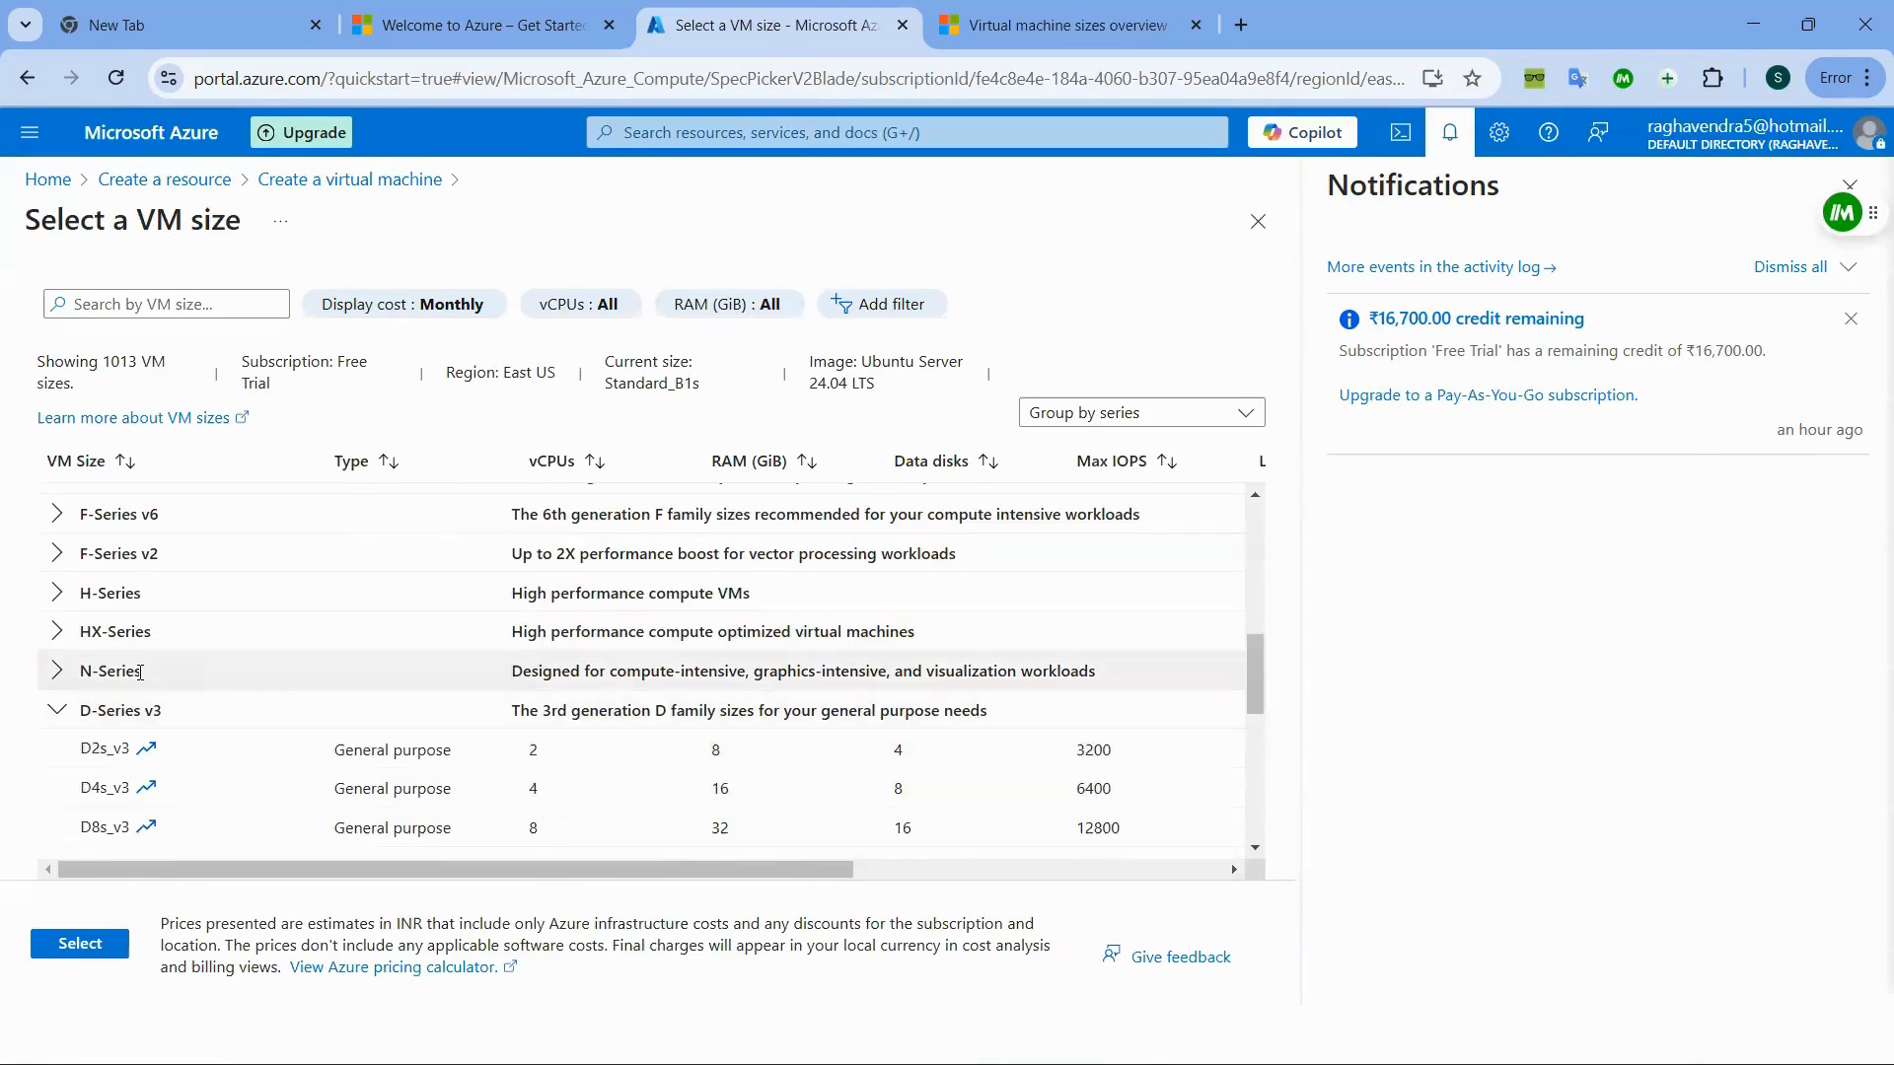
pyautogui.scroll(2, 143, 688)
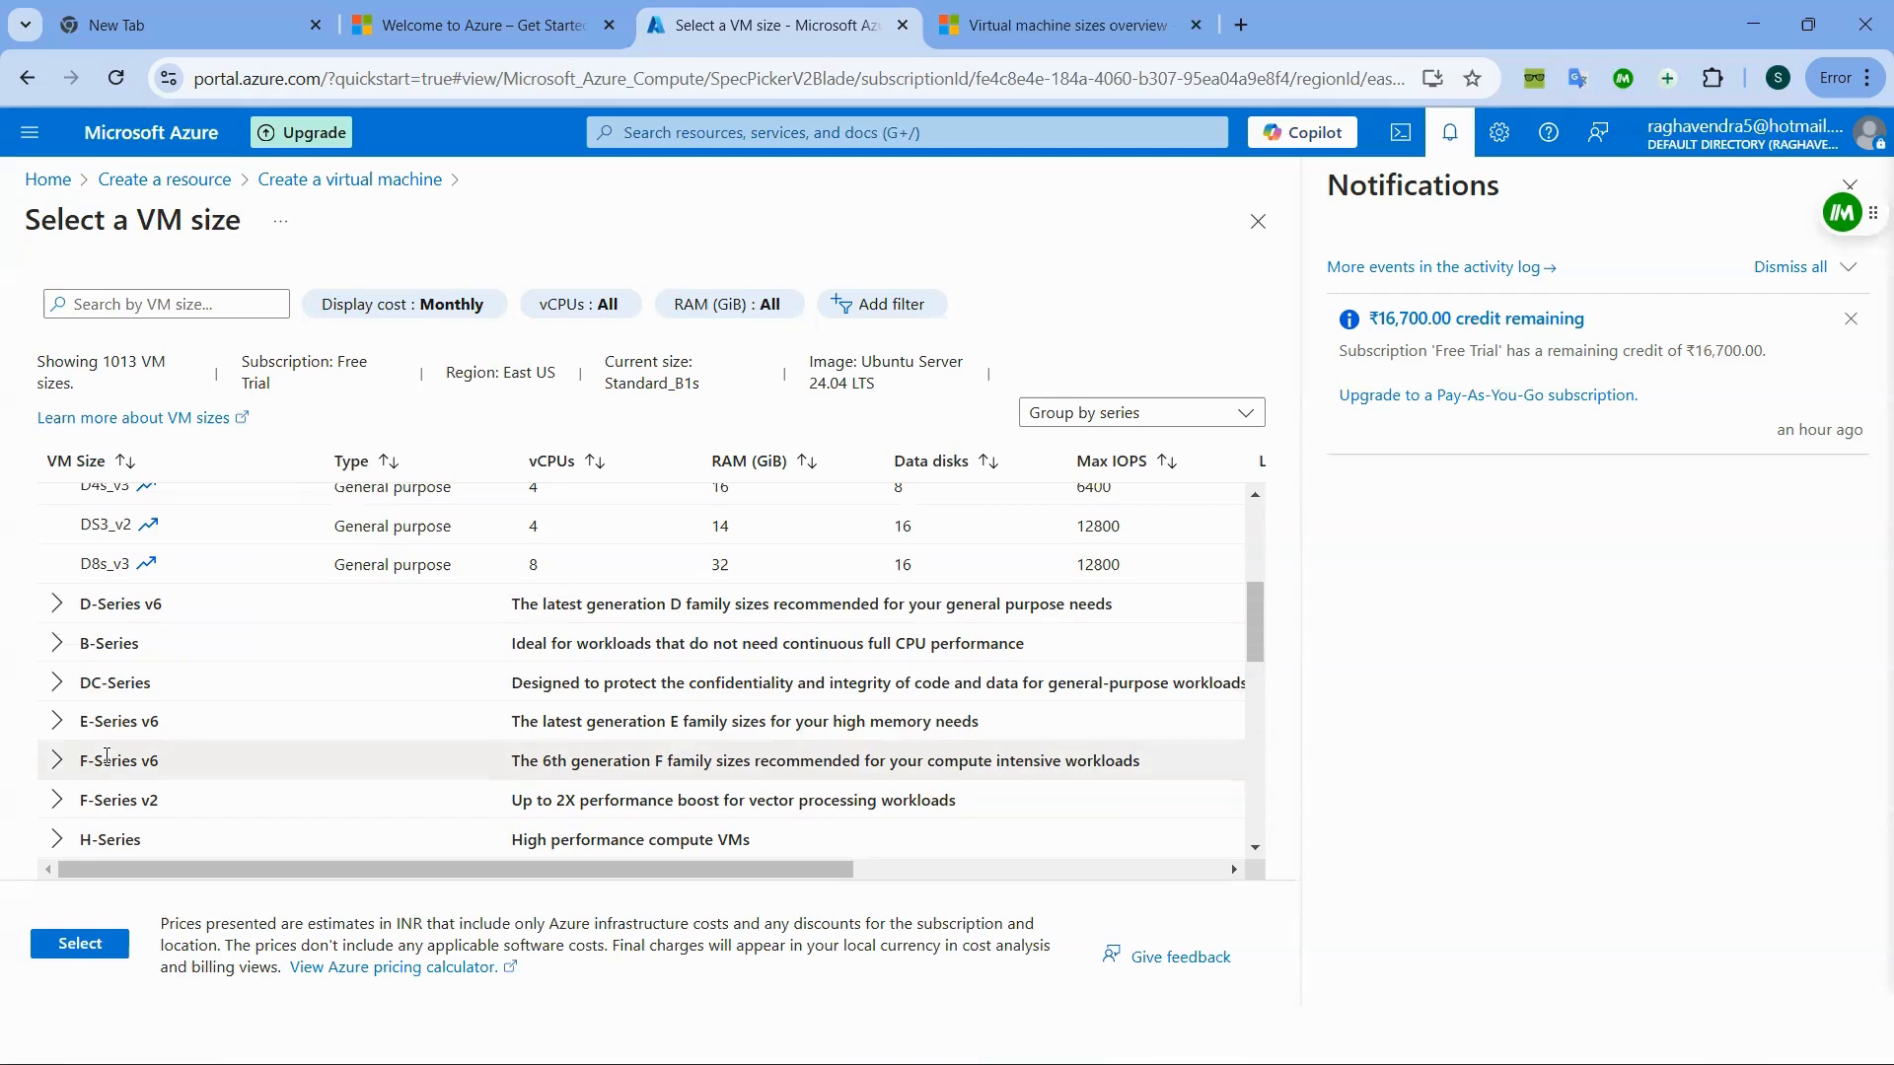
pyautogui.scroll(-1, 107, 758)
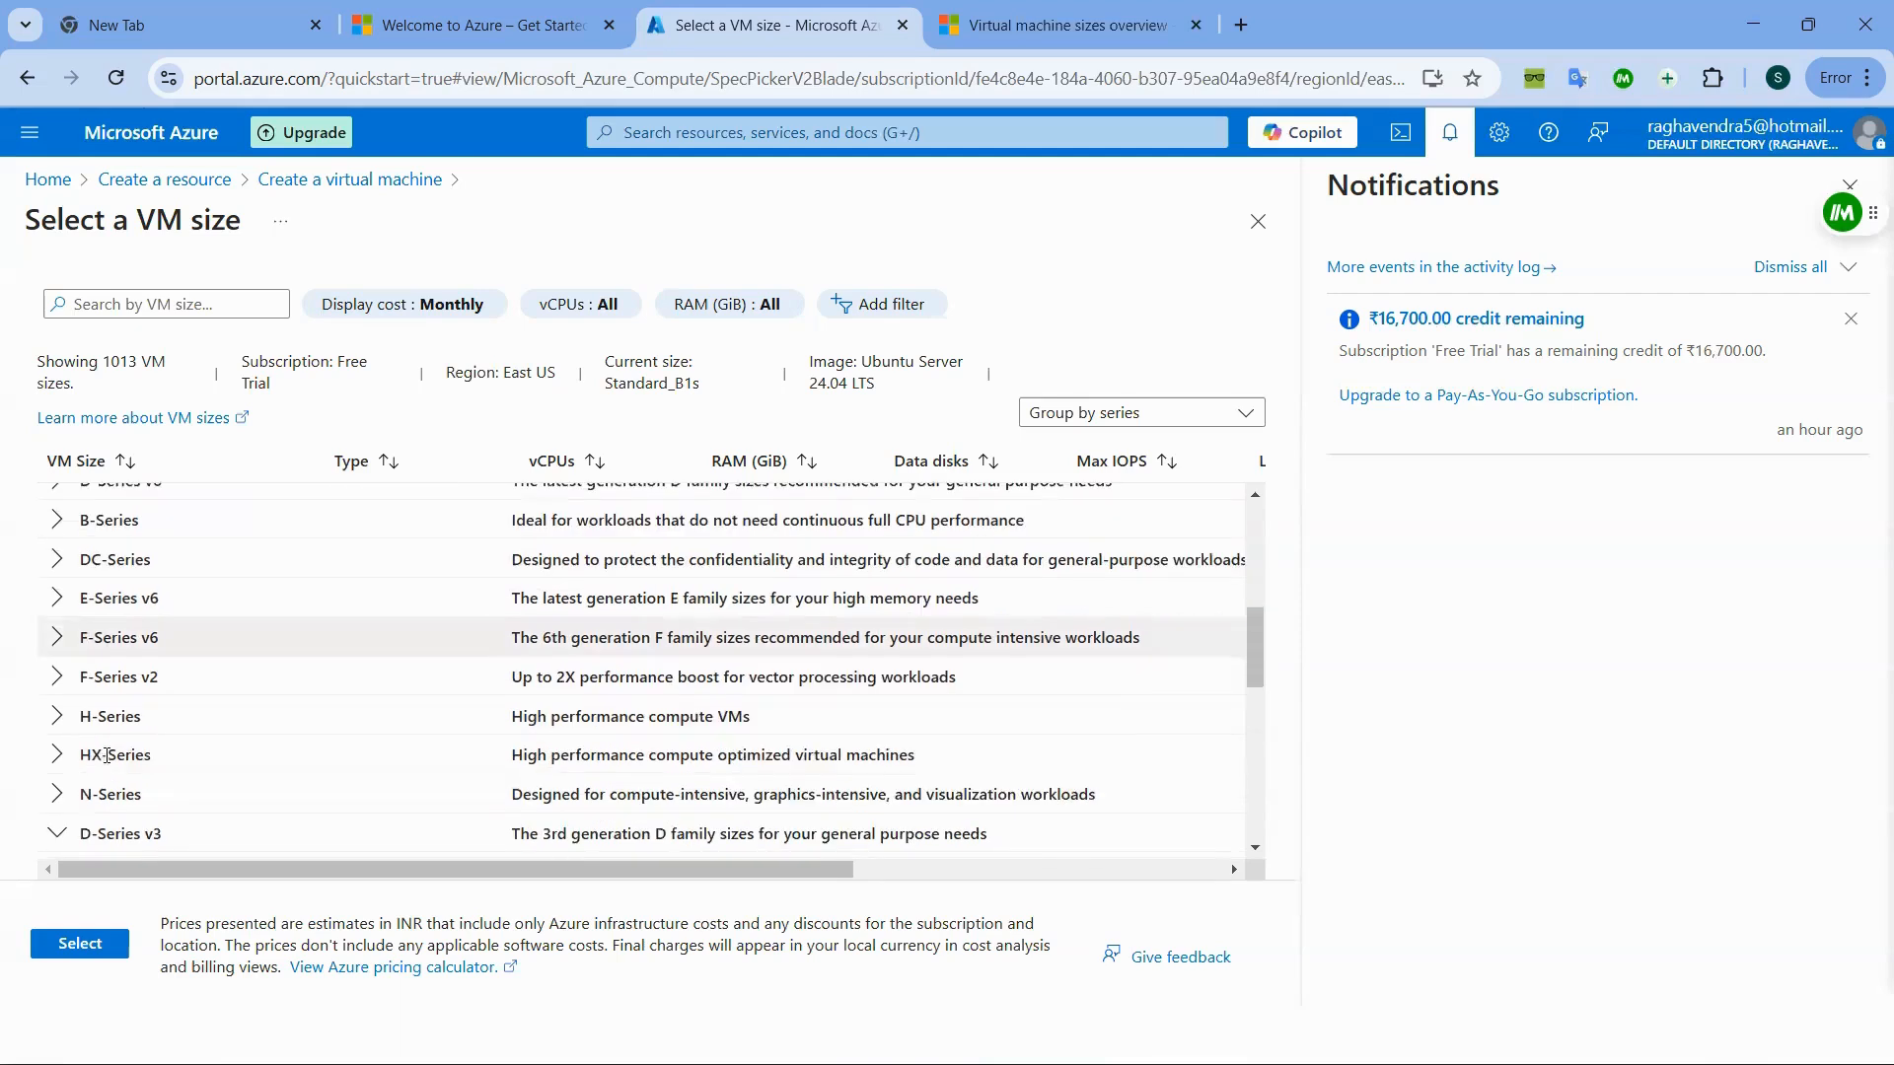
pyautogui.tripleClick(528, 719)
pyautogui.scroll(-1, 543, 759)
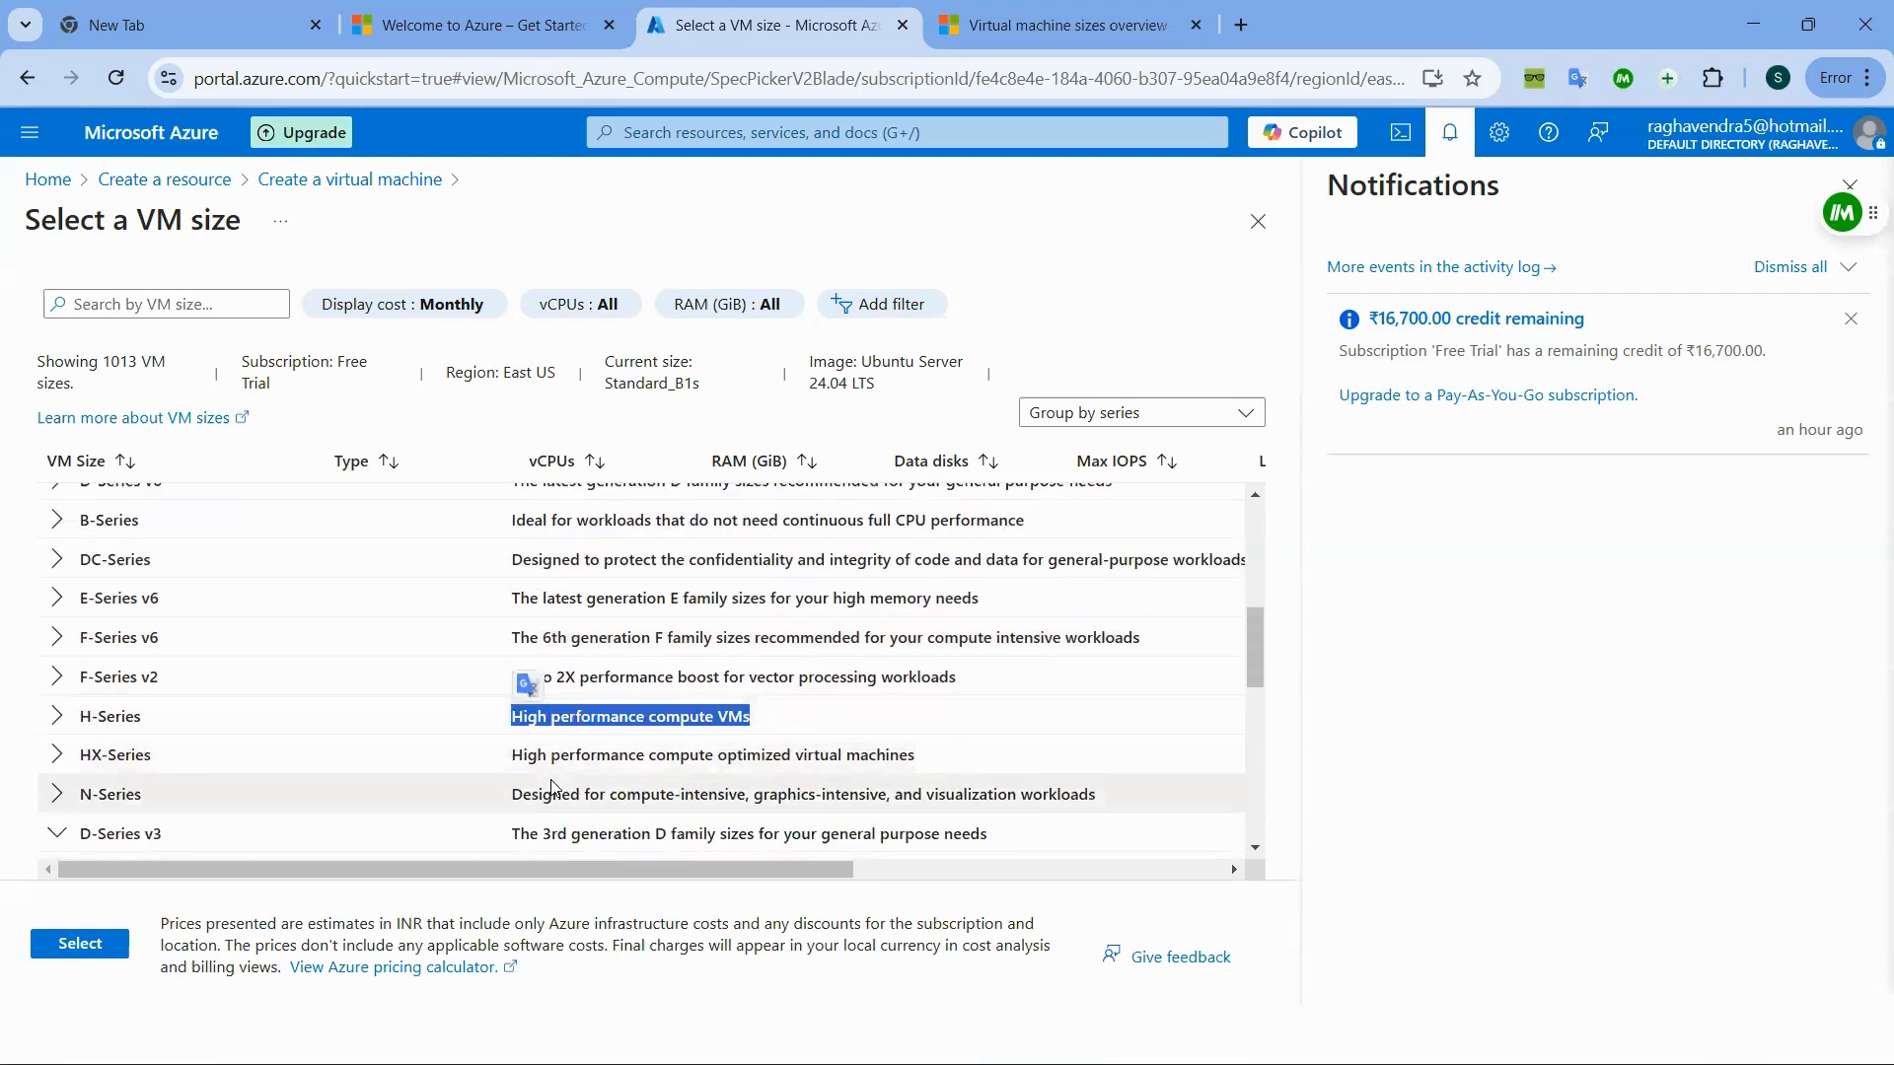
pyautogui.scroll(2, 554, 773)
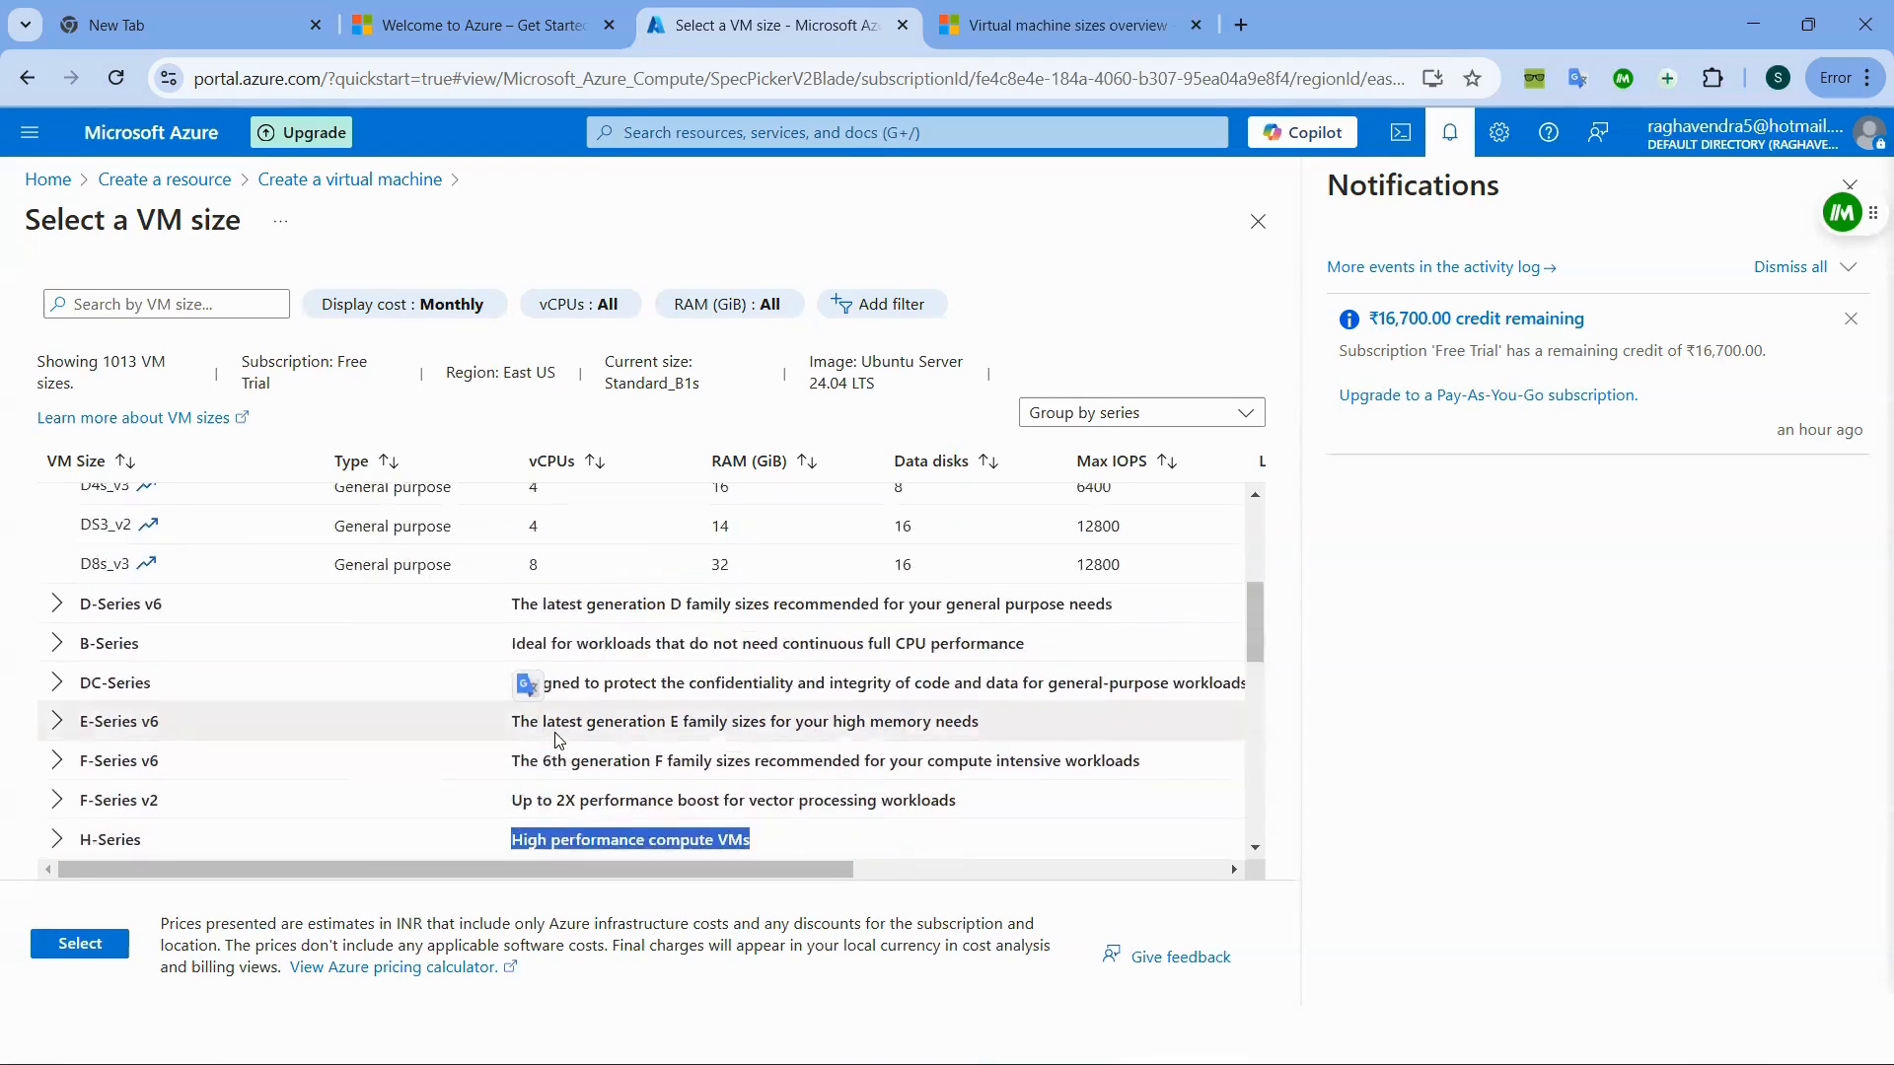
# - Confirm the free services eligible B1s size for the virtual machine
pyautogui.scroll(3, 558, 740)
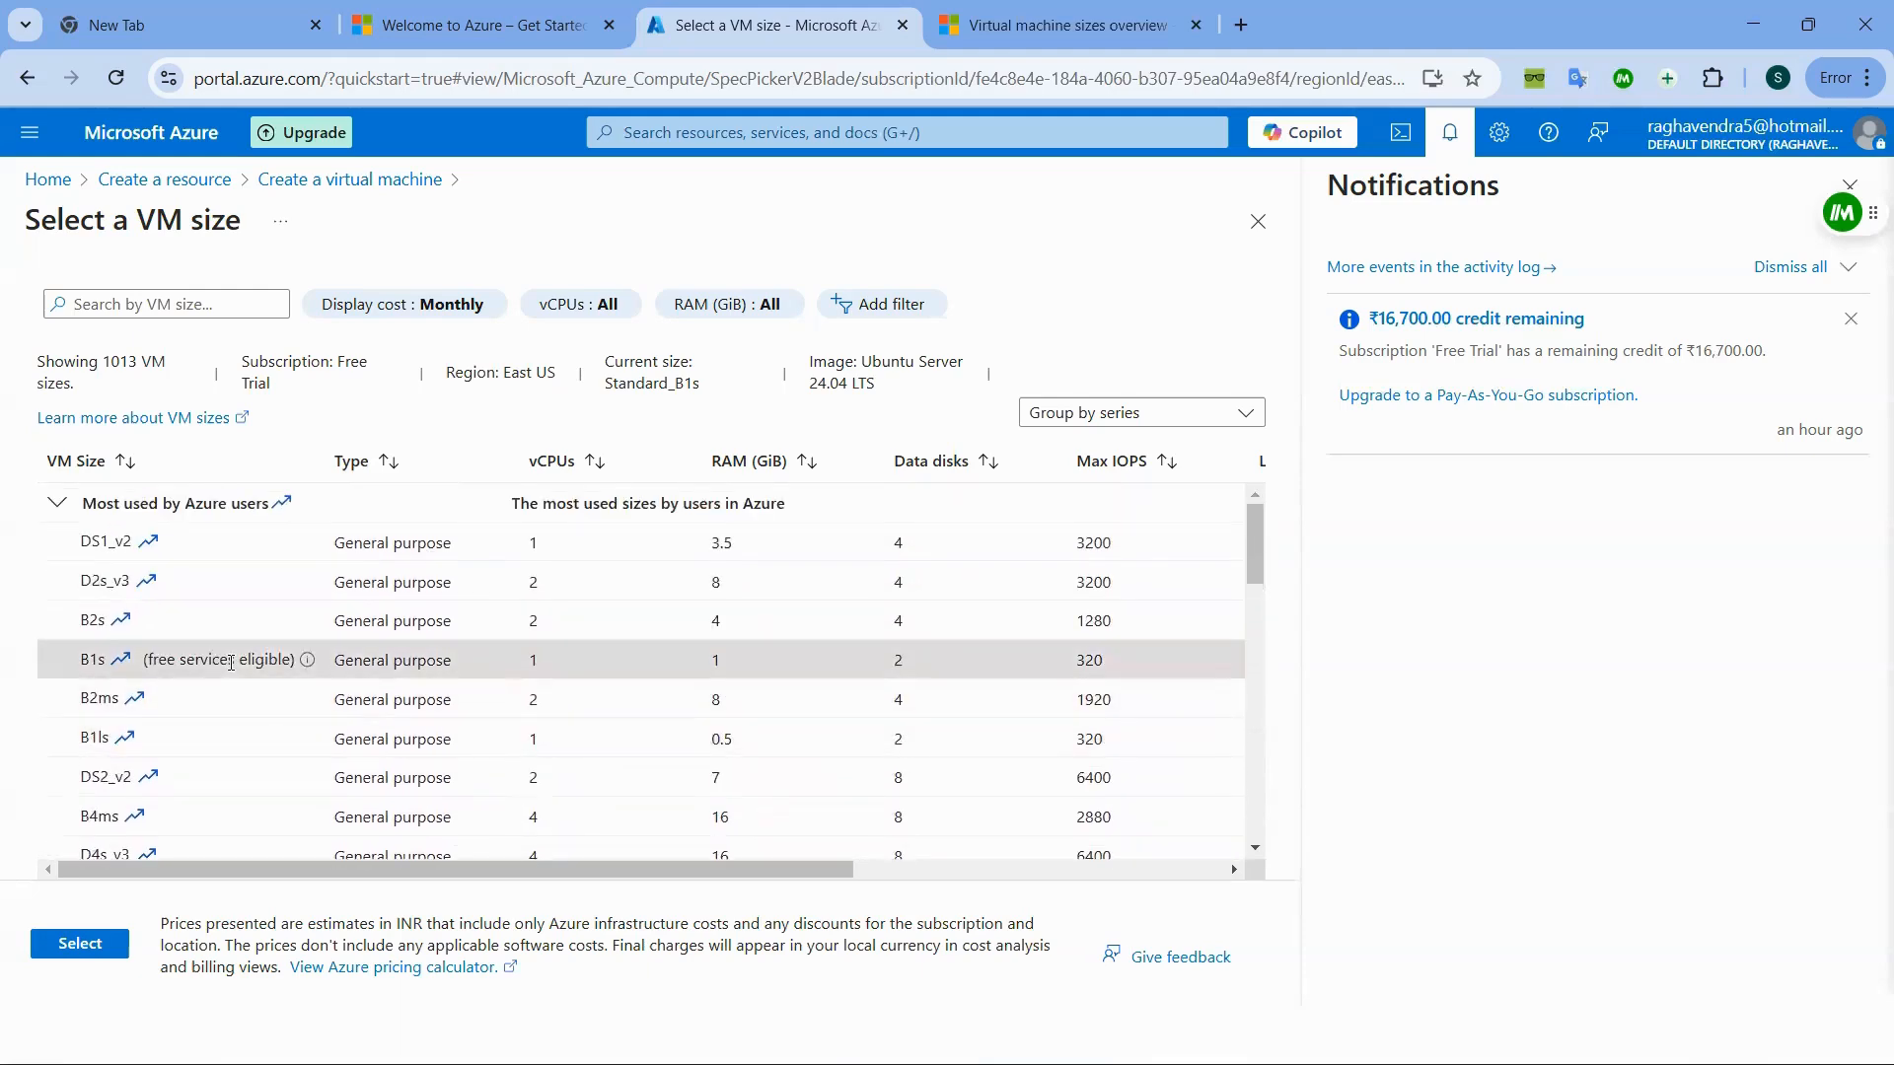
pyautogui.scroll(-3, 229, 662)
pyautogui.scroll(3, 228, 666)
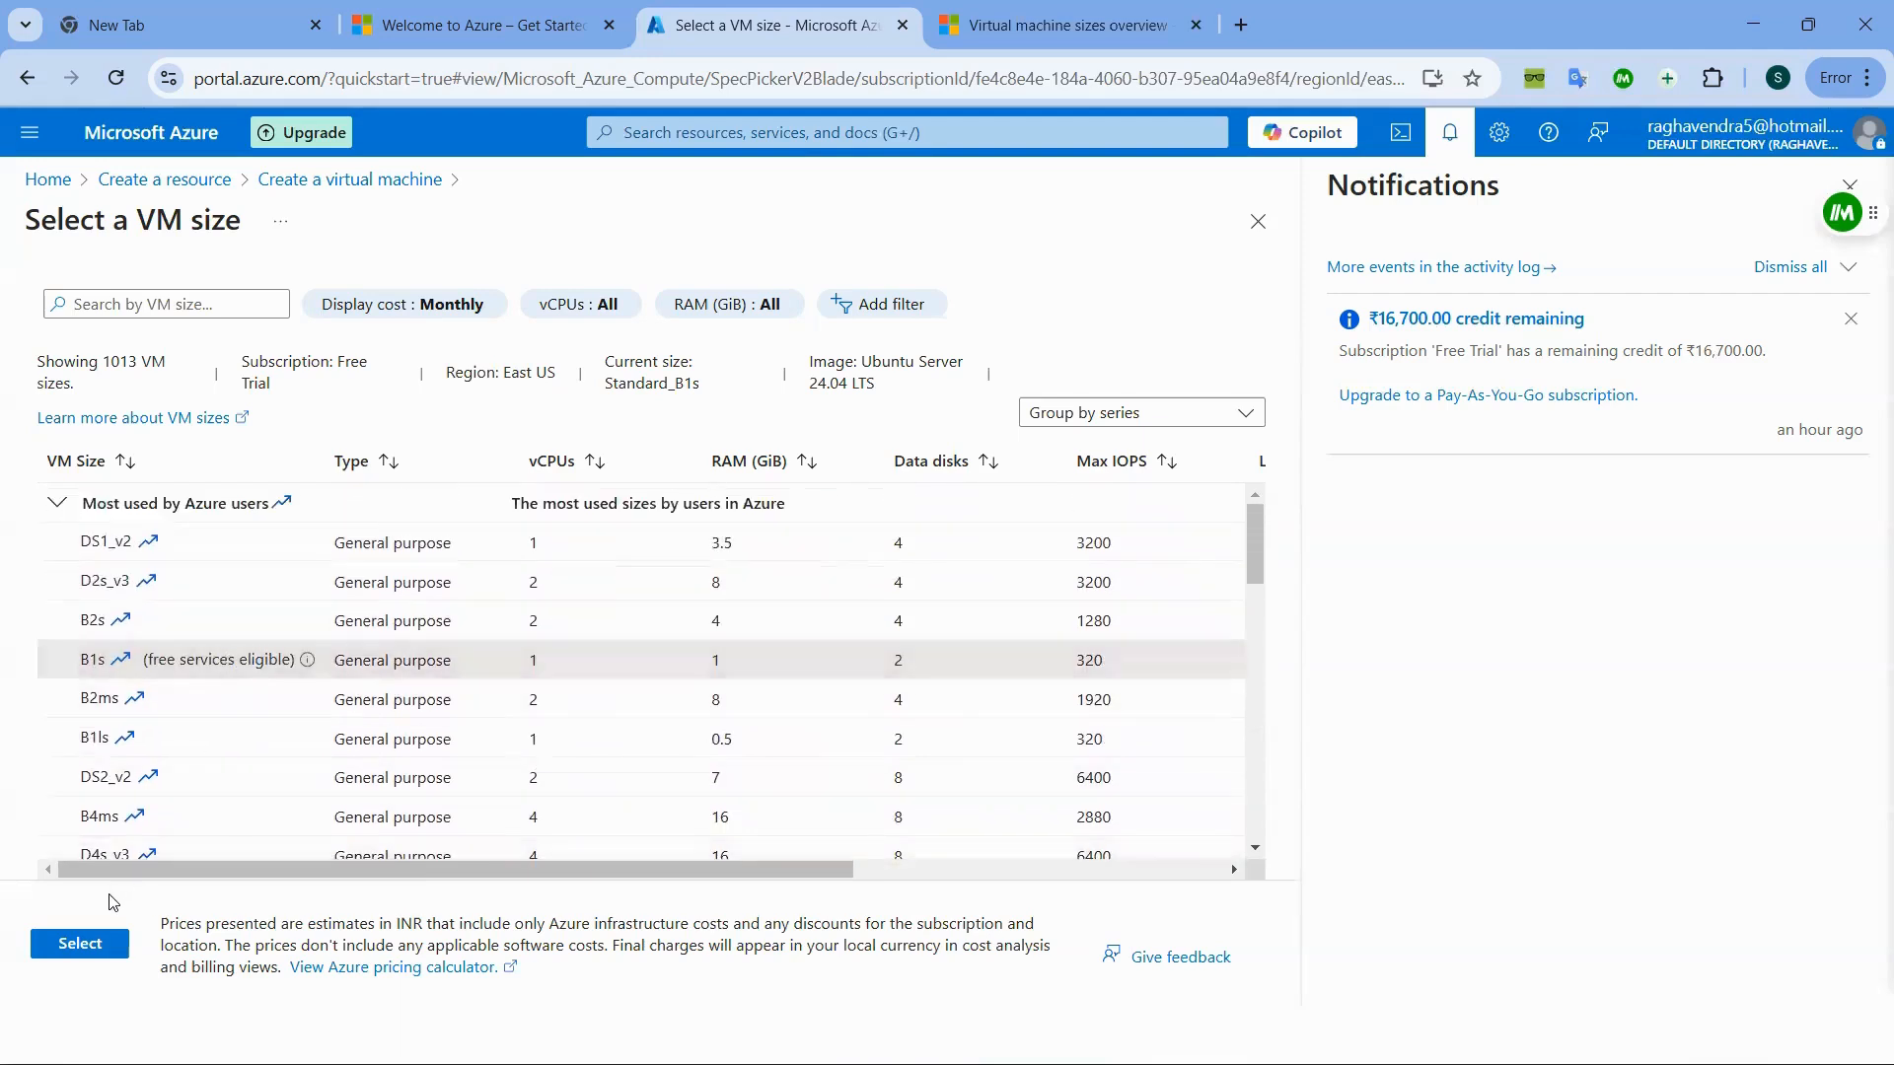
pyautogui.click(81, 944)
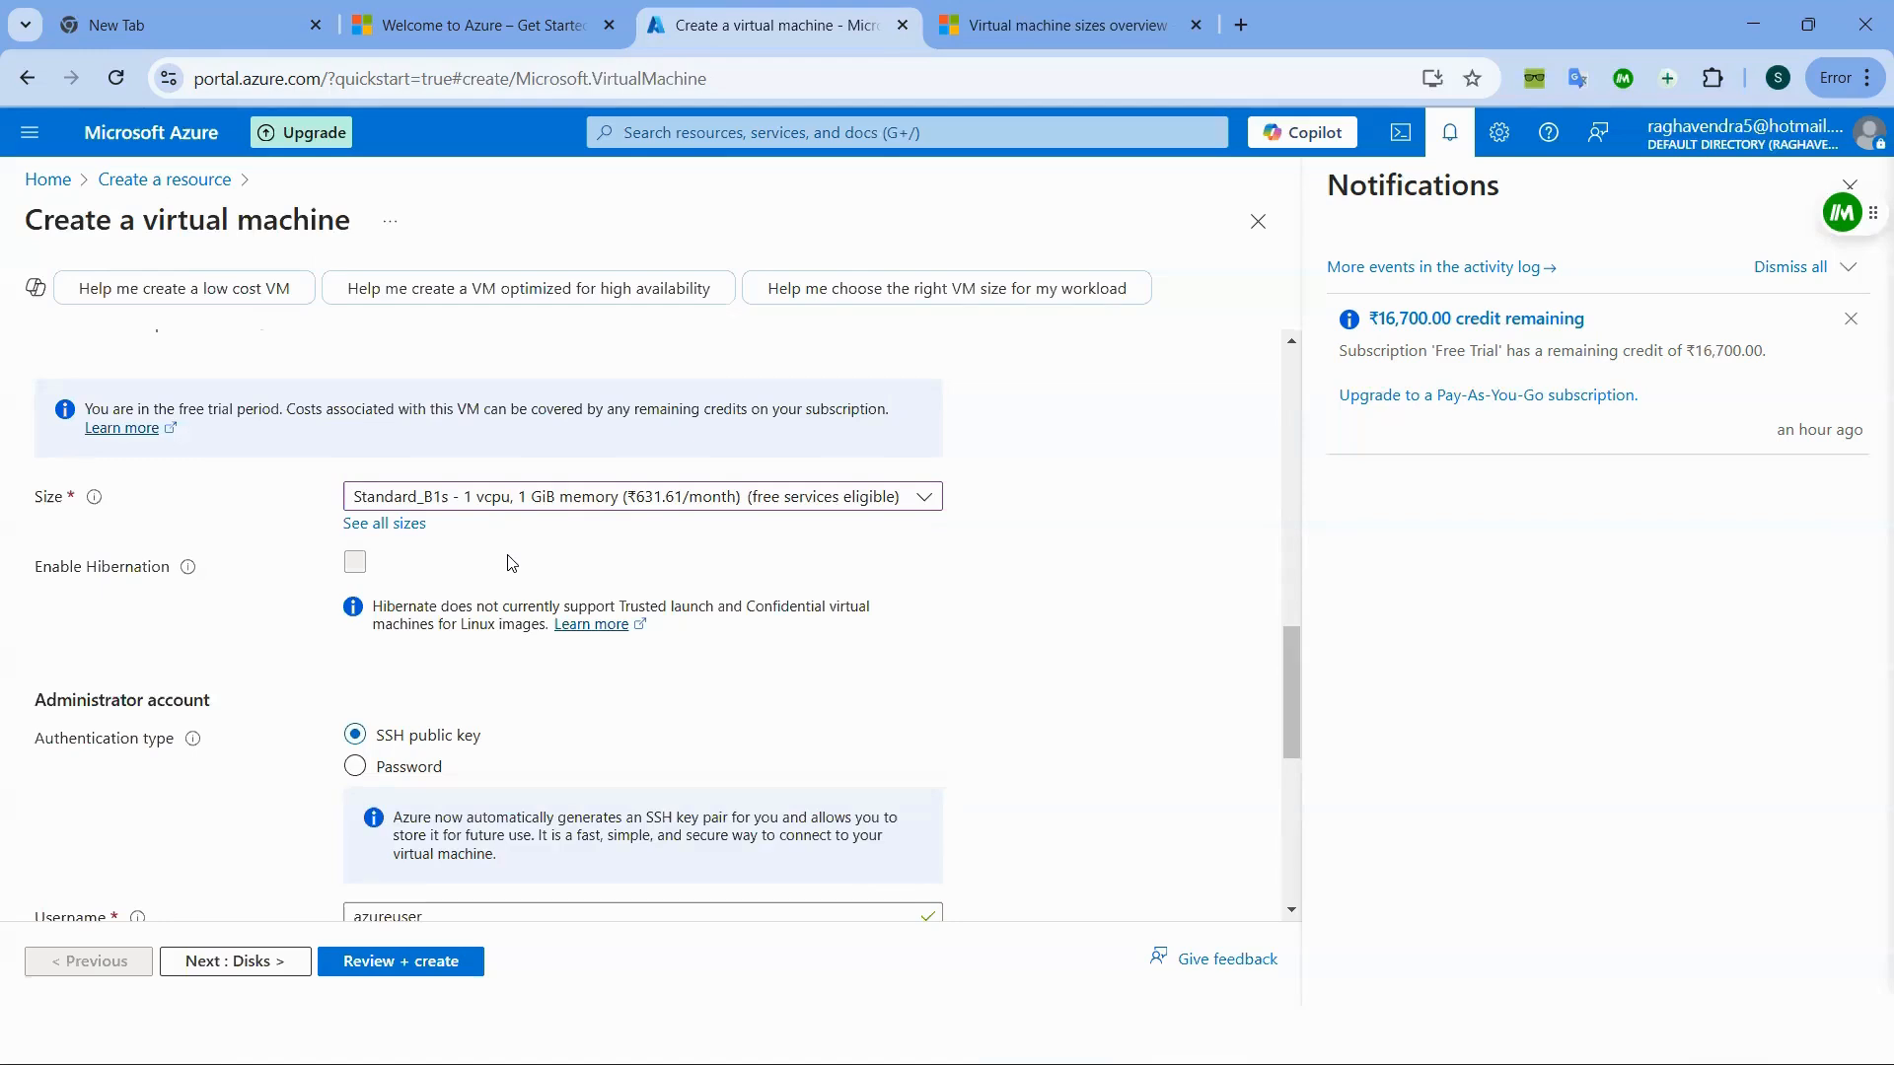
# - Review the administrator account's SSH key settings and the ports selectable in the inbound port rules
pyautogui.scroll(-3, 511, 563)
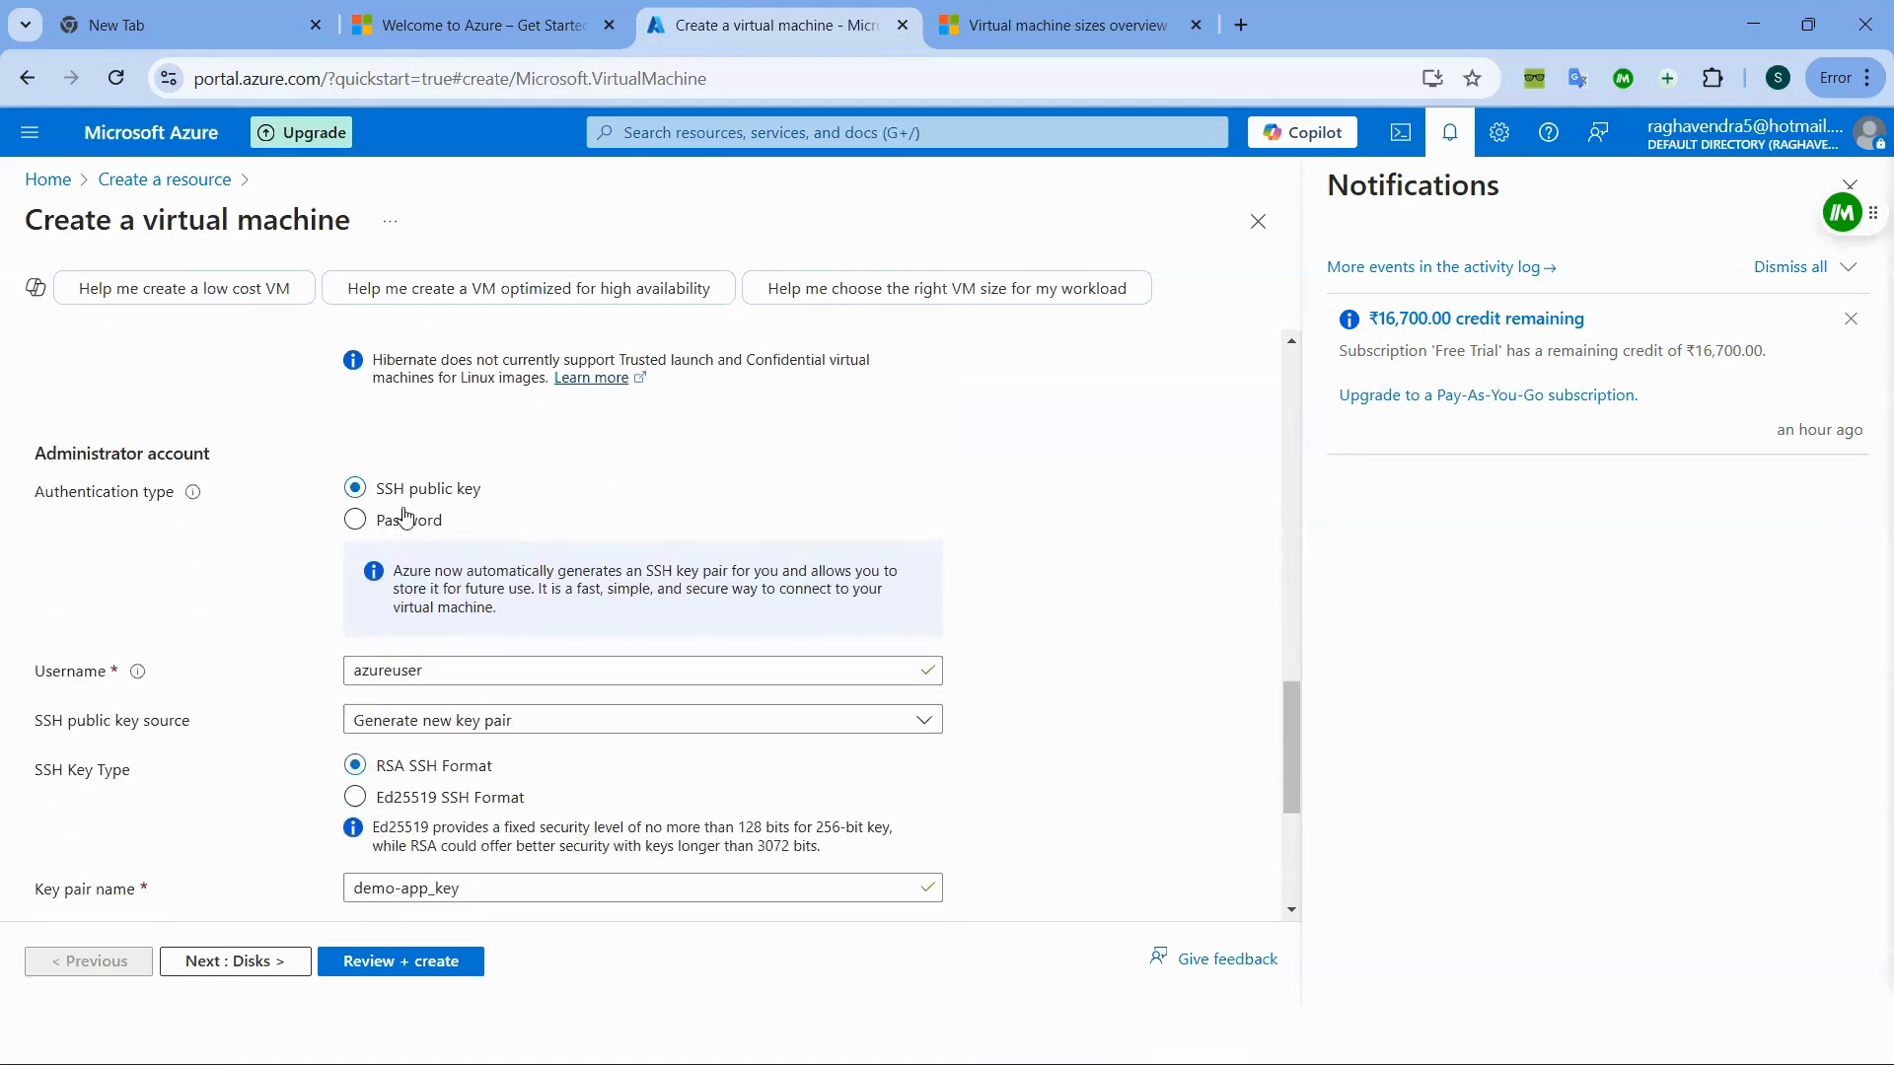
pyautogui.scroll(-3, 421, 511)
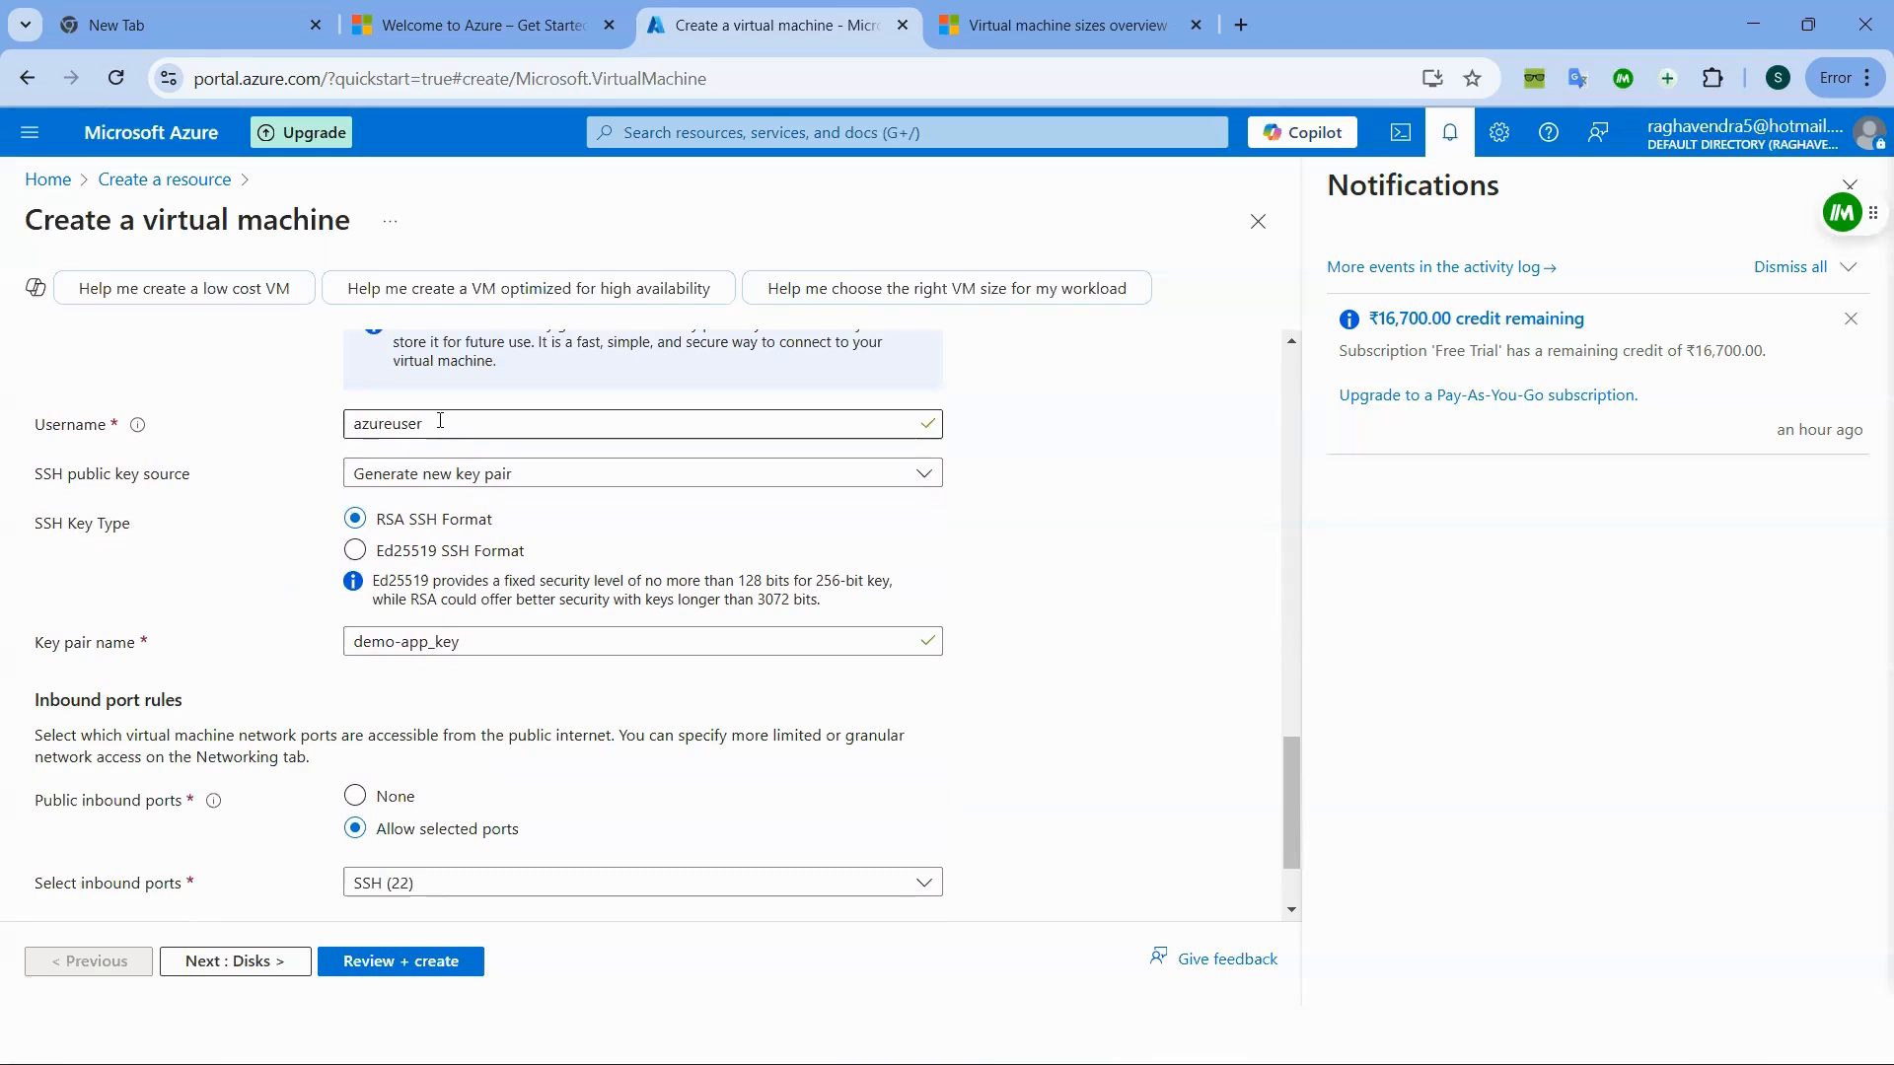
pyautogui.click(411, 477)
pyautogui.click(411, 477)
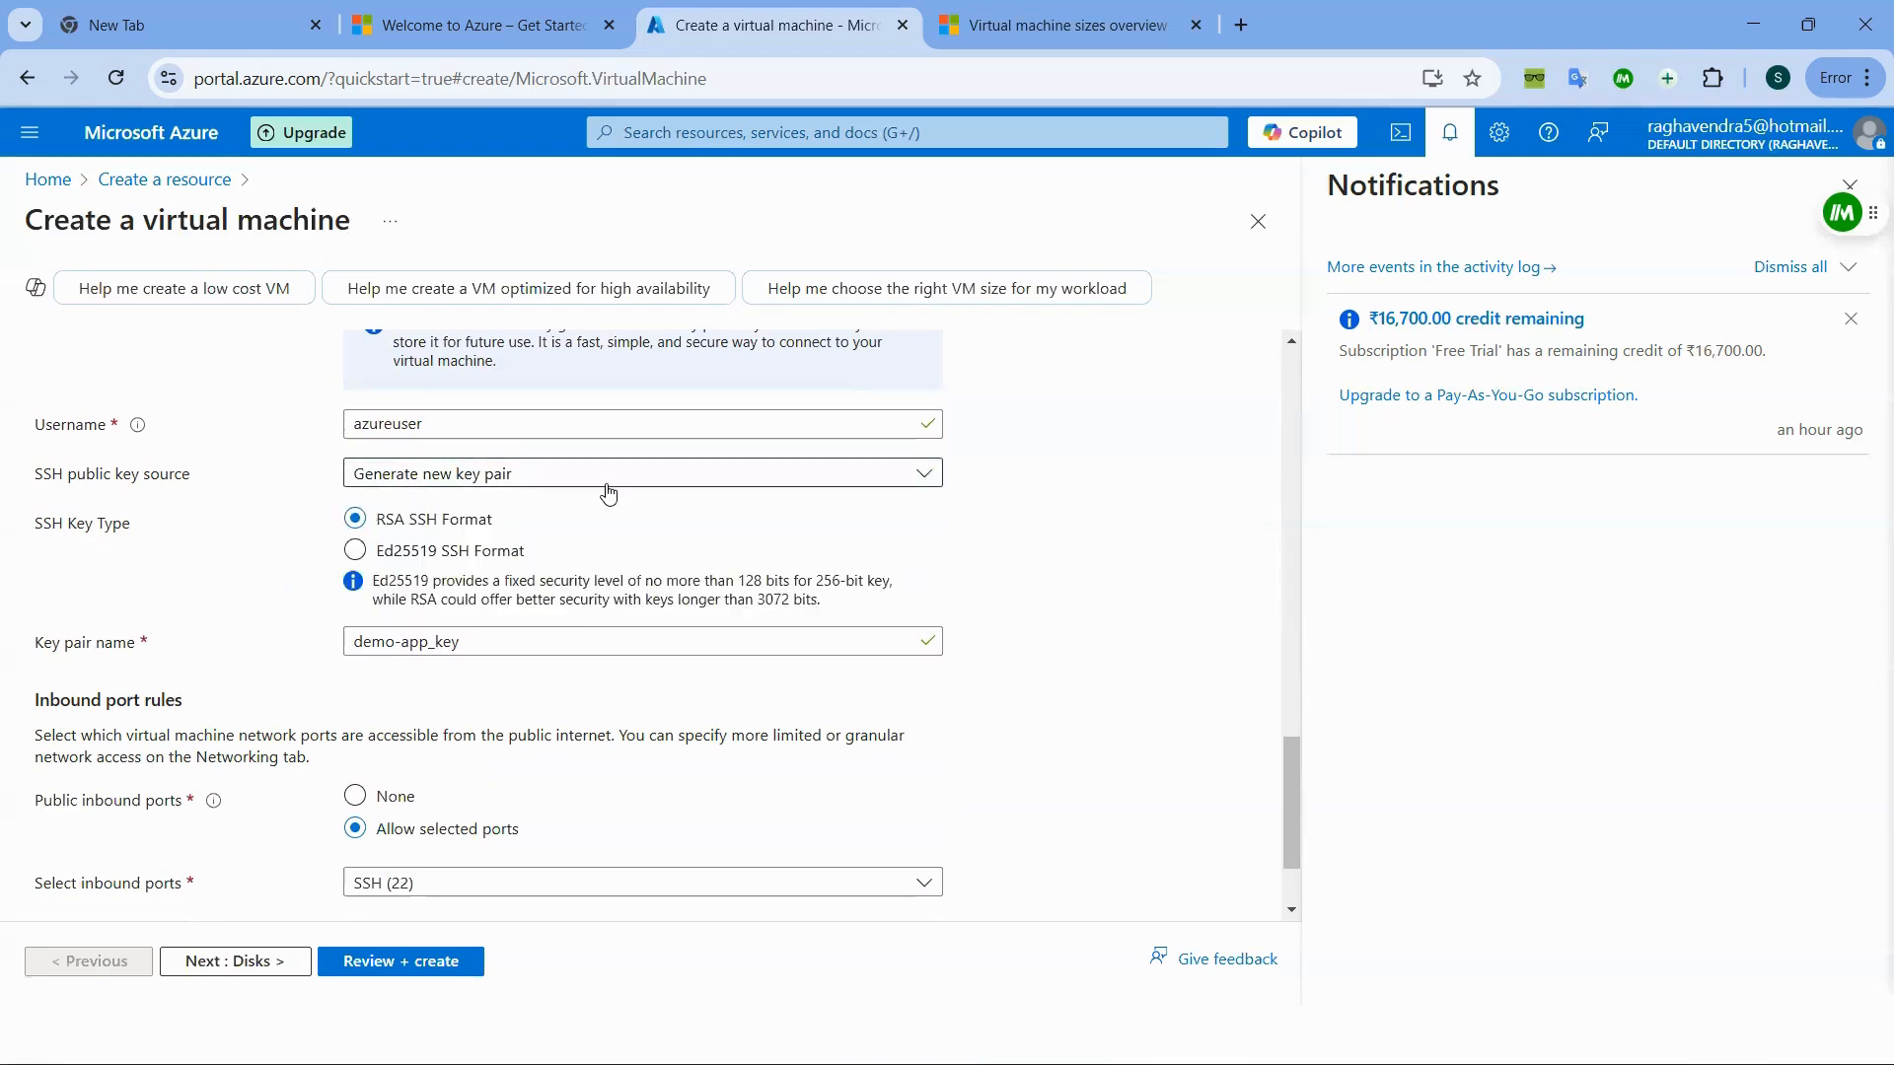
pyautogui.scroll(-2, 602, 496)
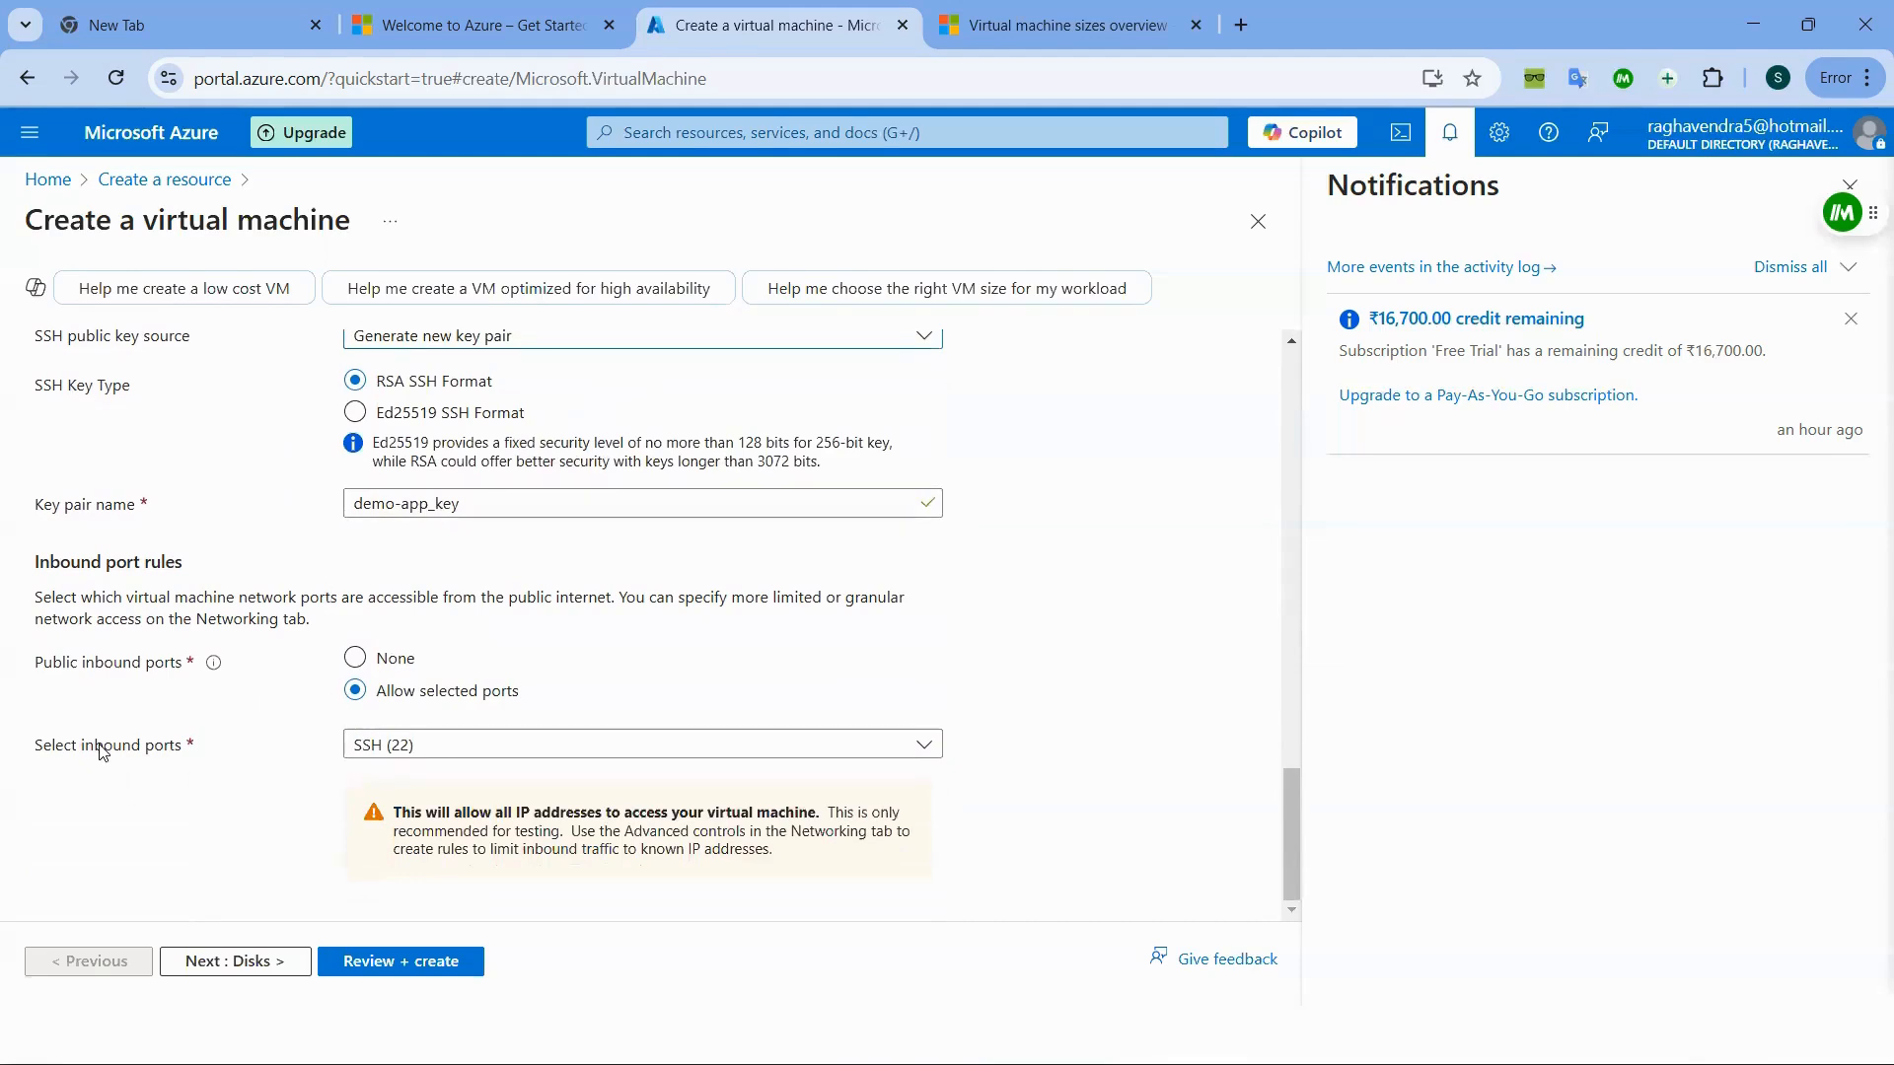
pyautogui.click(459, 745)
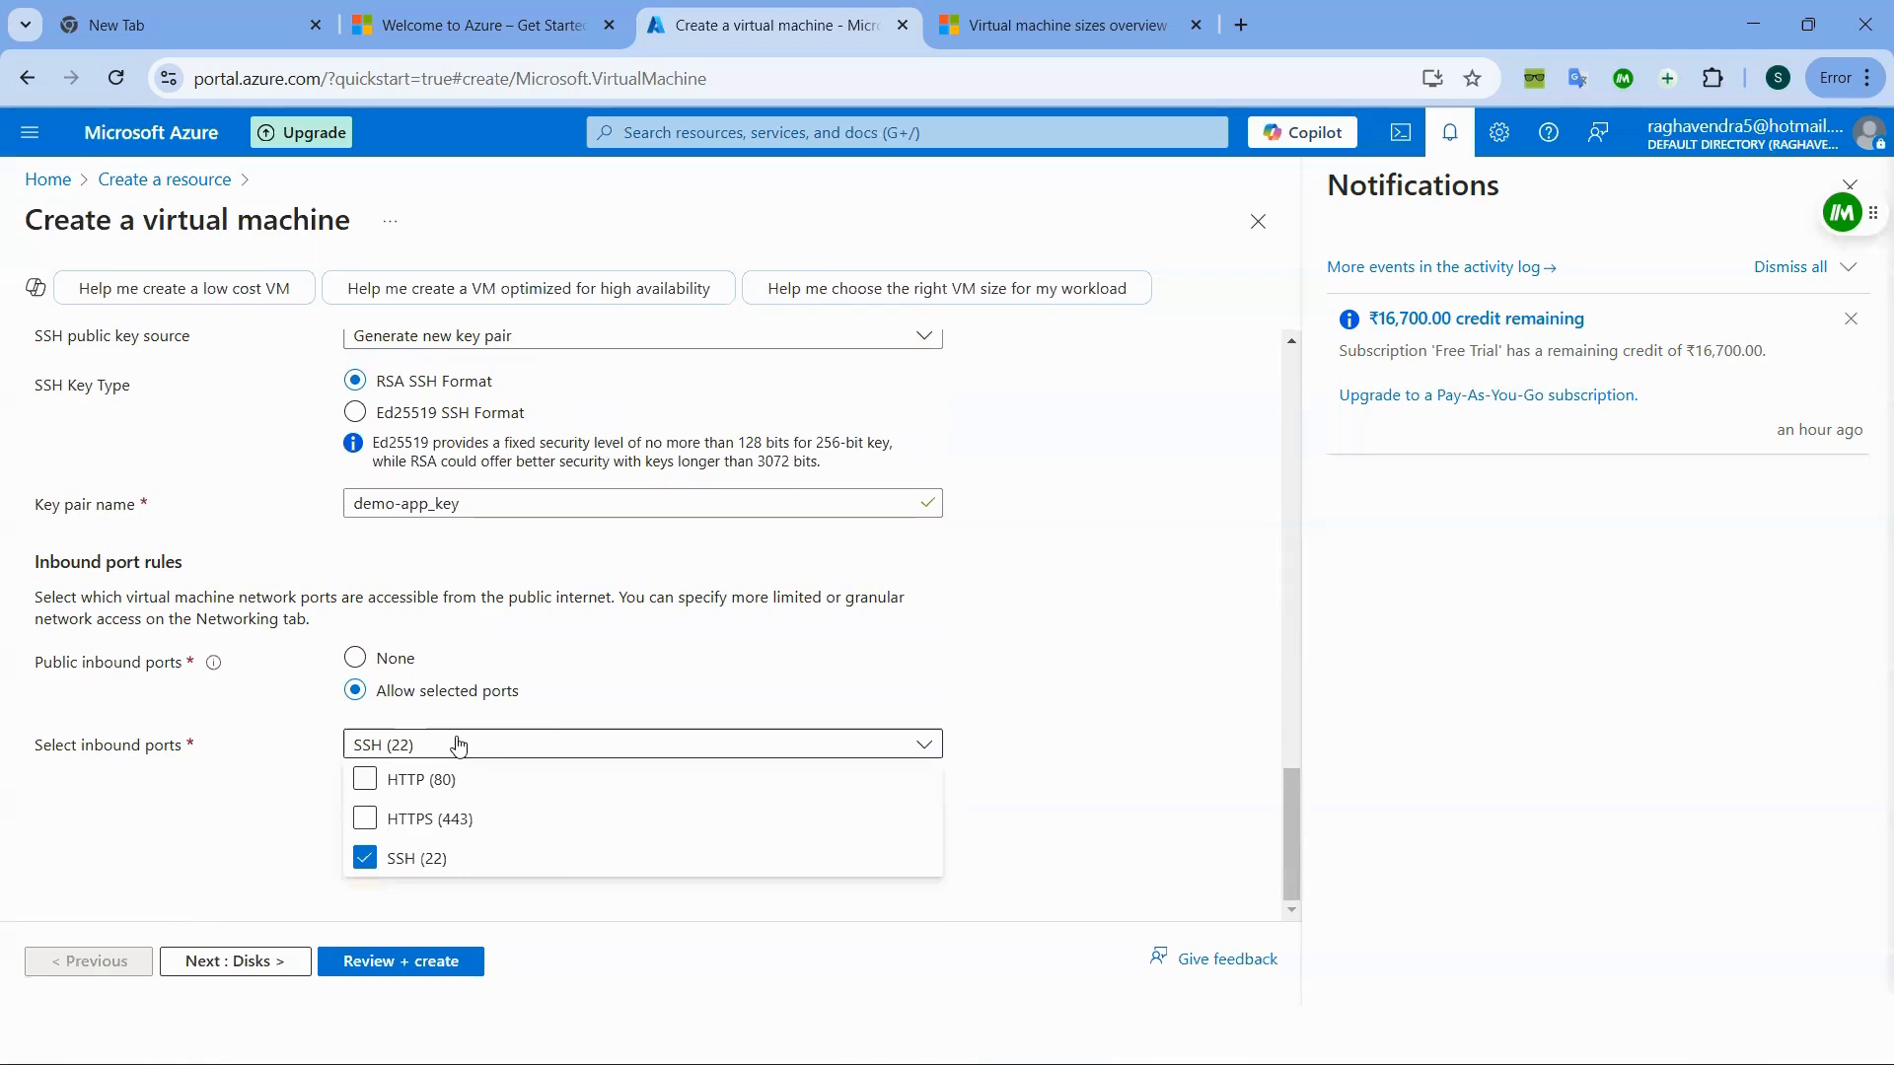
pyautogui.click(458, 744)
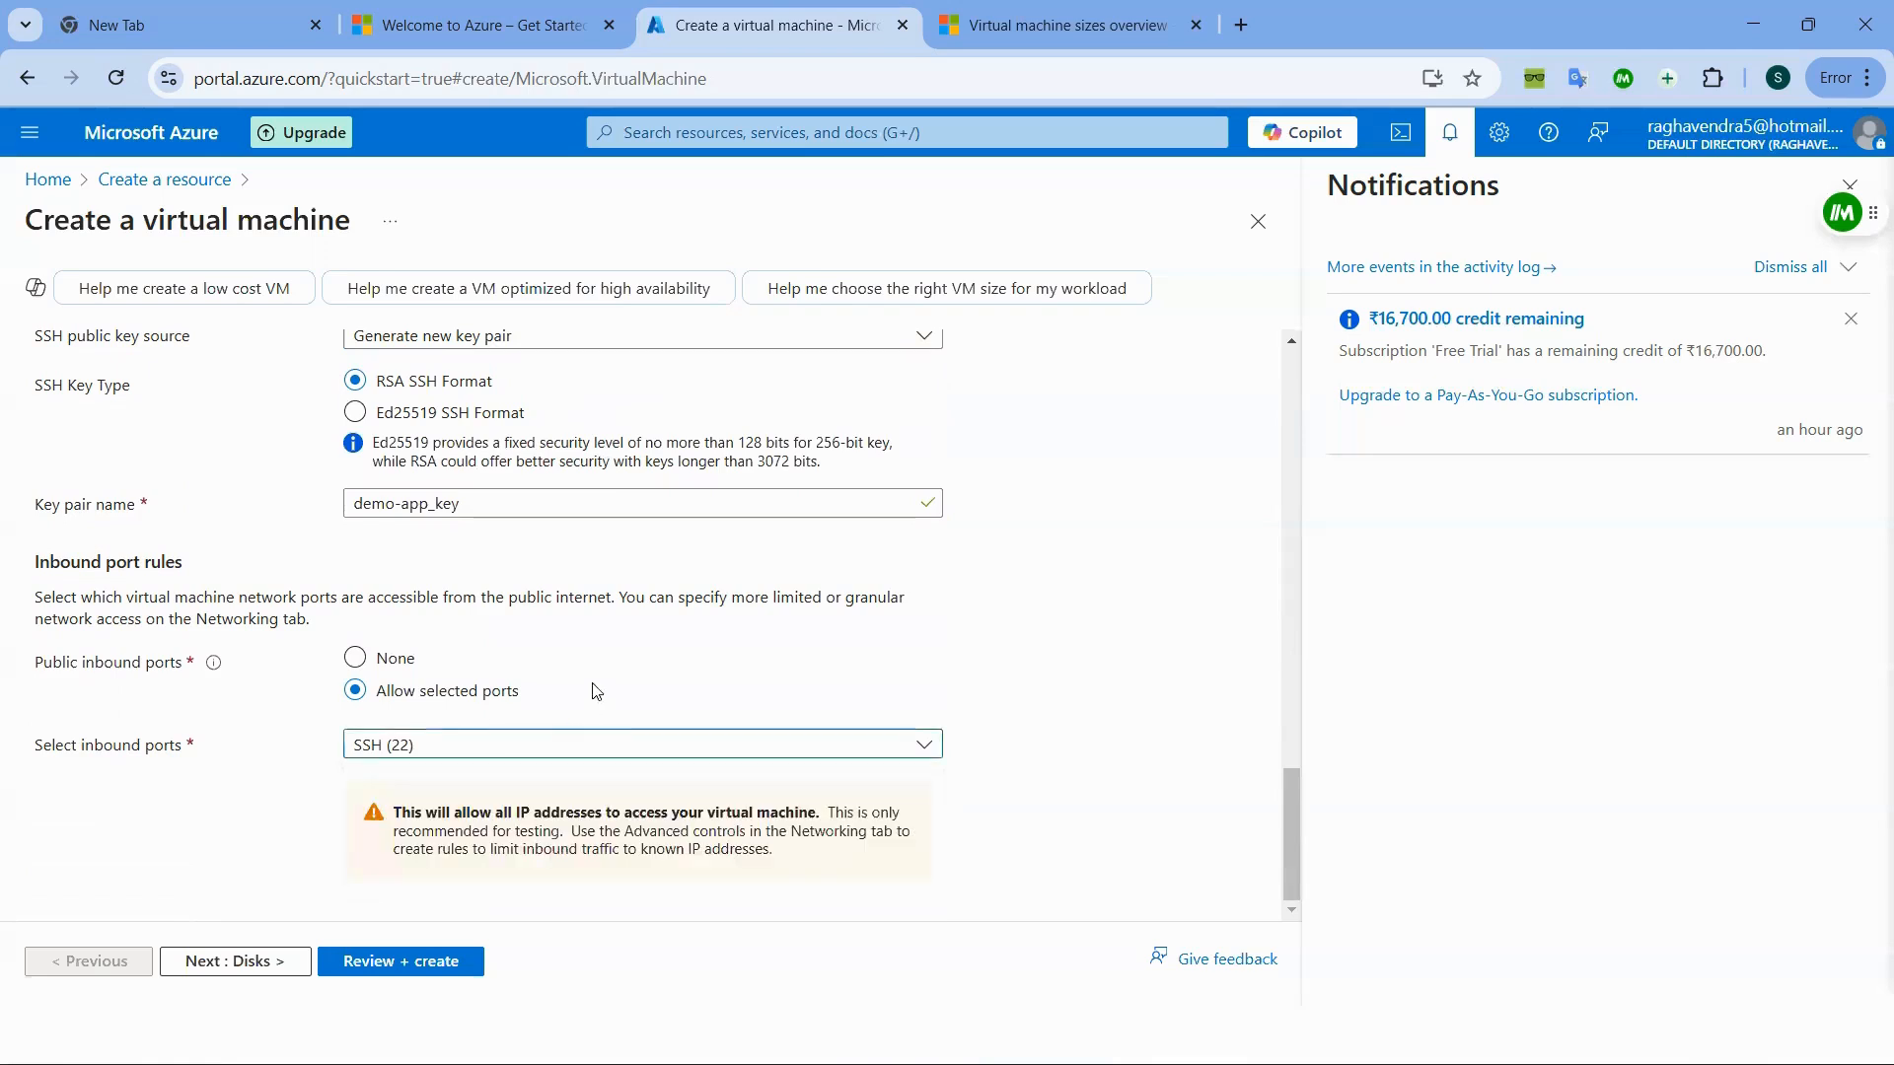
pyautogui.scroll(1, 445, 760)
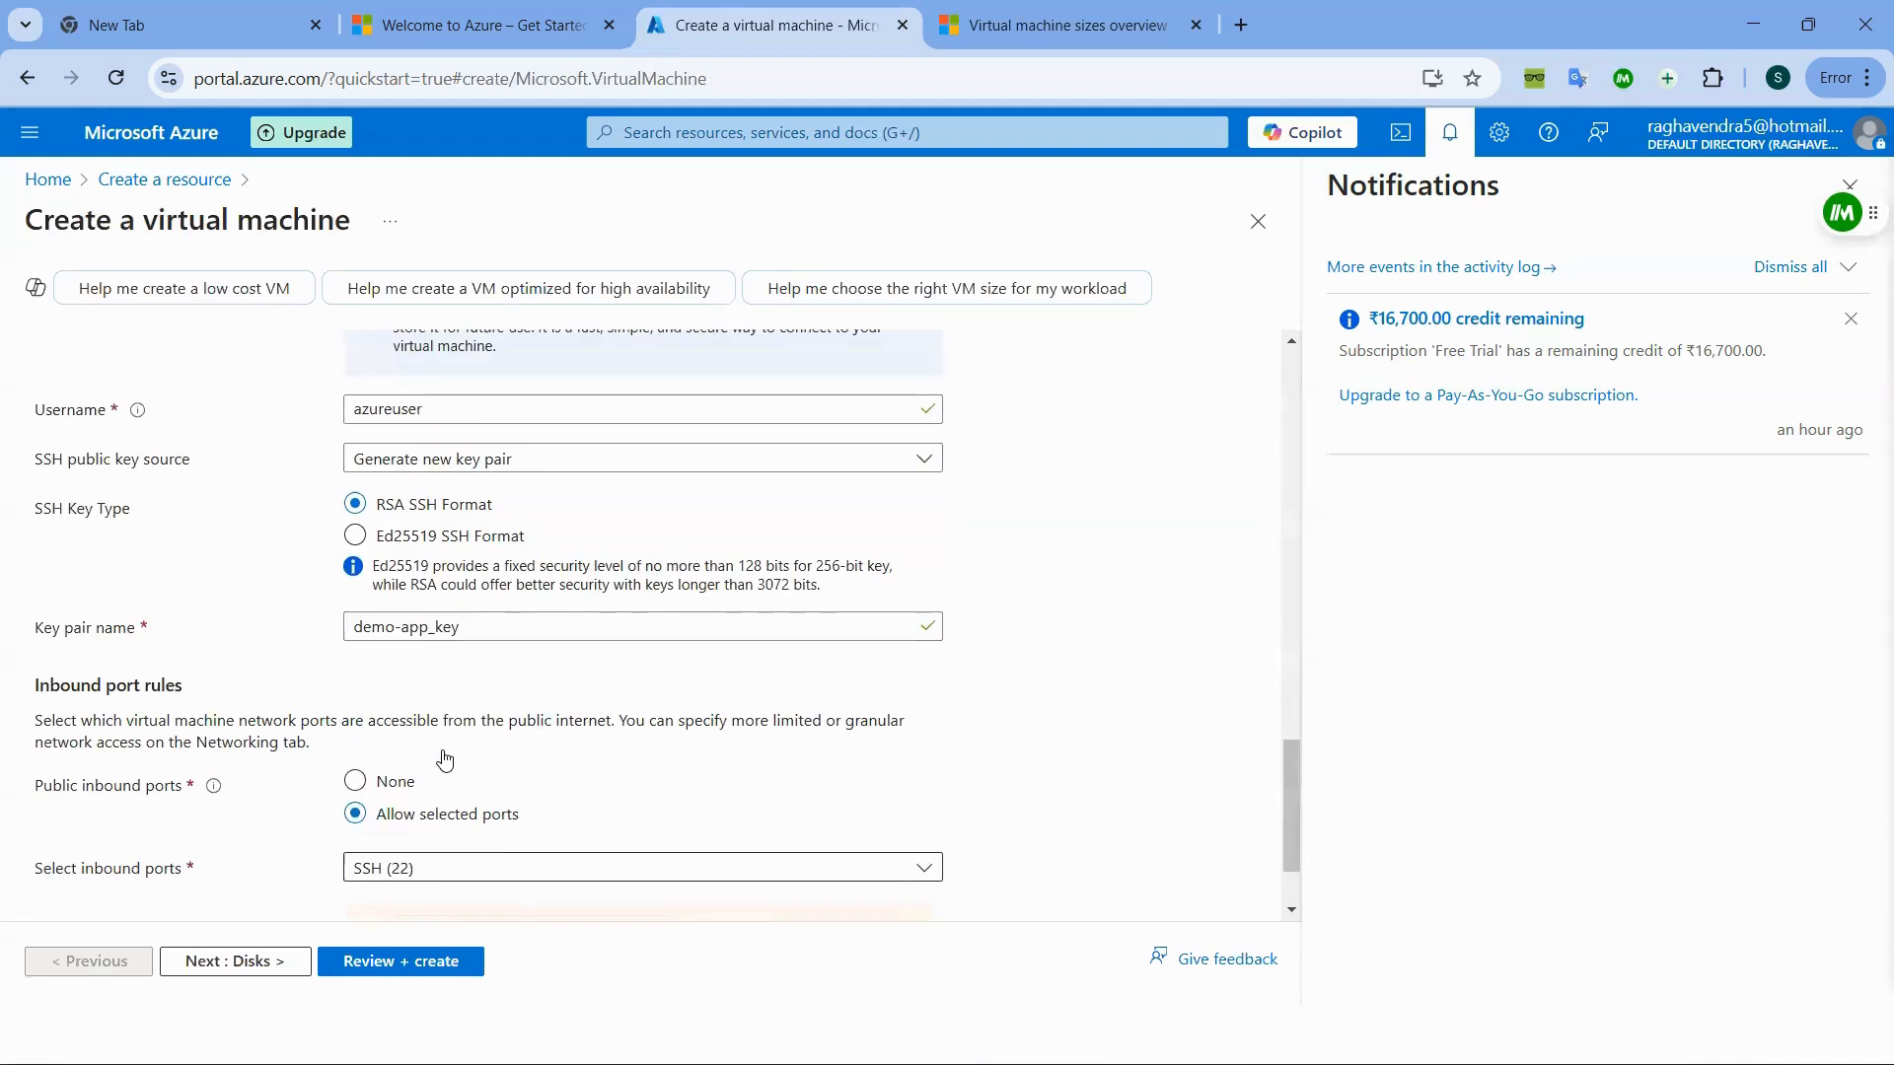
pyautogui.scroll(-1, 445, 759)
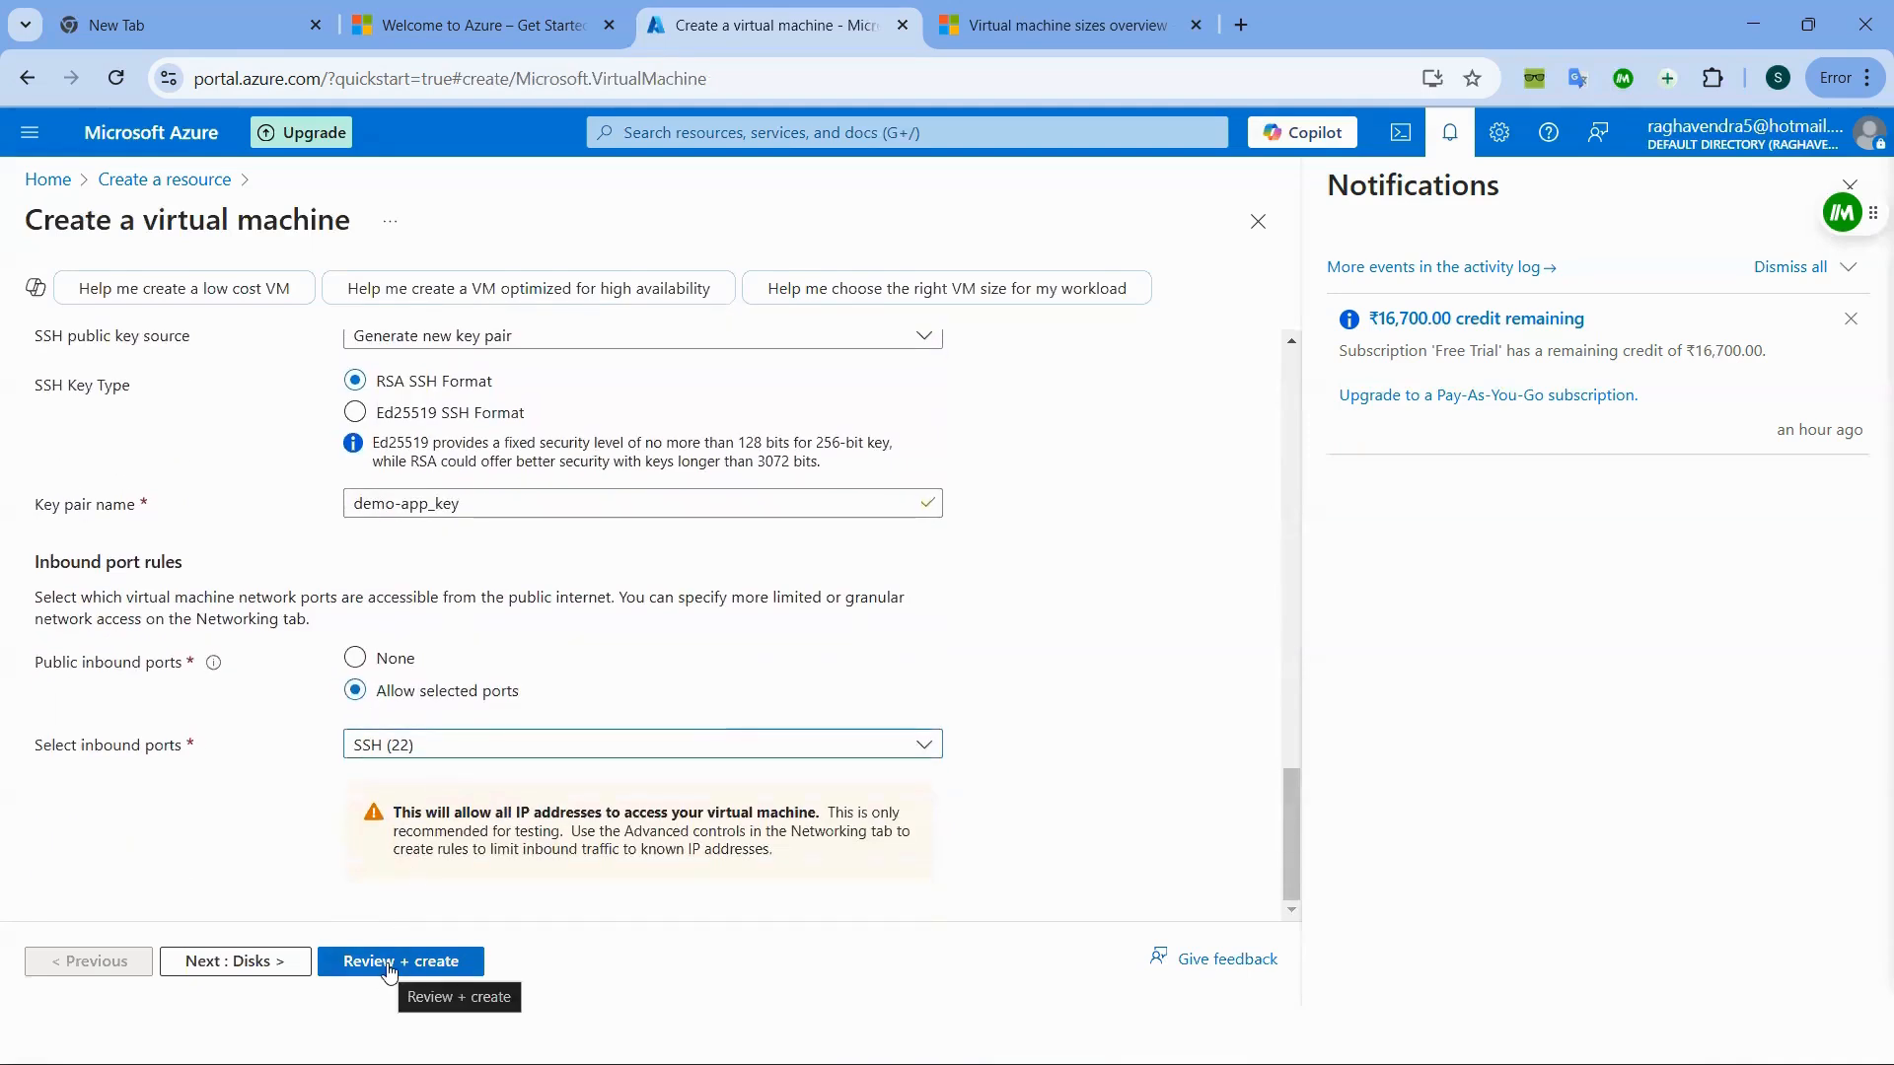
# - Run the final validation of the virtual machine configuration and review its price and terms
pyautogui.click(389, 972)
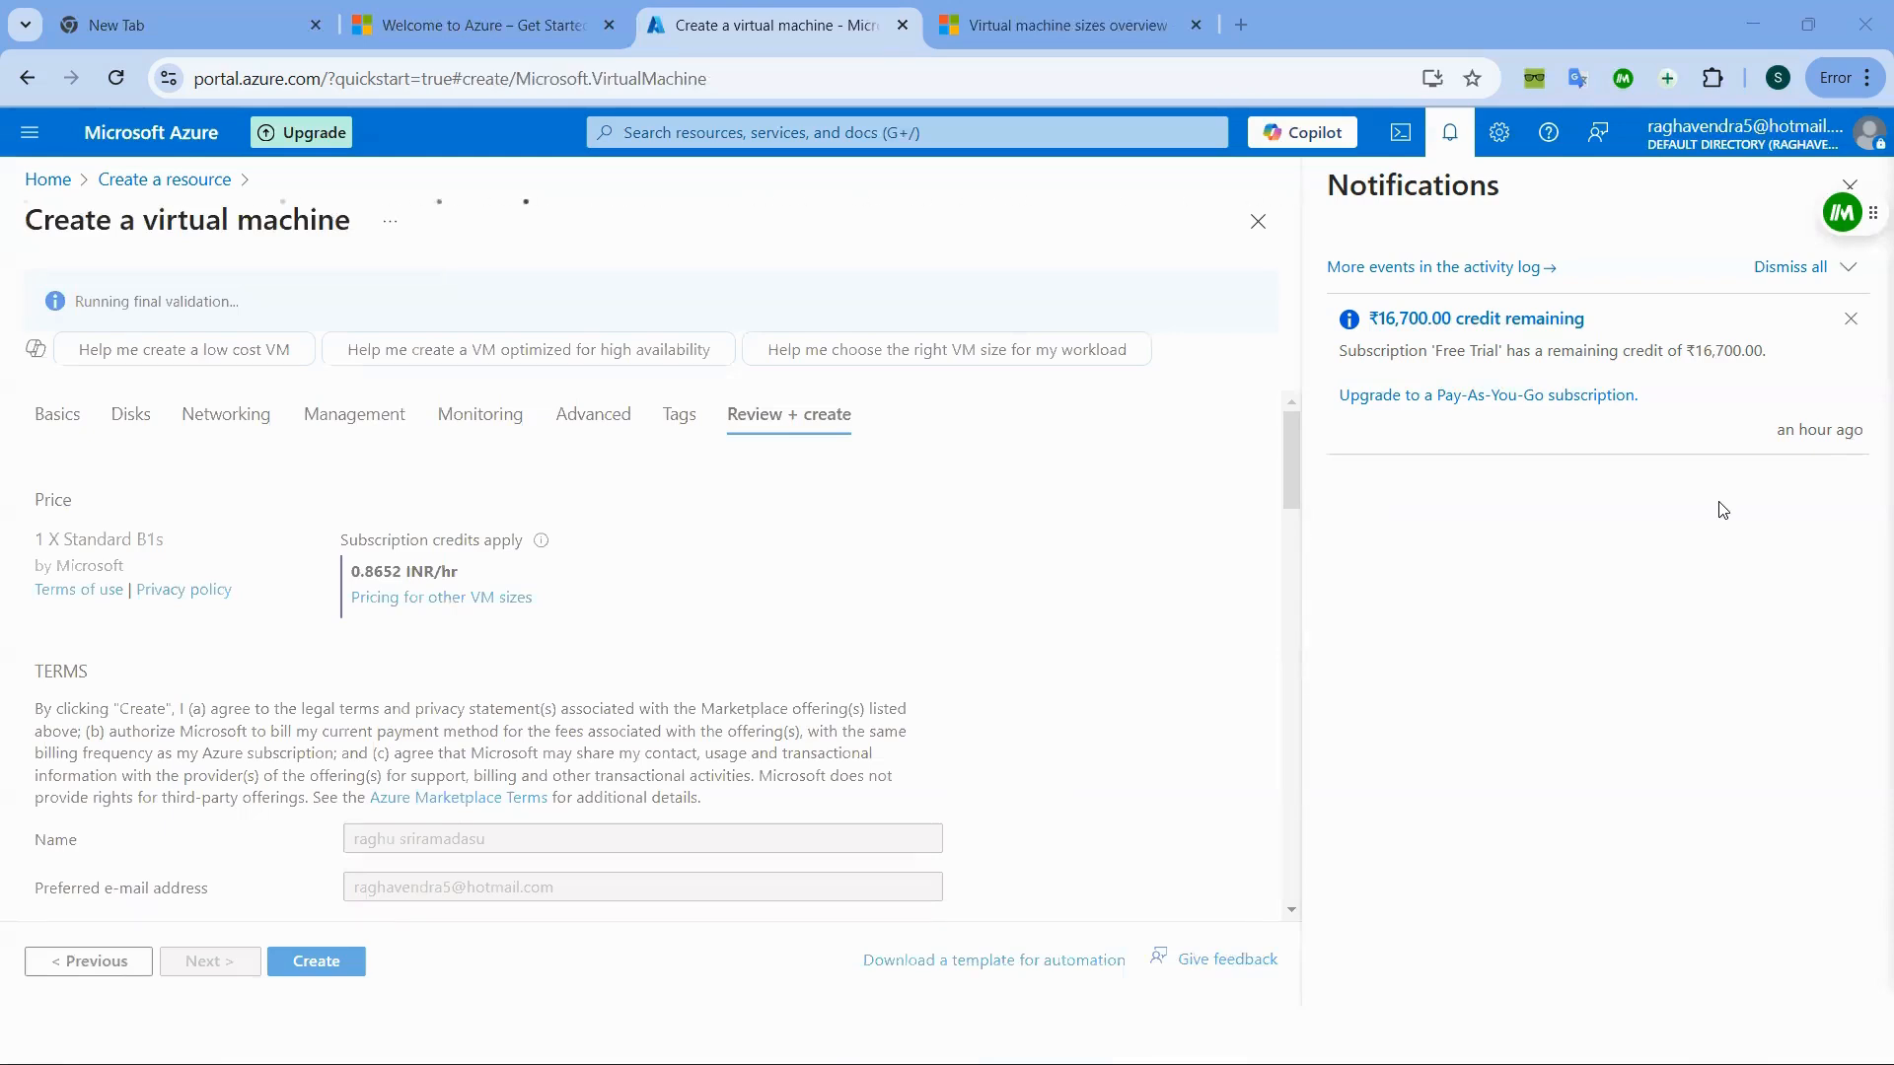
pyautogui.scroll(10, 533, 664)
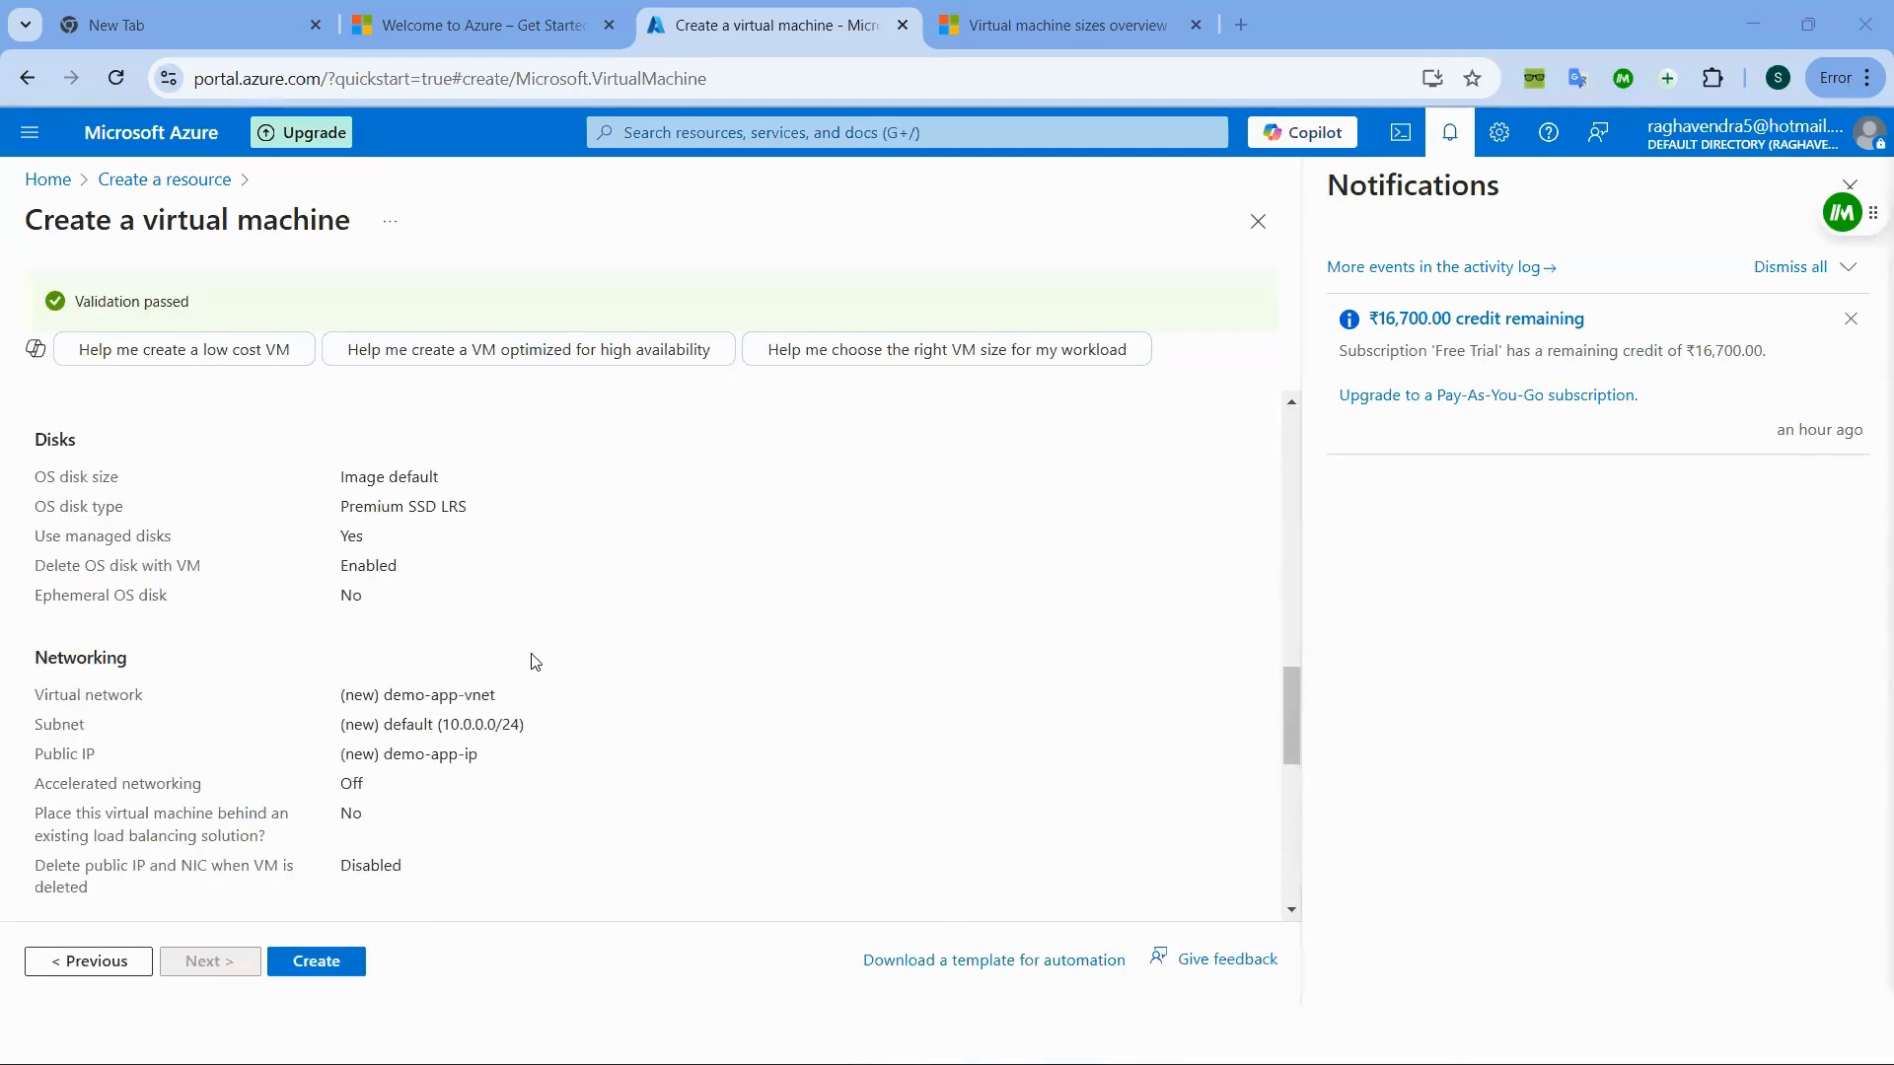
pyautogui.scroll(2, 533, 664)
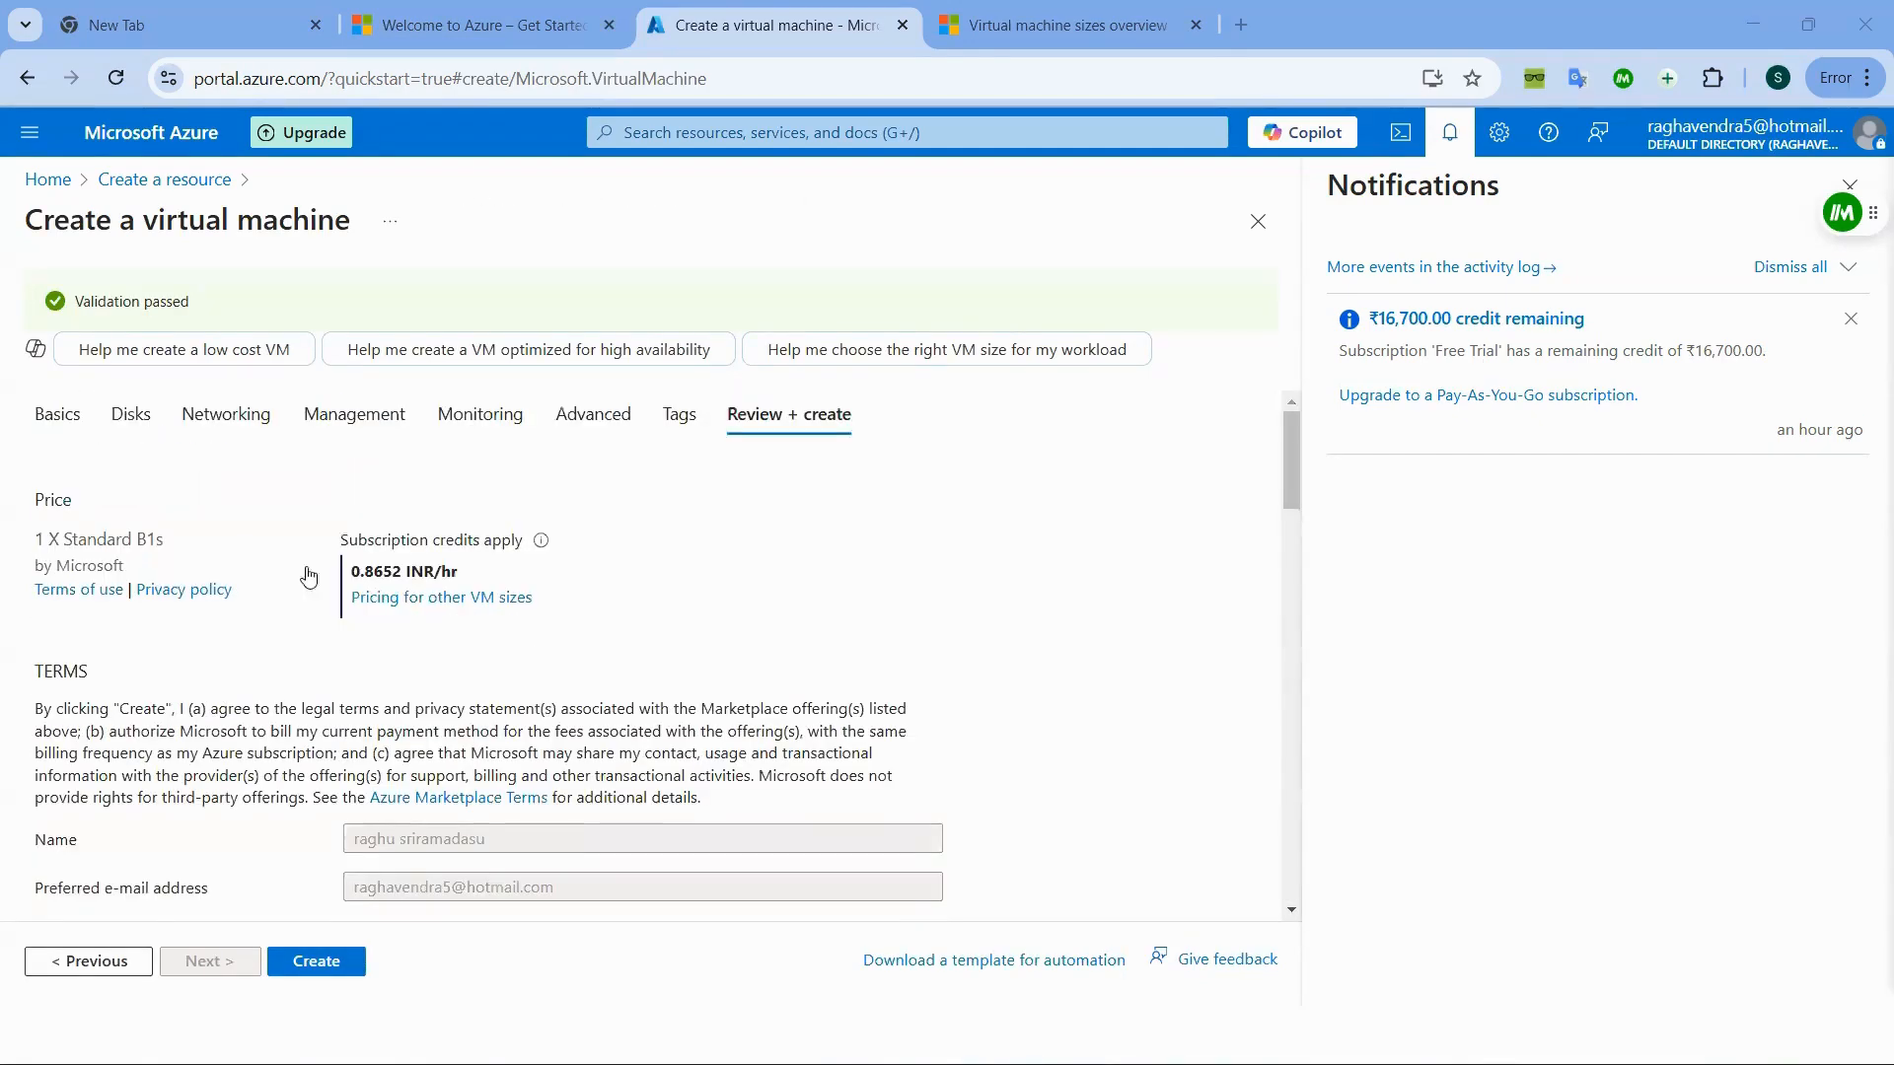
pyautogui.scroll(-8, 731, 477)
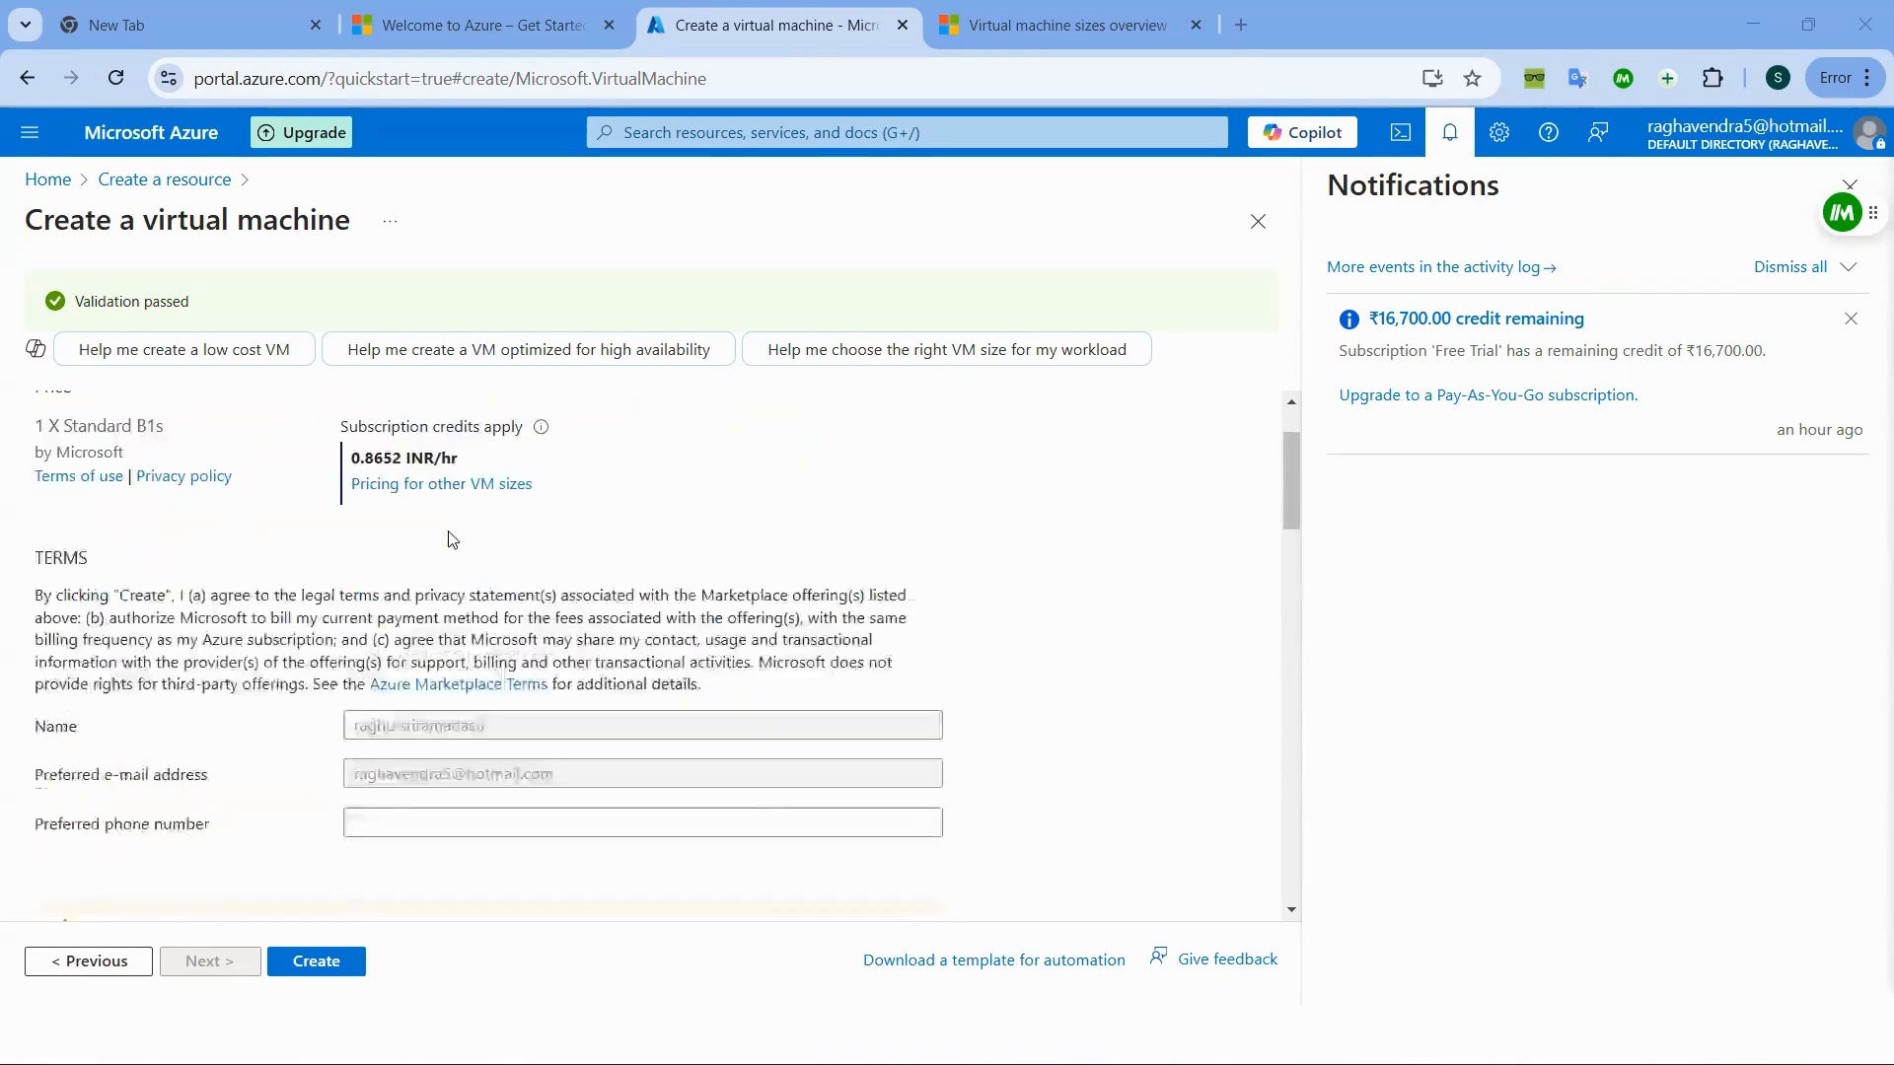
pyautogui.scroll(5, 392, 588)
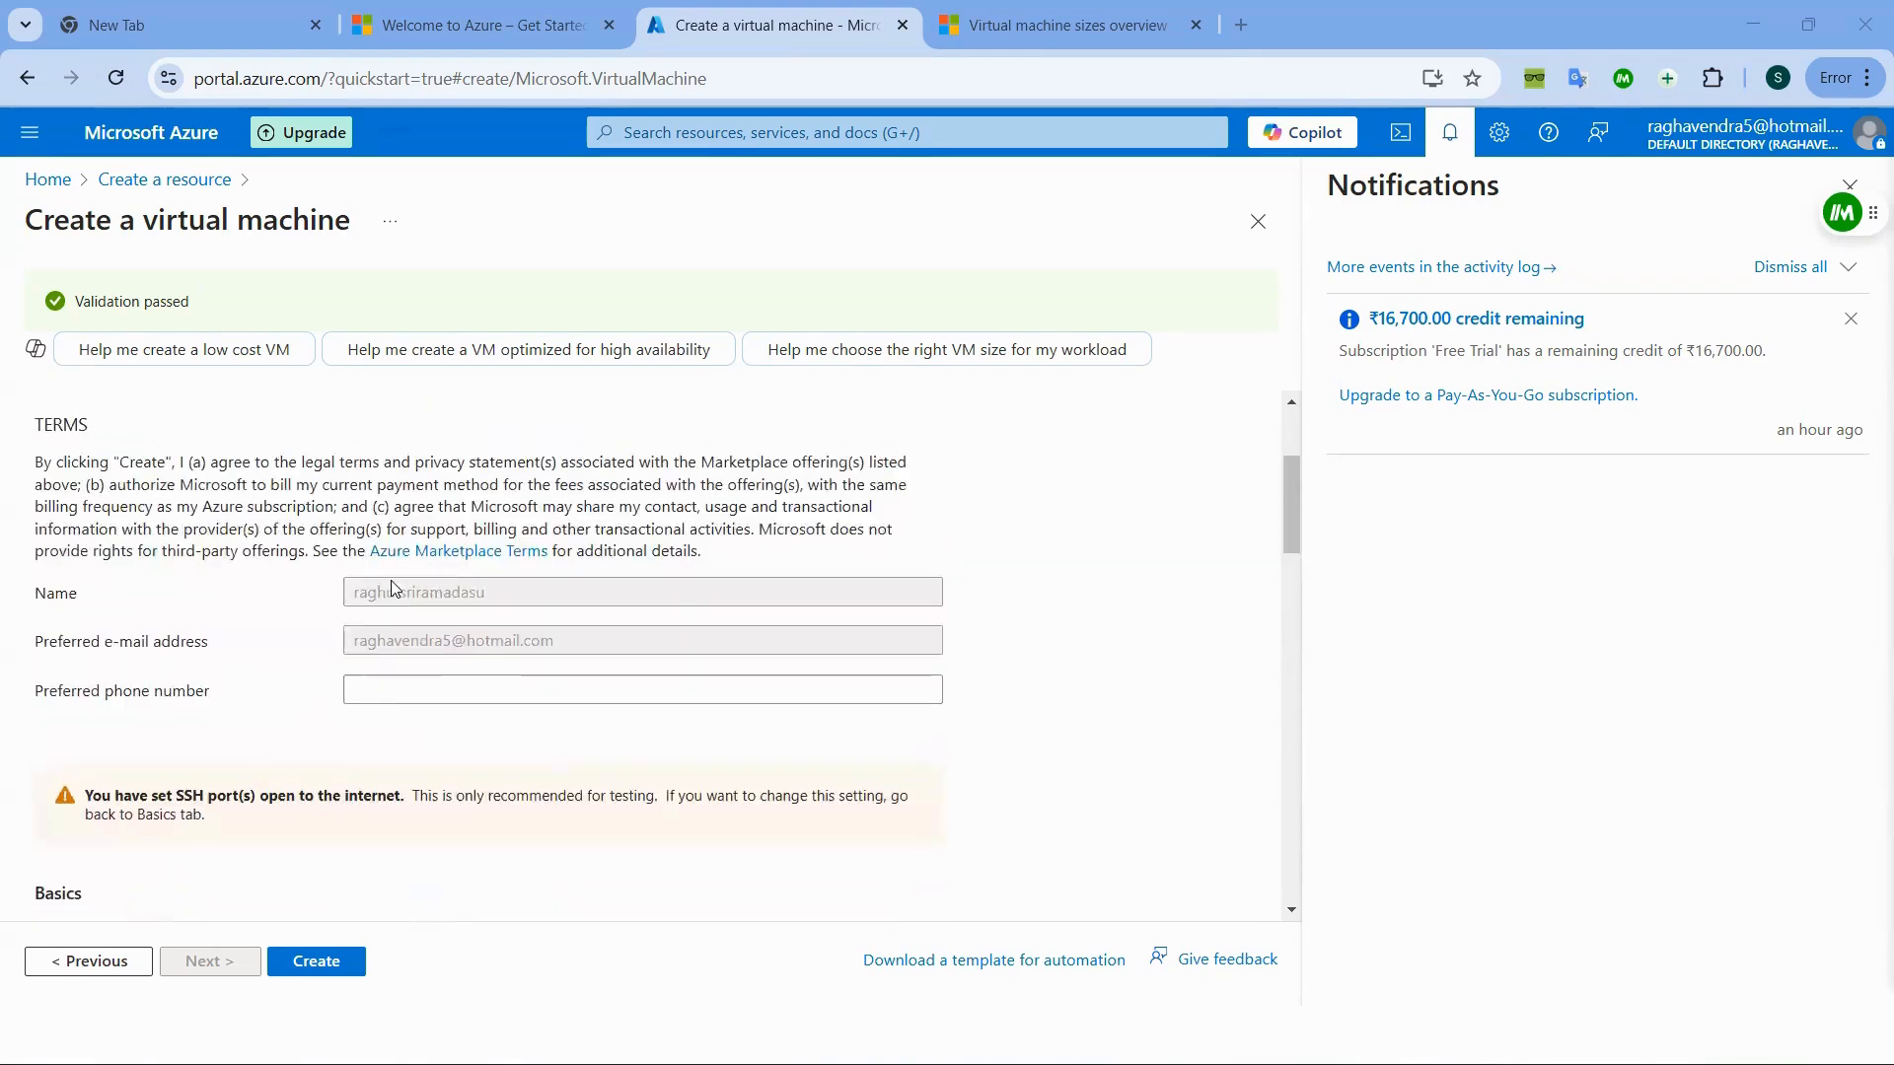
pyautogui.scroll(-5, 383, 601)
pyautogui.scroll(1, 51, 526)
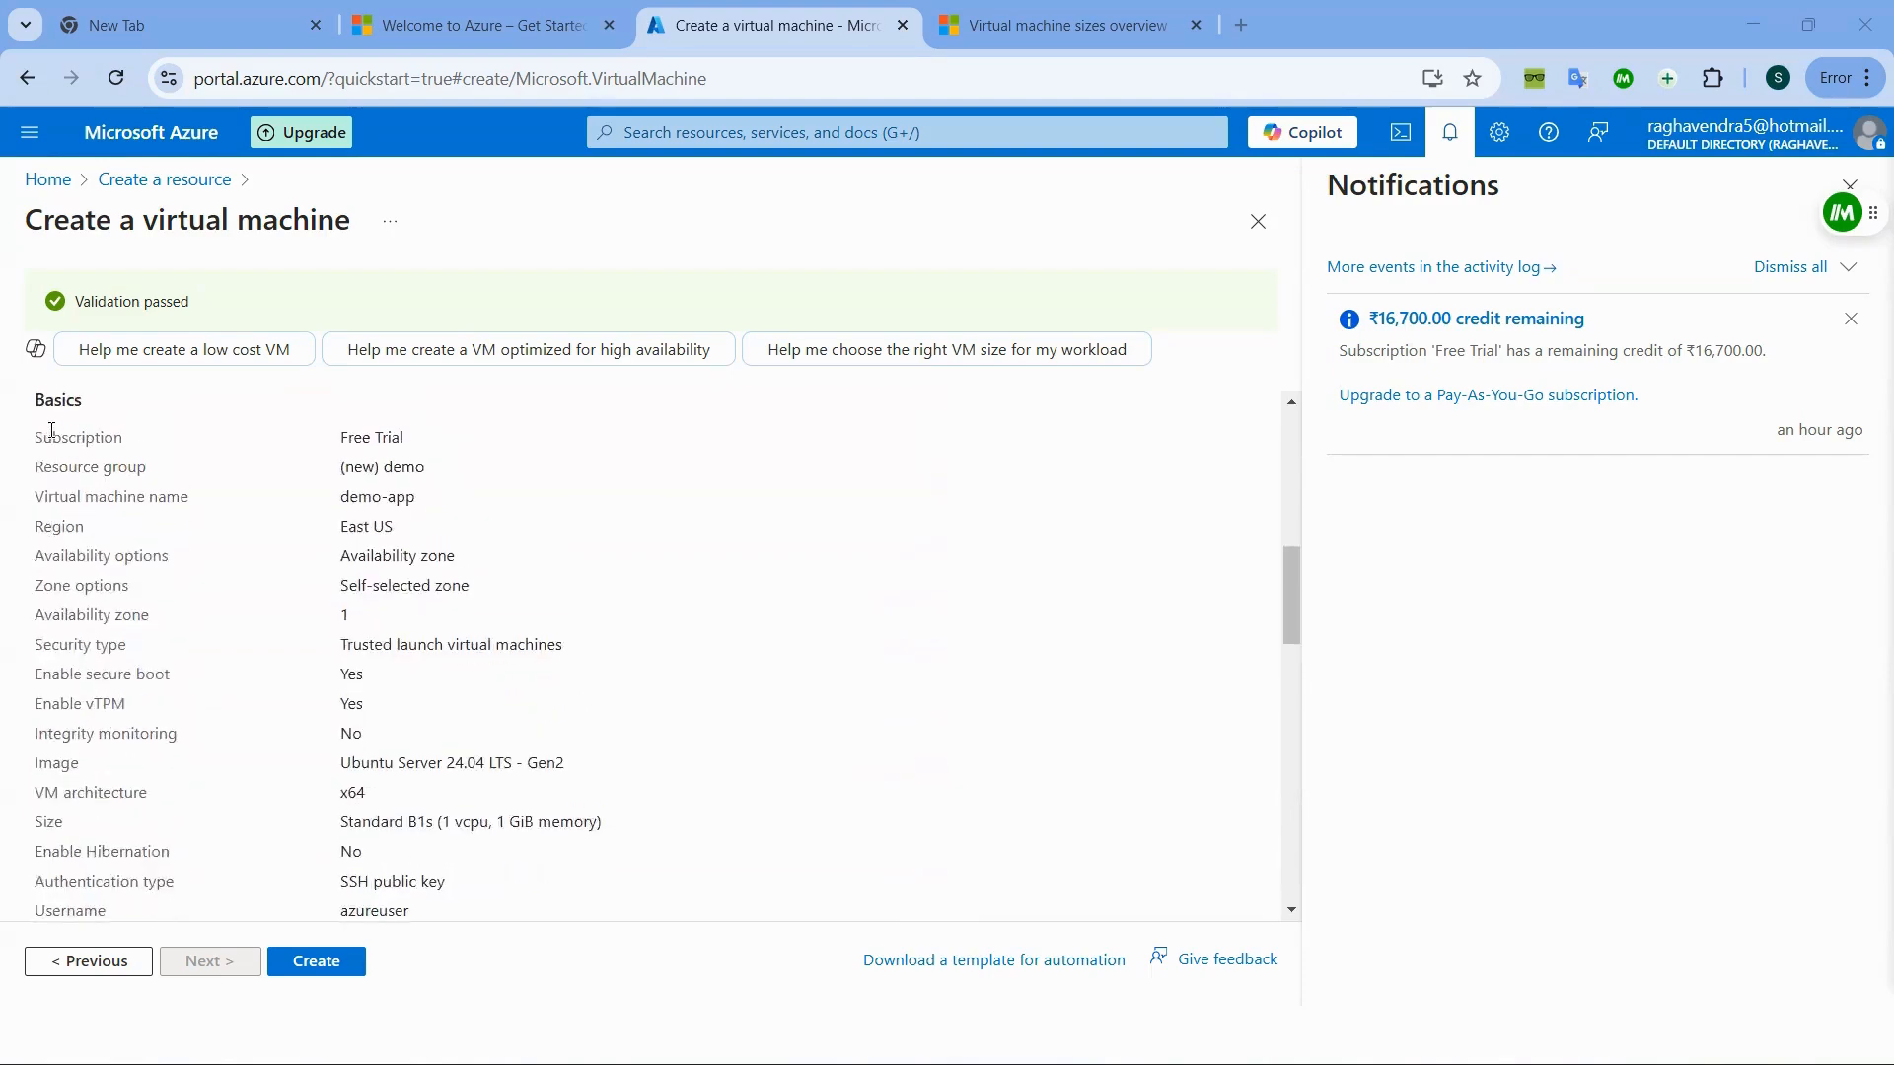
# - Check the configuration summary from the subscription and resource group through the disks, networking, monitoring and advanced settings
pyautogui.moveTo(33, 443); pyautogui.dragTo(443, 451)
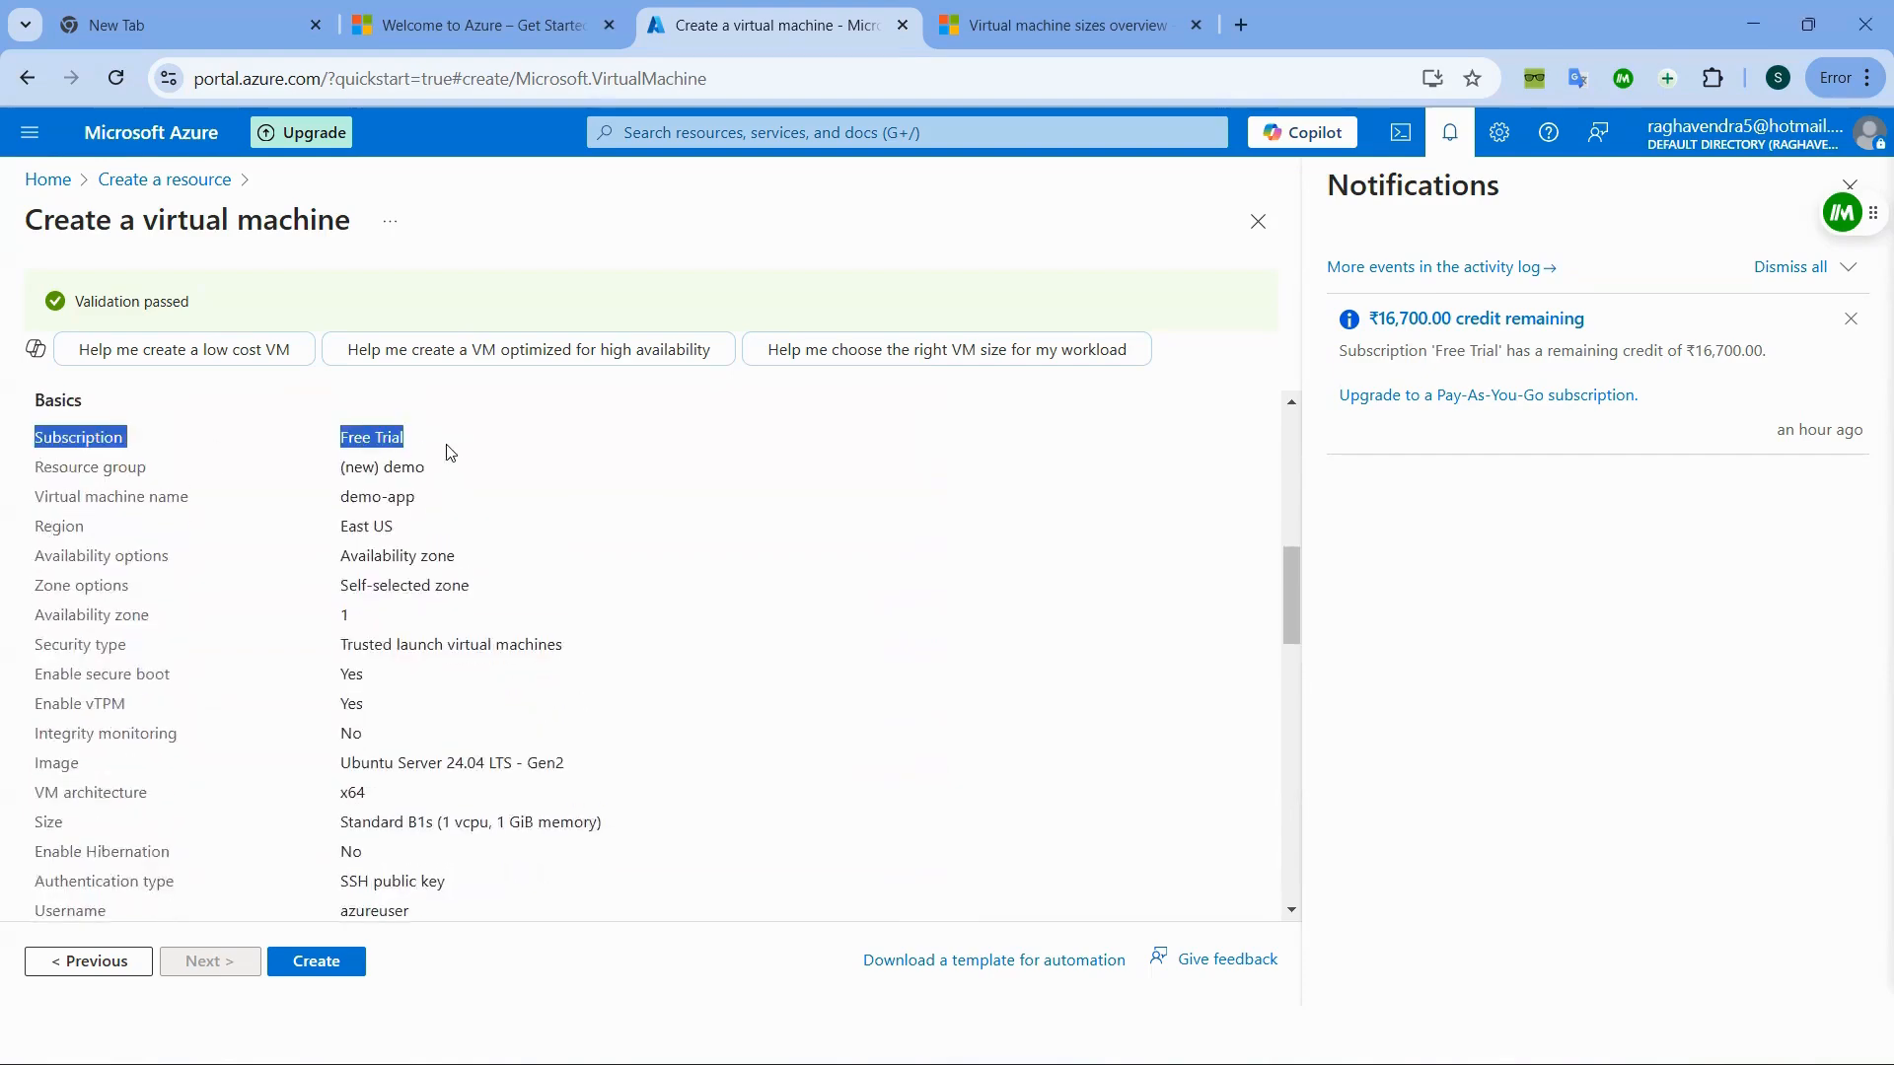
pyautogui.tripleClick(220, 466)
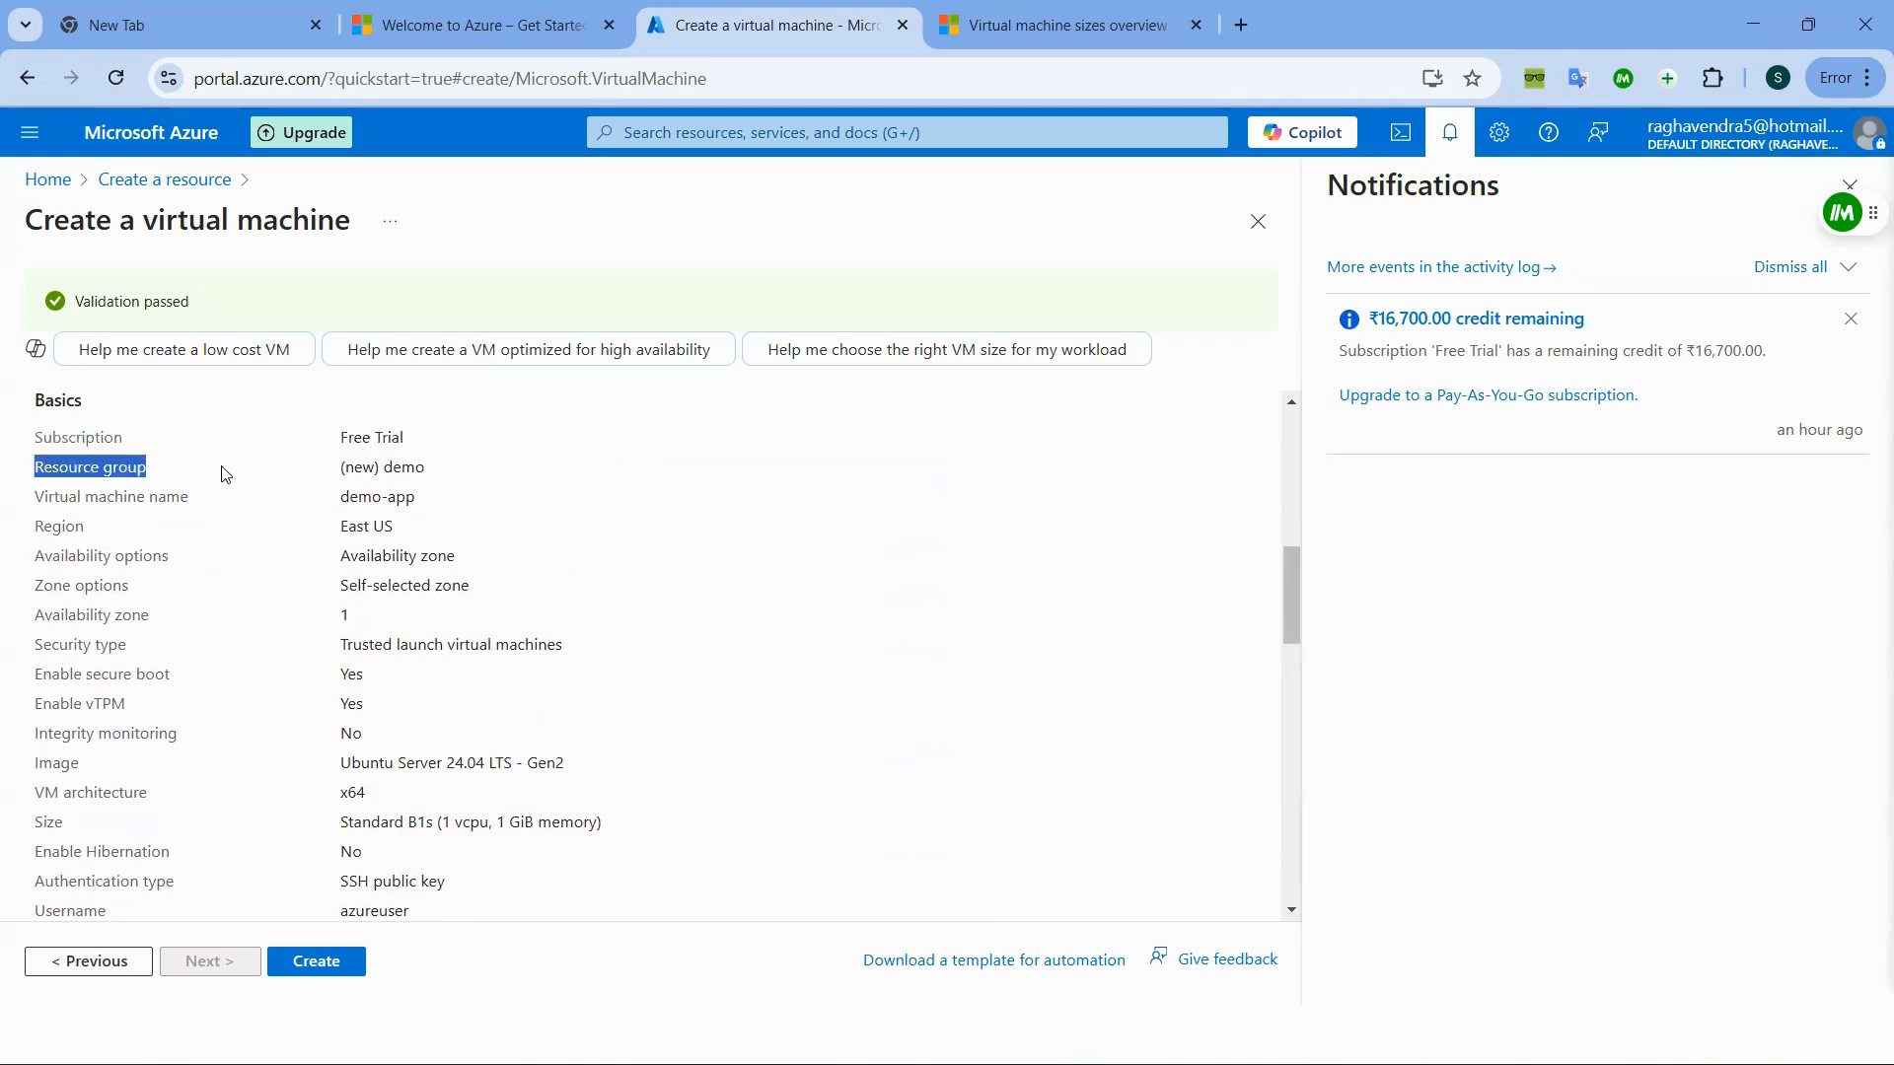
pyautogui.tripleClick(417, 466)
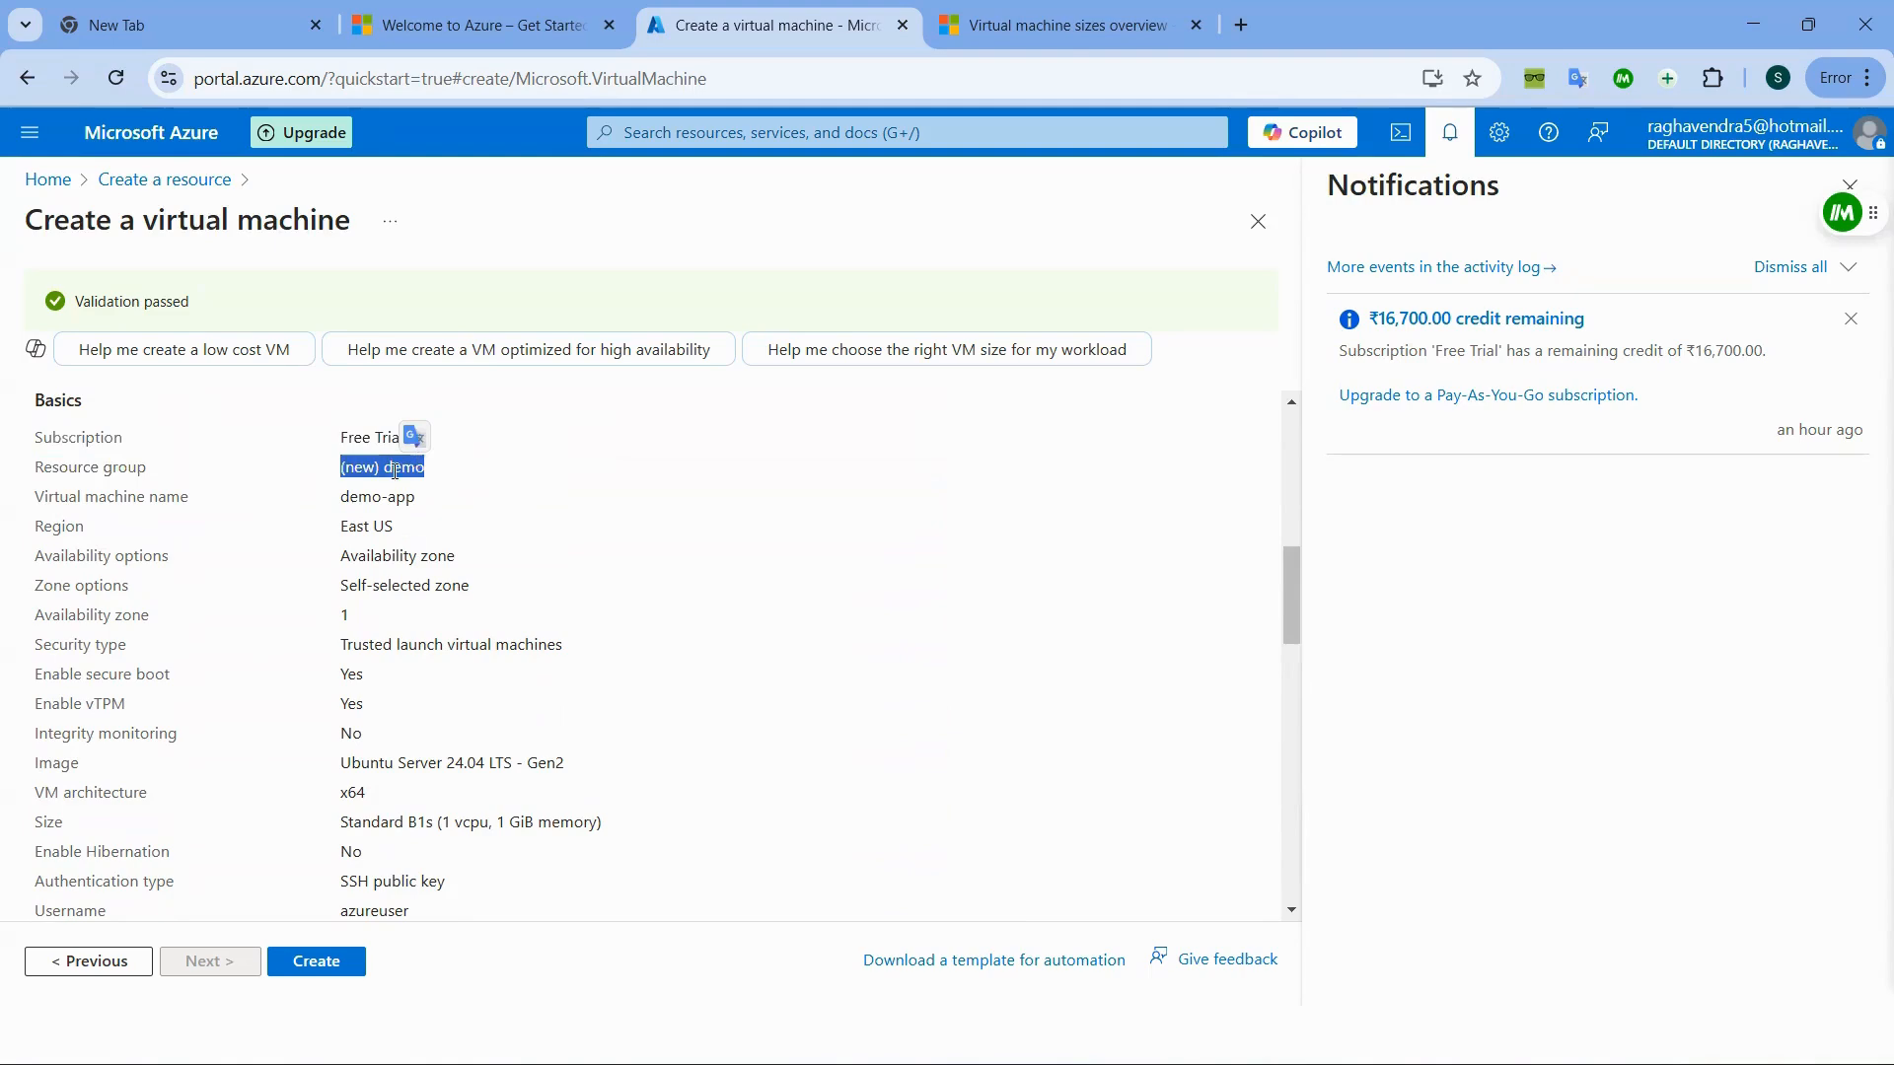
pyautogui.scroll(-3, 385, 490)
pyautogui.scroll(3, 365, 592)
pyautogui.scroll(-5, 347, 667)
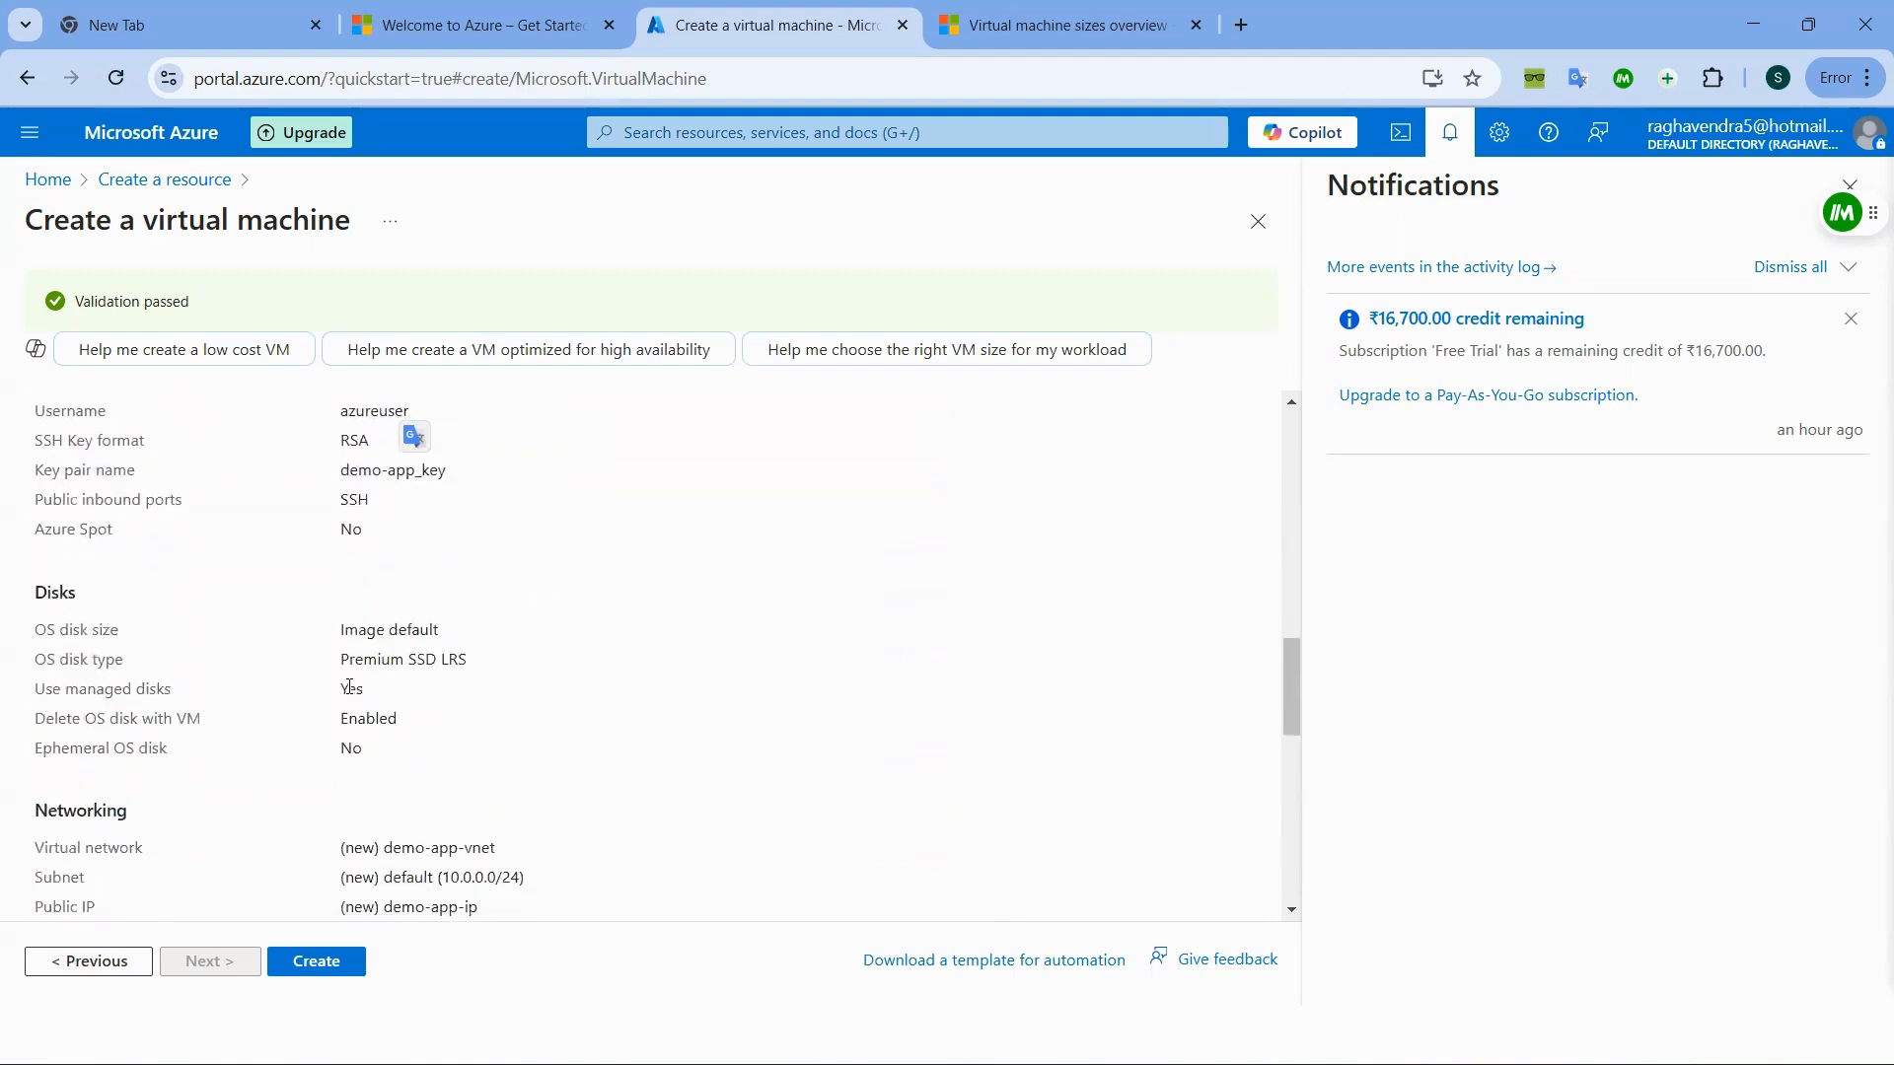
pyautogui.scroll(3, 349, 688)
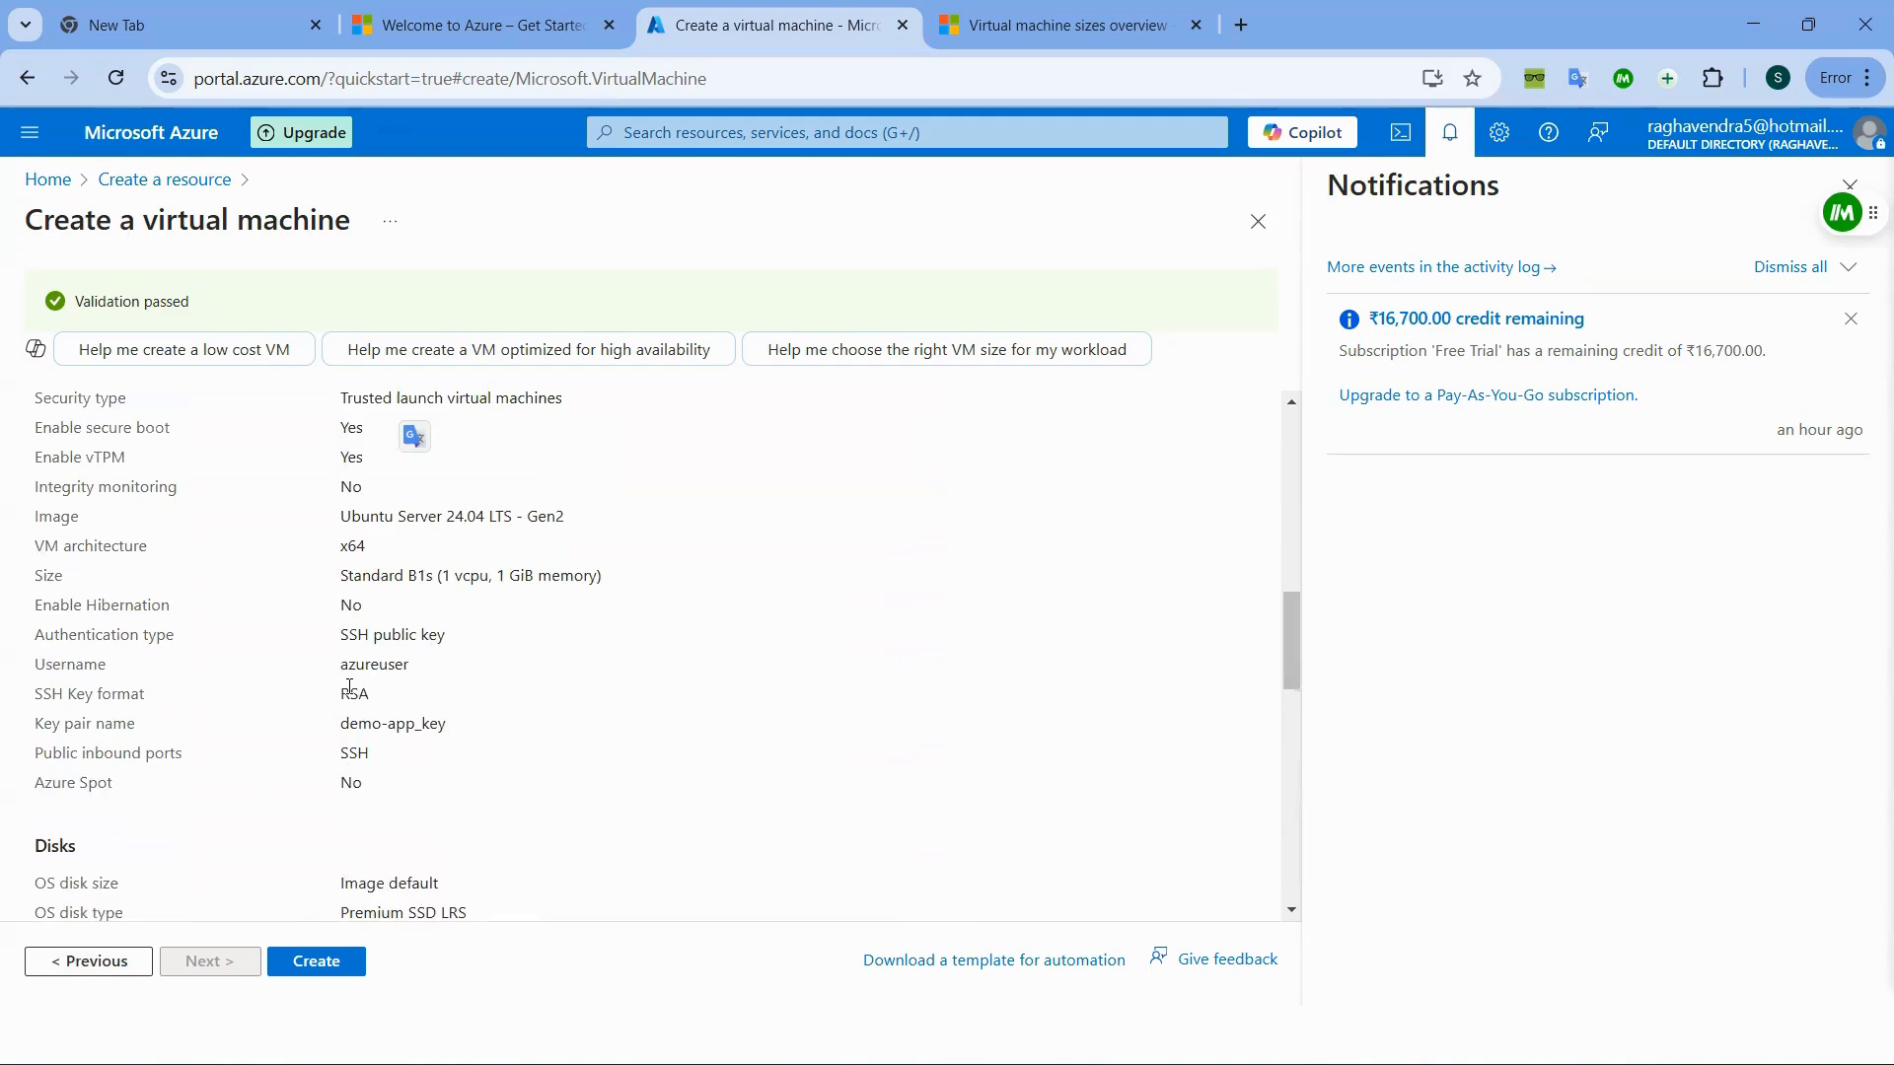
pyautogui.scroll(-15, 349, 687)
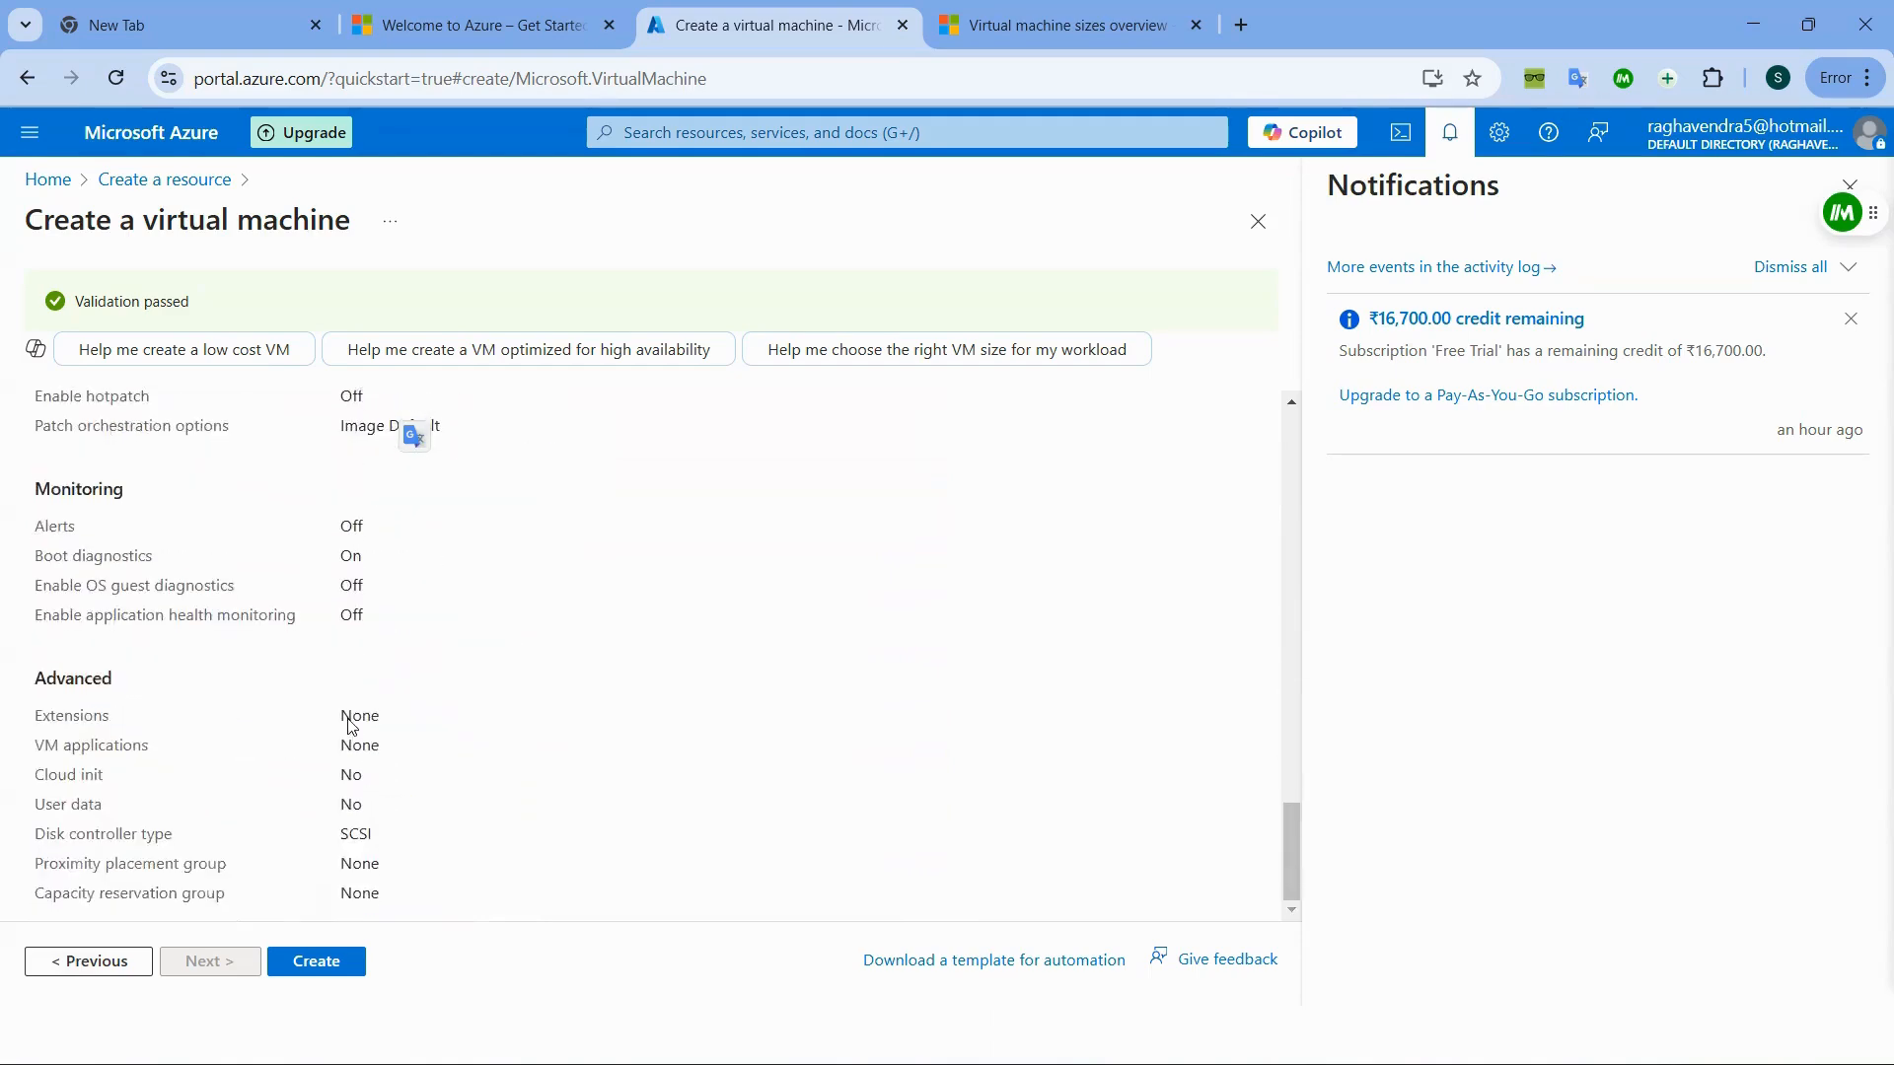
# - Create the virtual machine with a newly generated SSH key pair and download its private key file
pyautogui.click(318, 963)
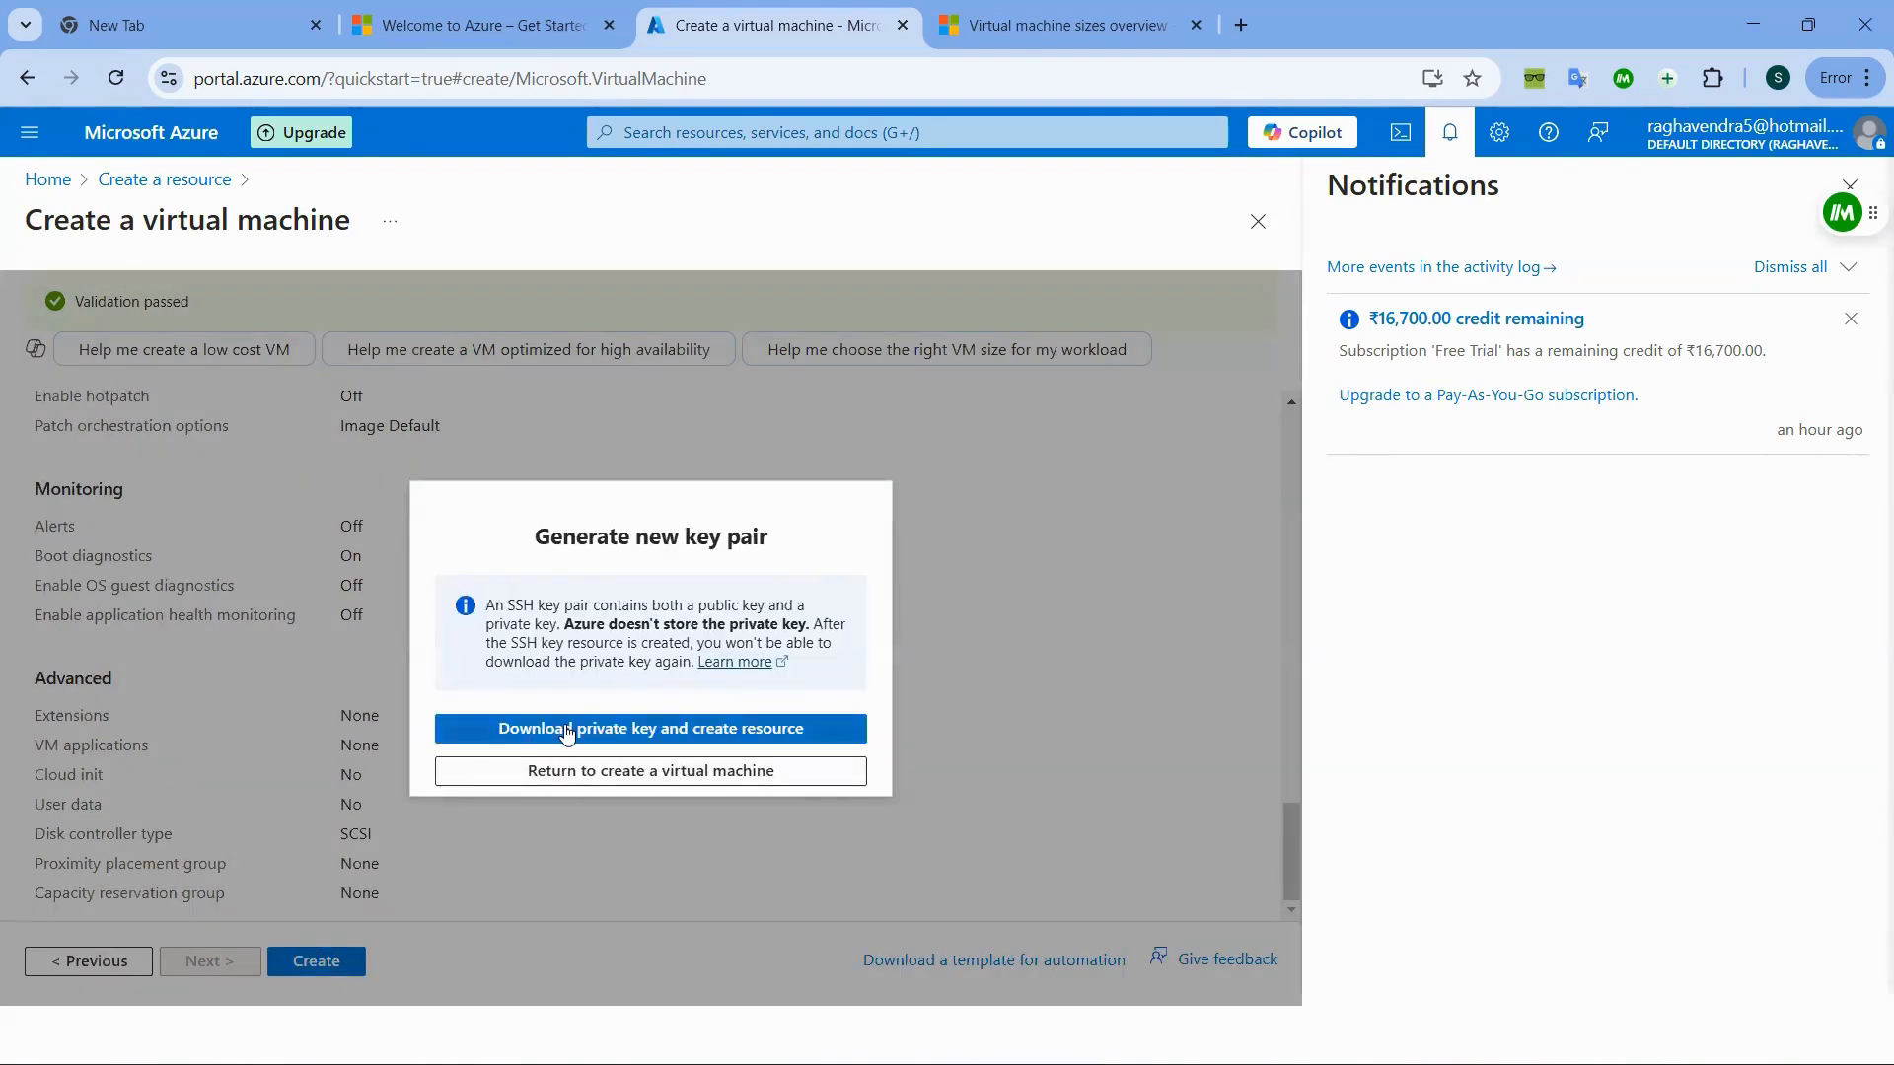
pyautogui.click(566, 730)
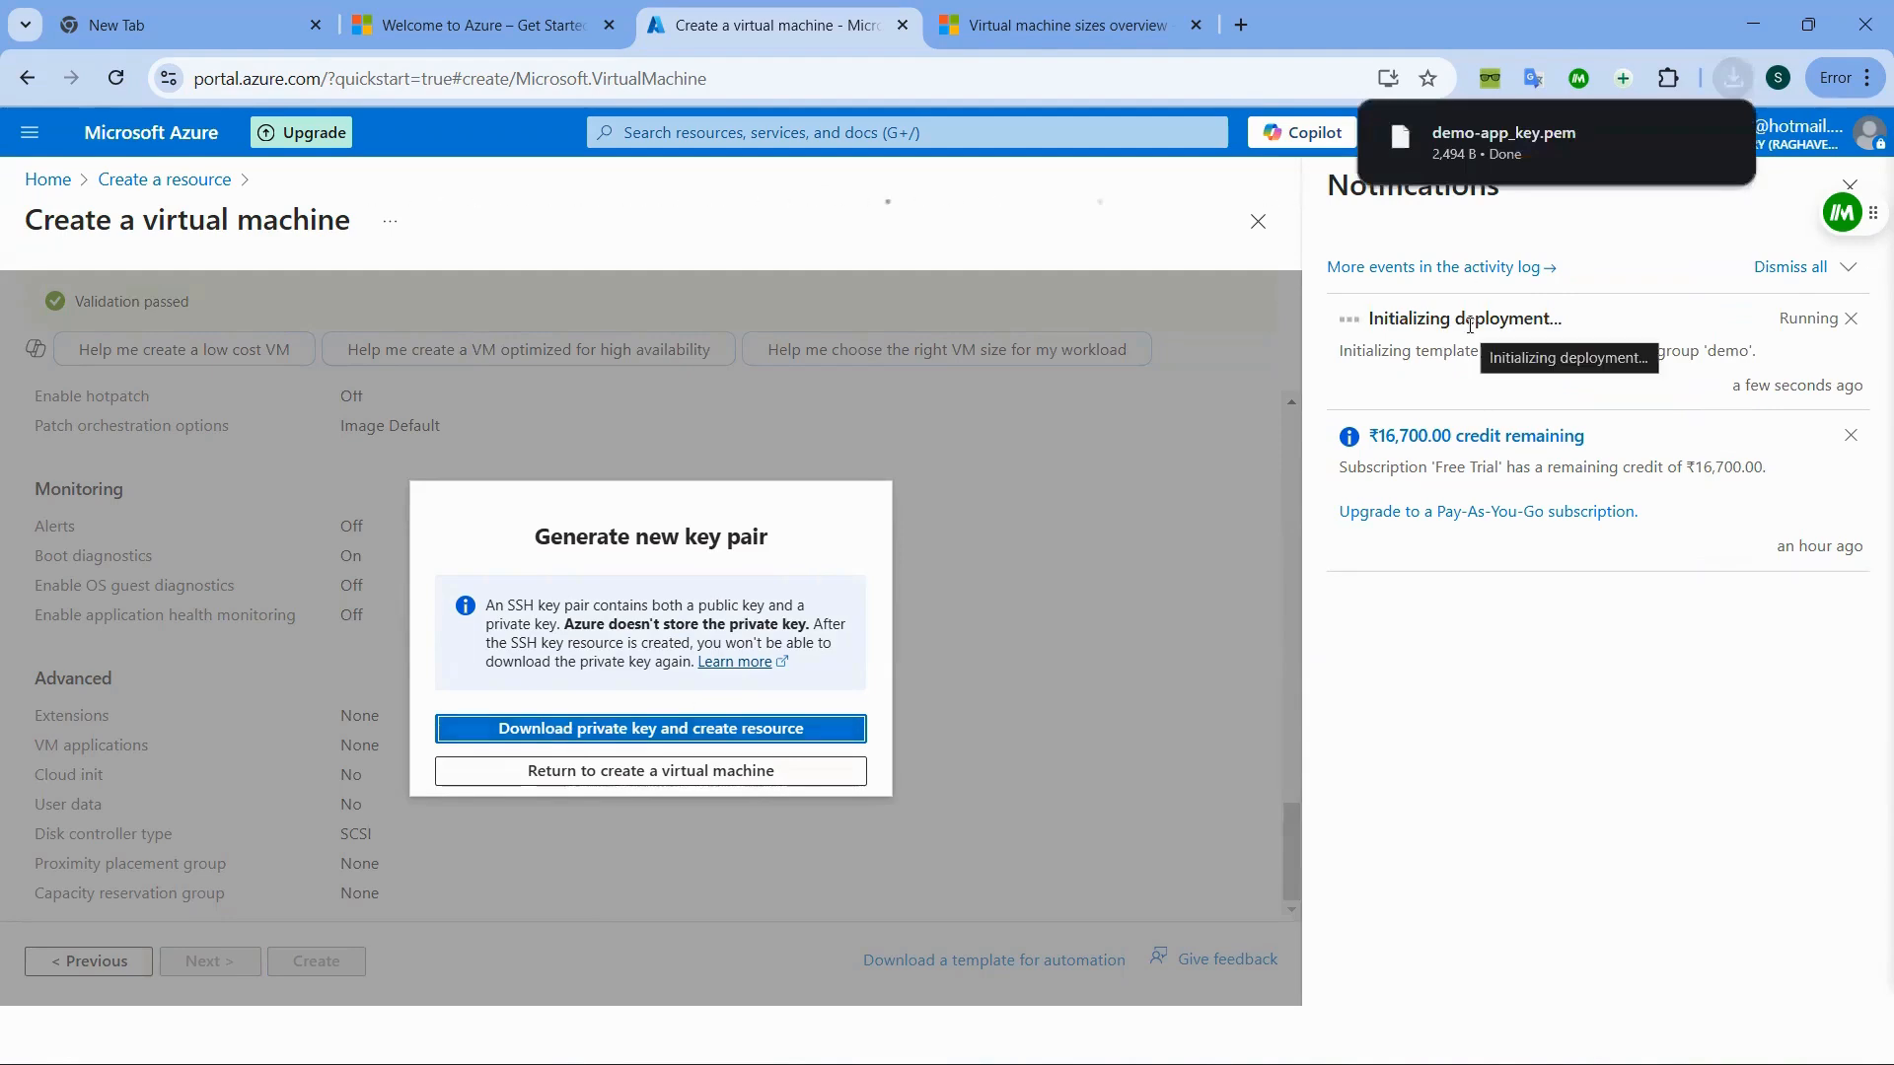
pyautogui.moveTo(1561, 155)
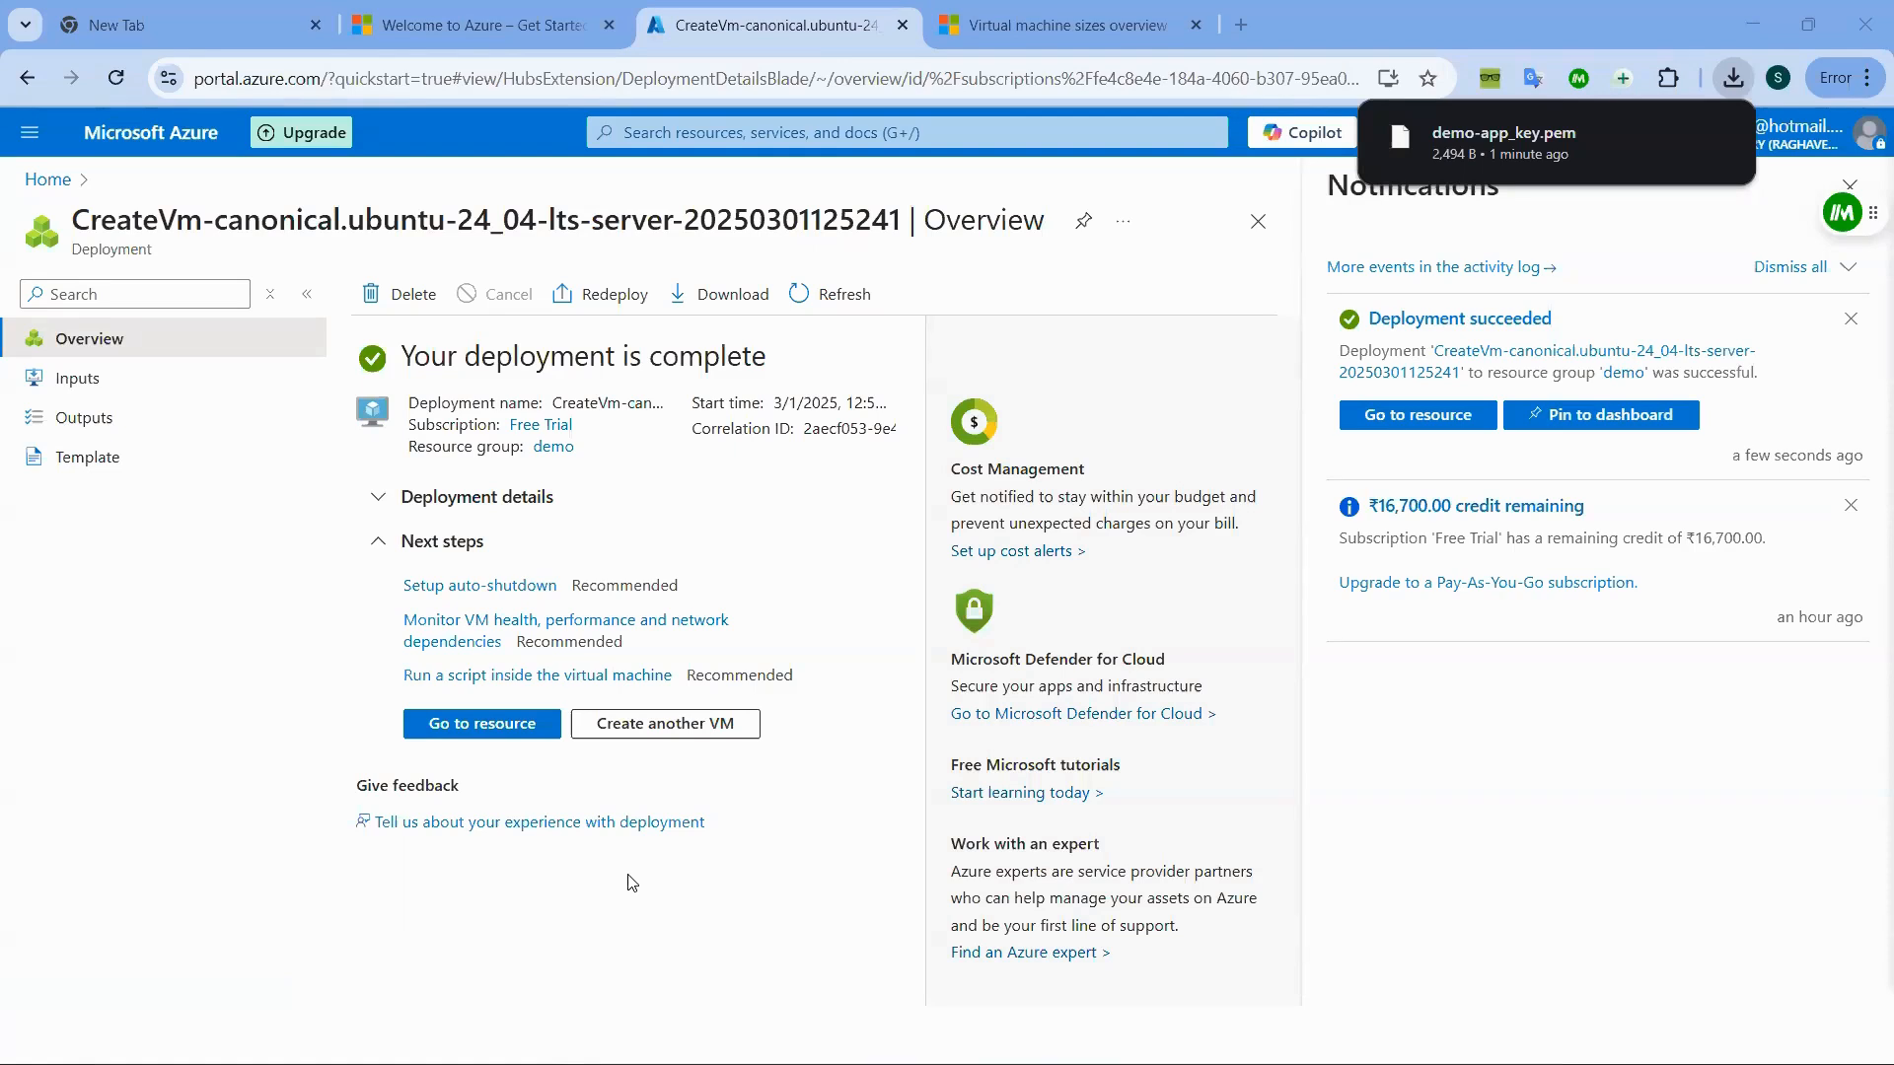
# - Open the deployed demo-app virtual machine and review its properties, from networking and size through disk, security and auto-shutdown
pyautogui.click(525, 727)
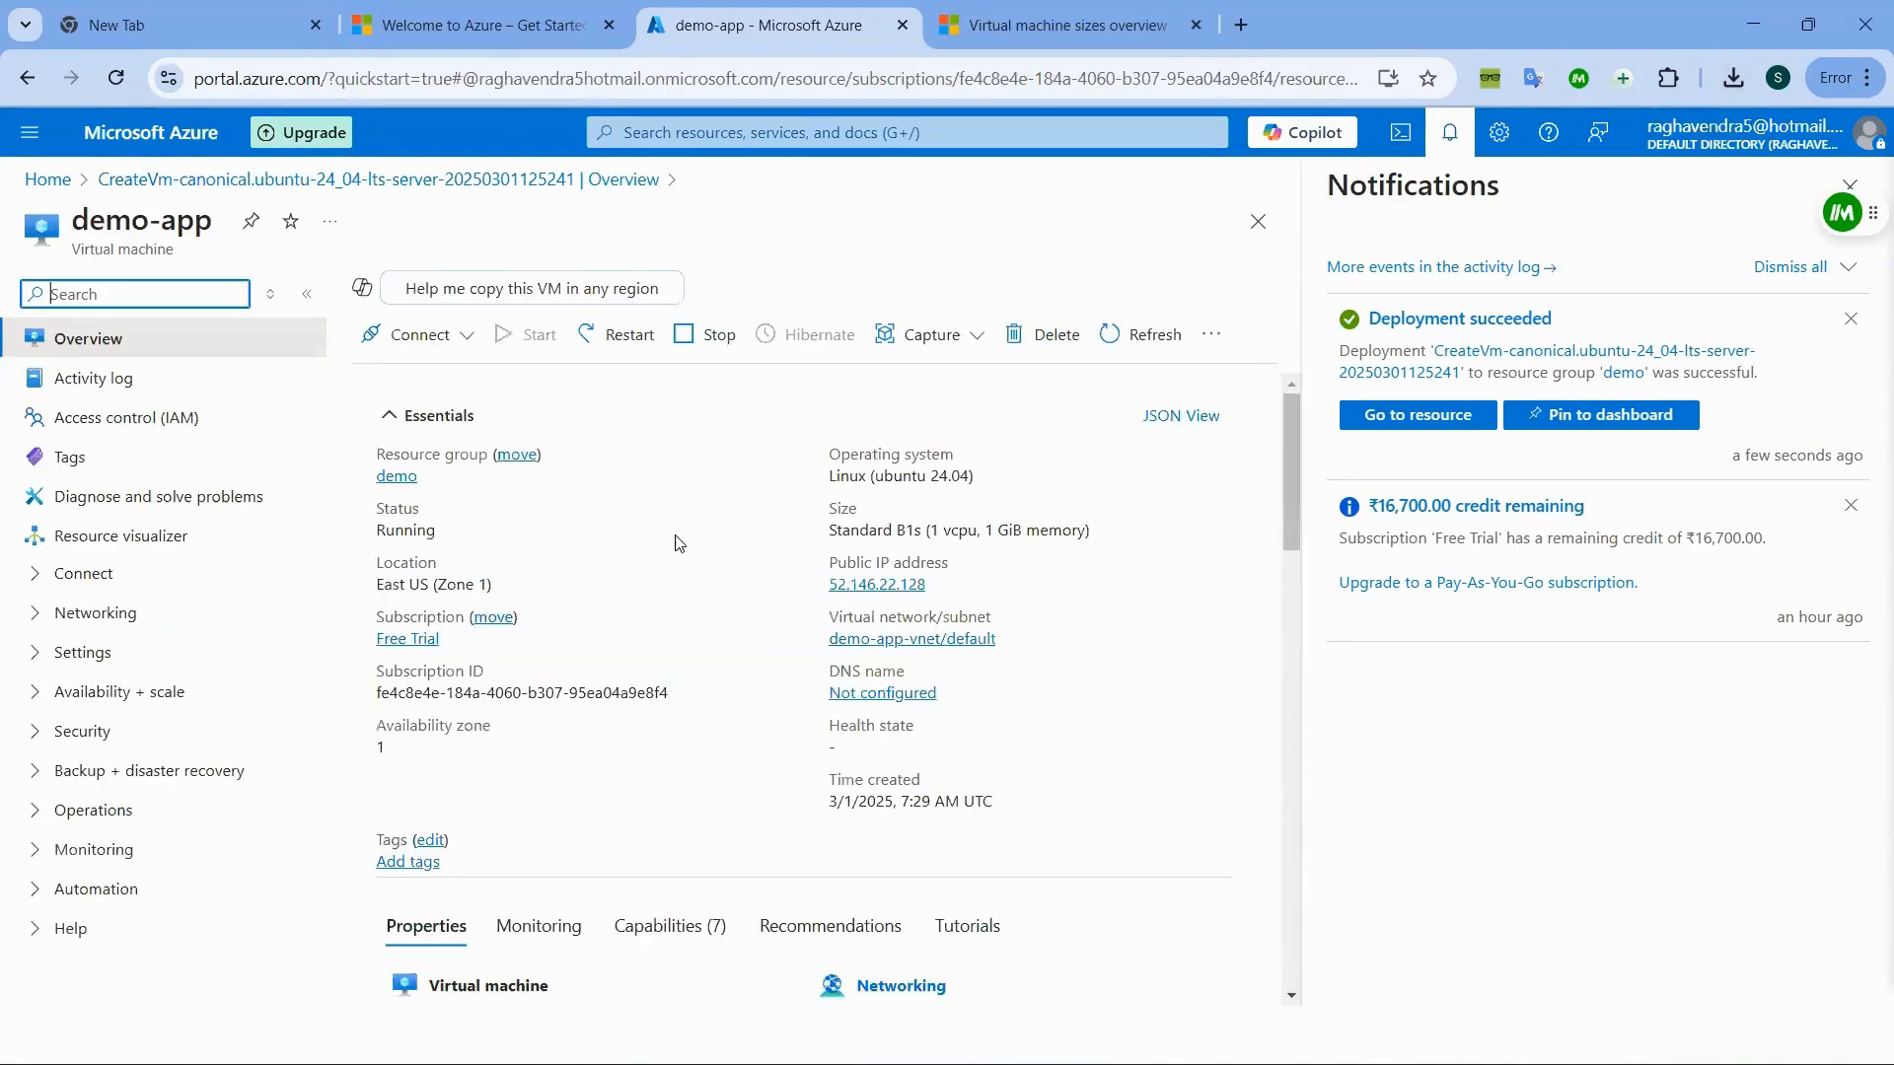
pyautogui.scroll(-15, 530, 812)
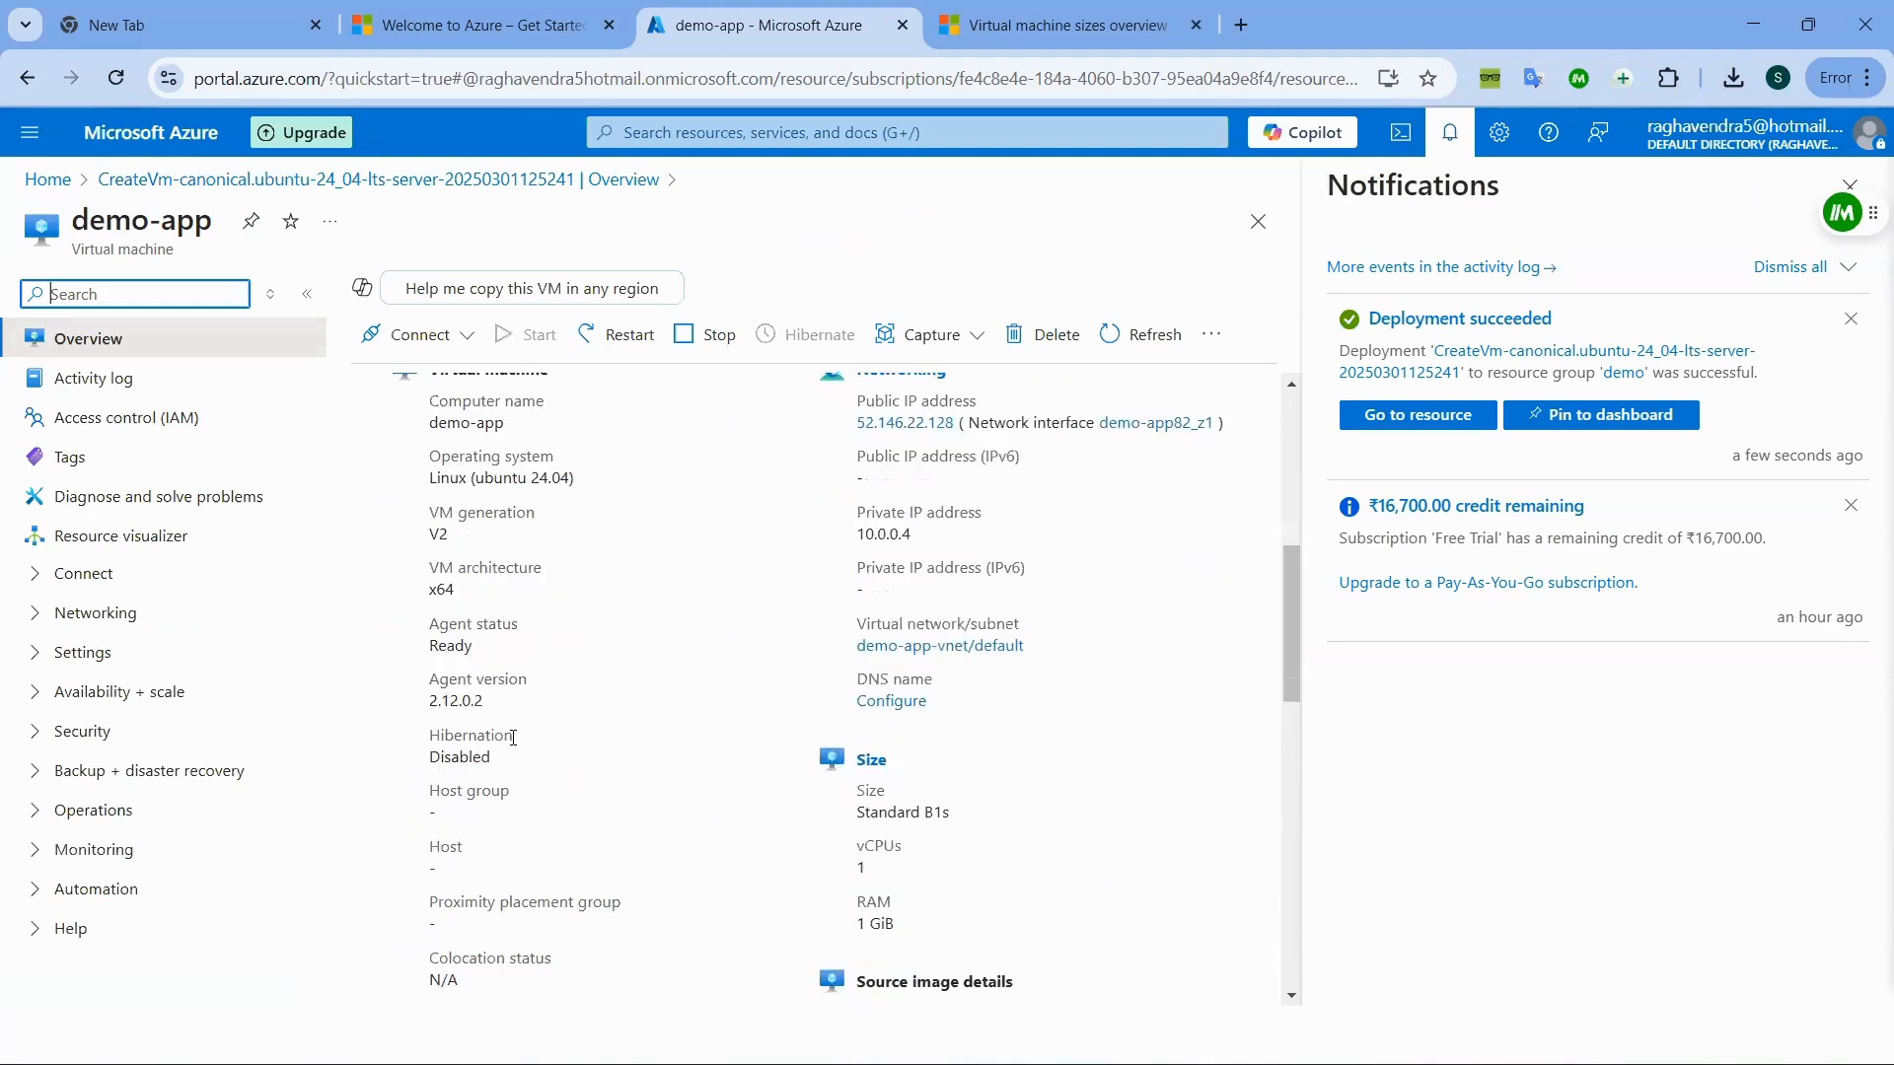
pyautogui.scroll(5, 512, 746)
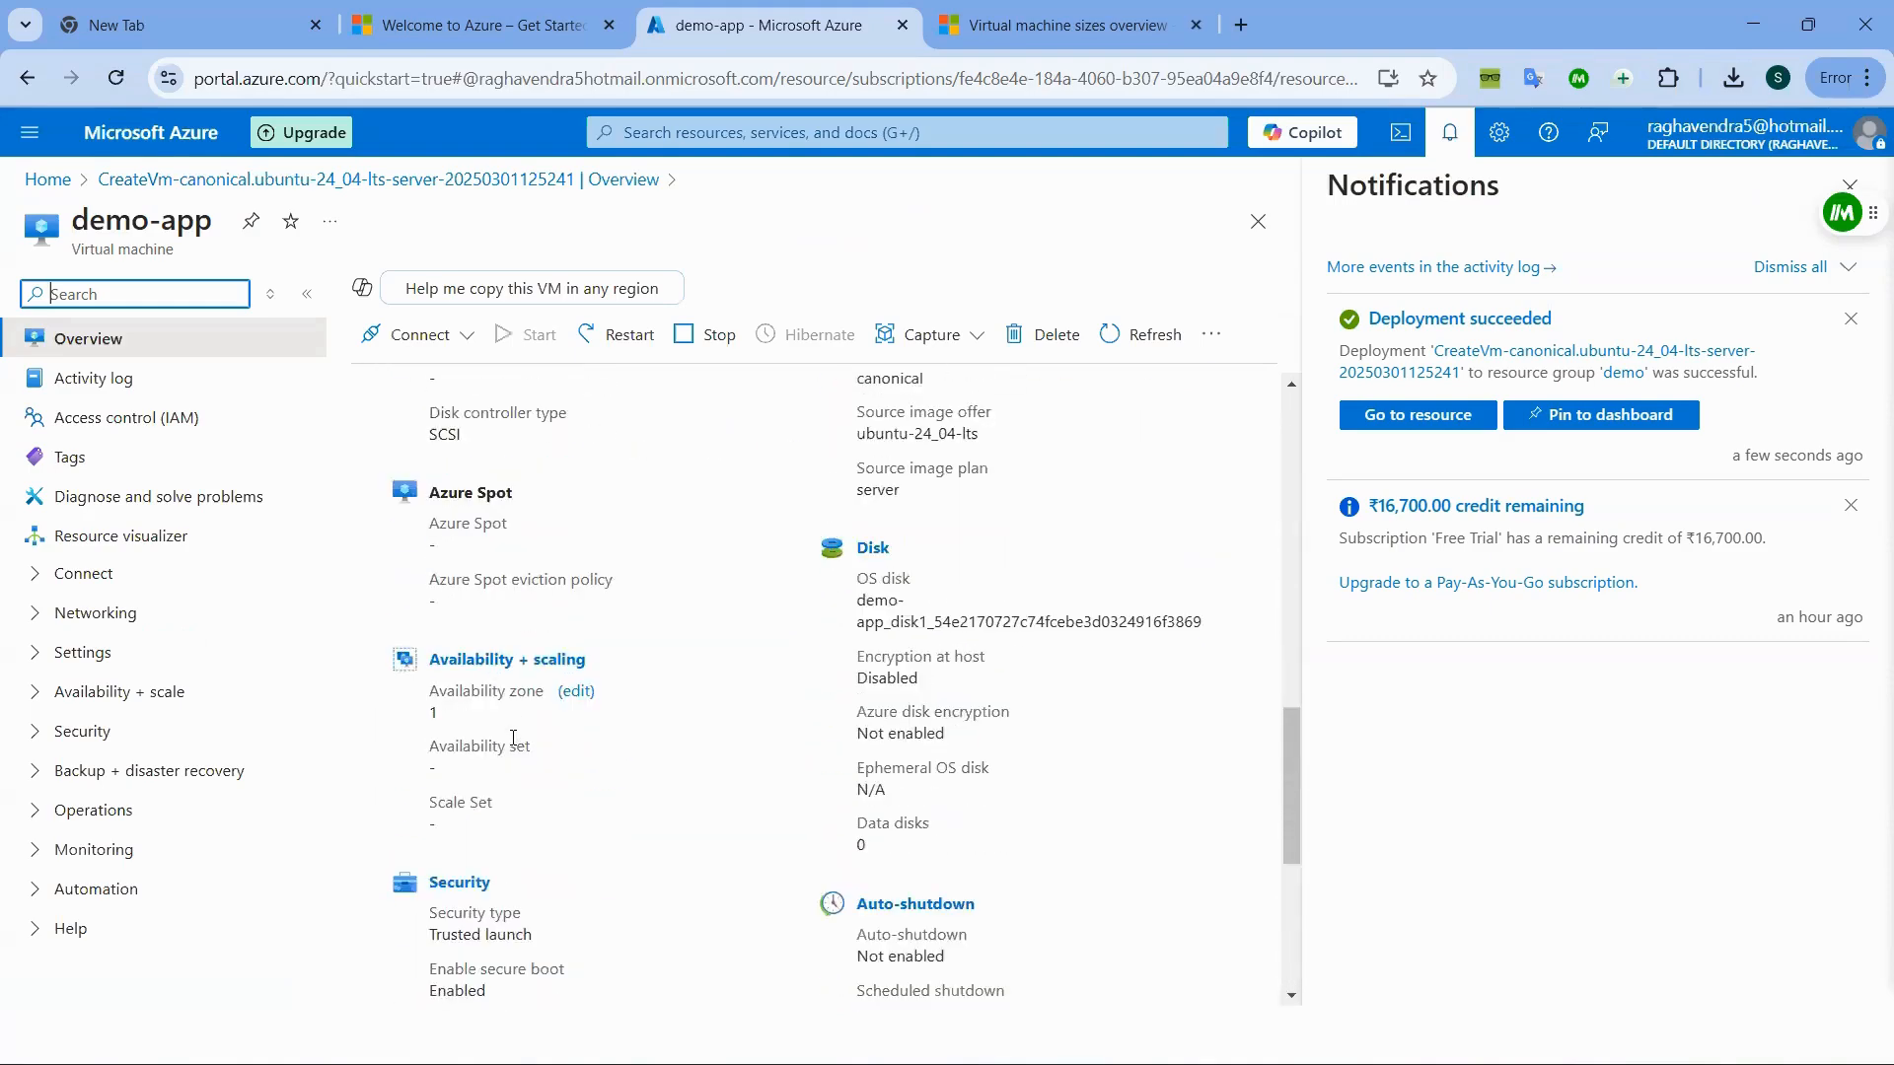
pyautogui.scroll(-2, 513, 747)
# - In the virtual machine's network settings, add an inbound security rule allowing destination port 8080 from any source over any protocol, with priority 310
pyautogui.click(108, 614)
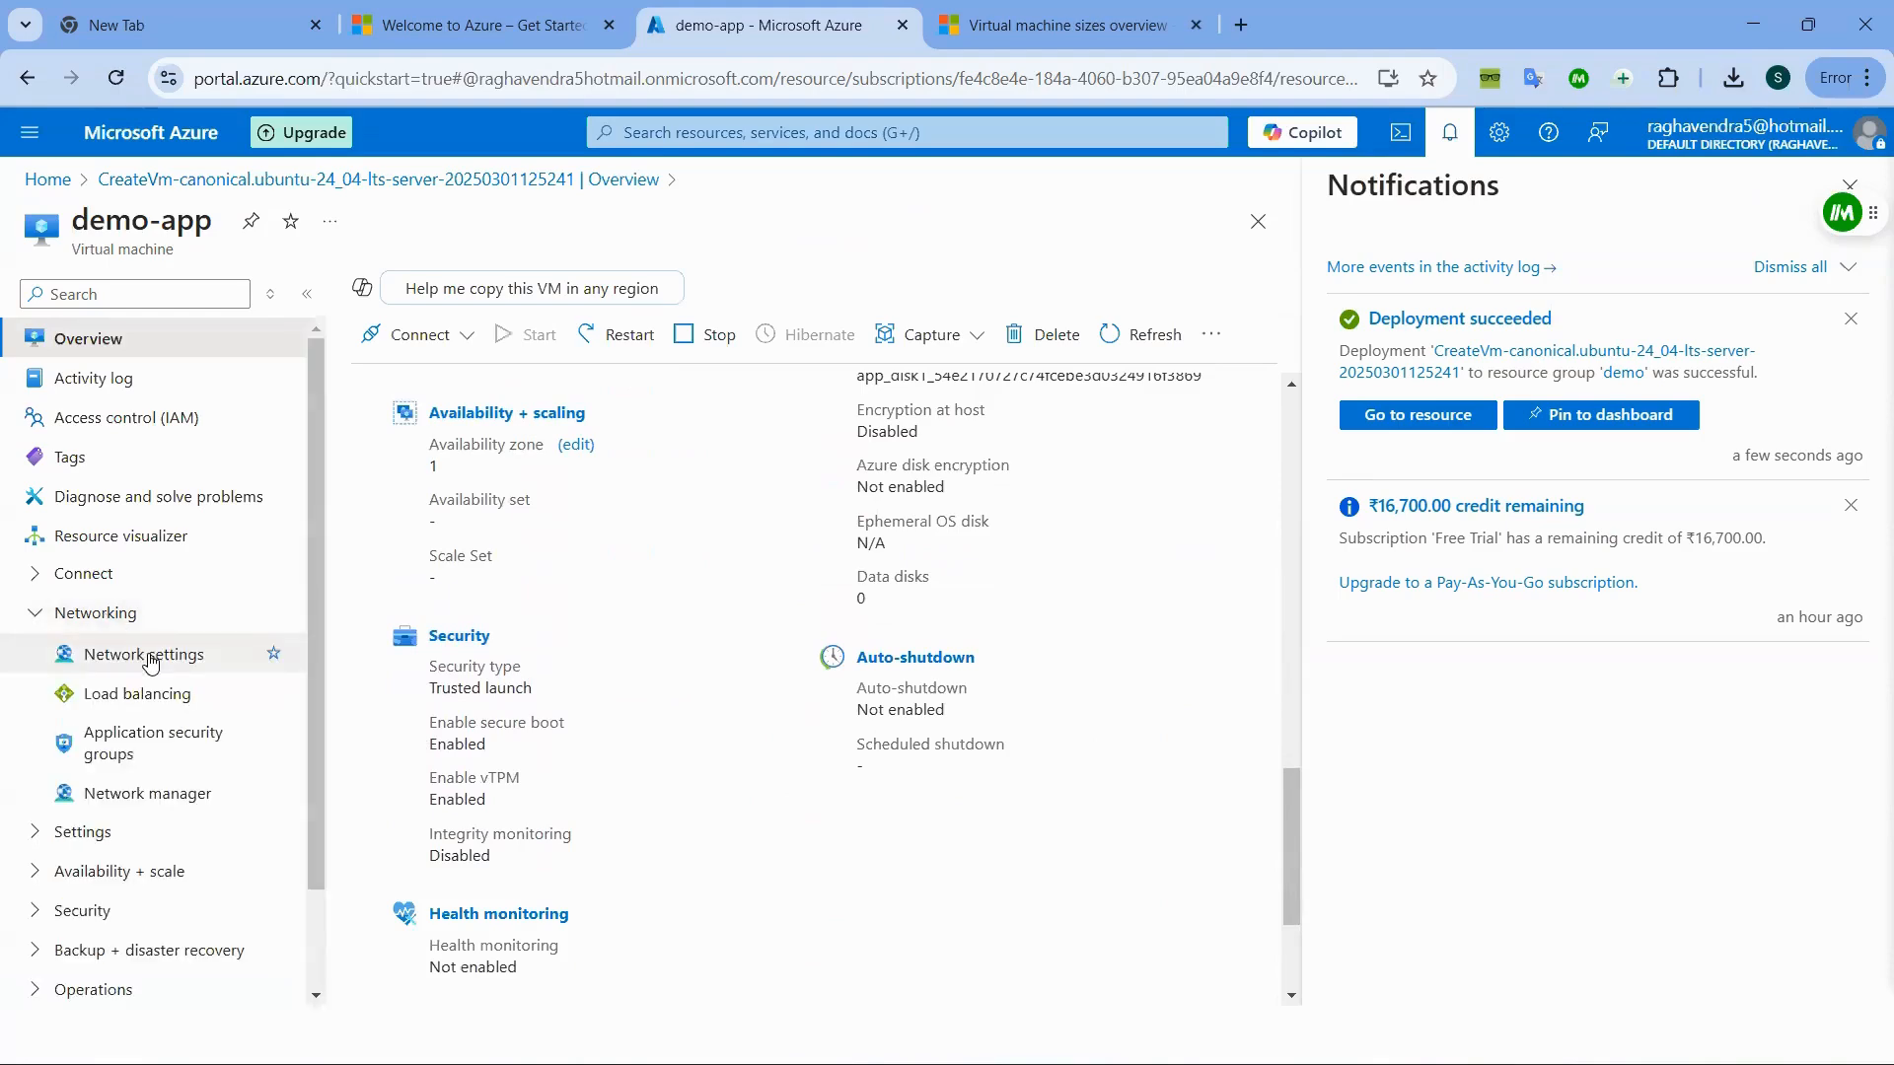
pyautogui.click(146, 654)
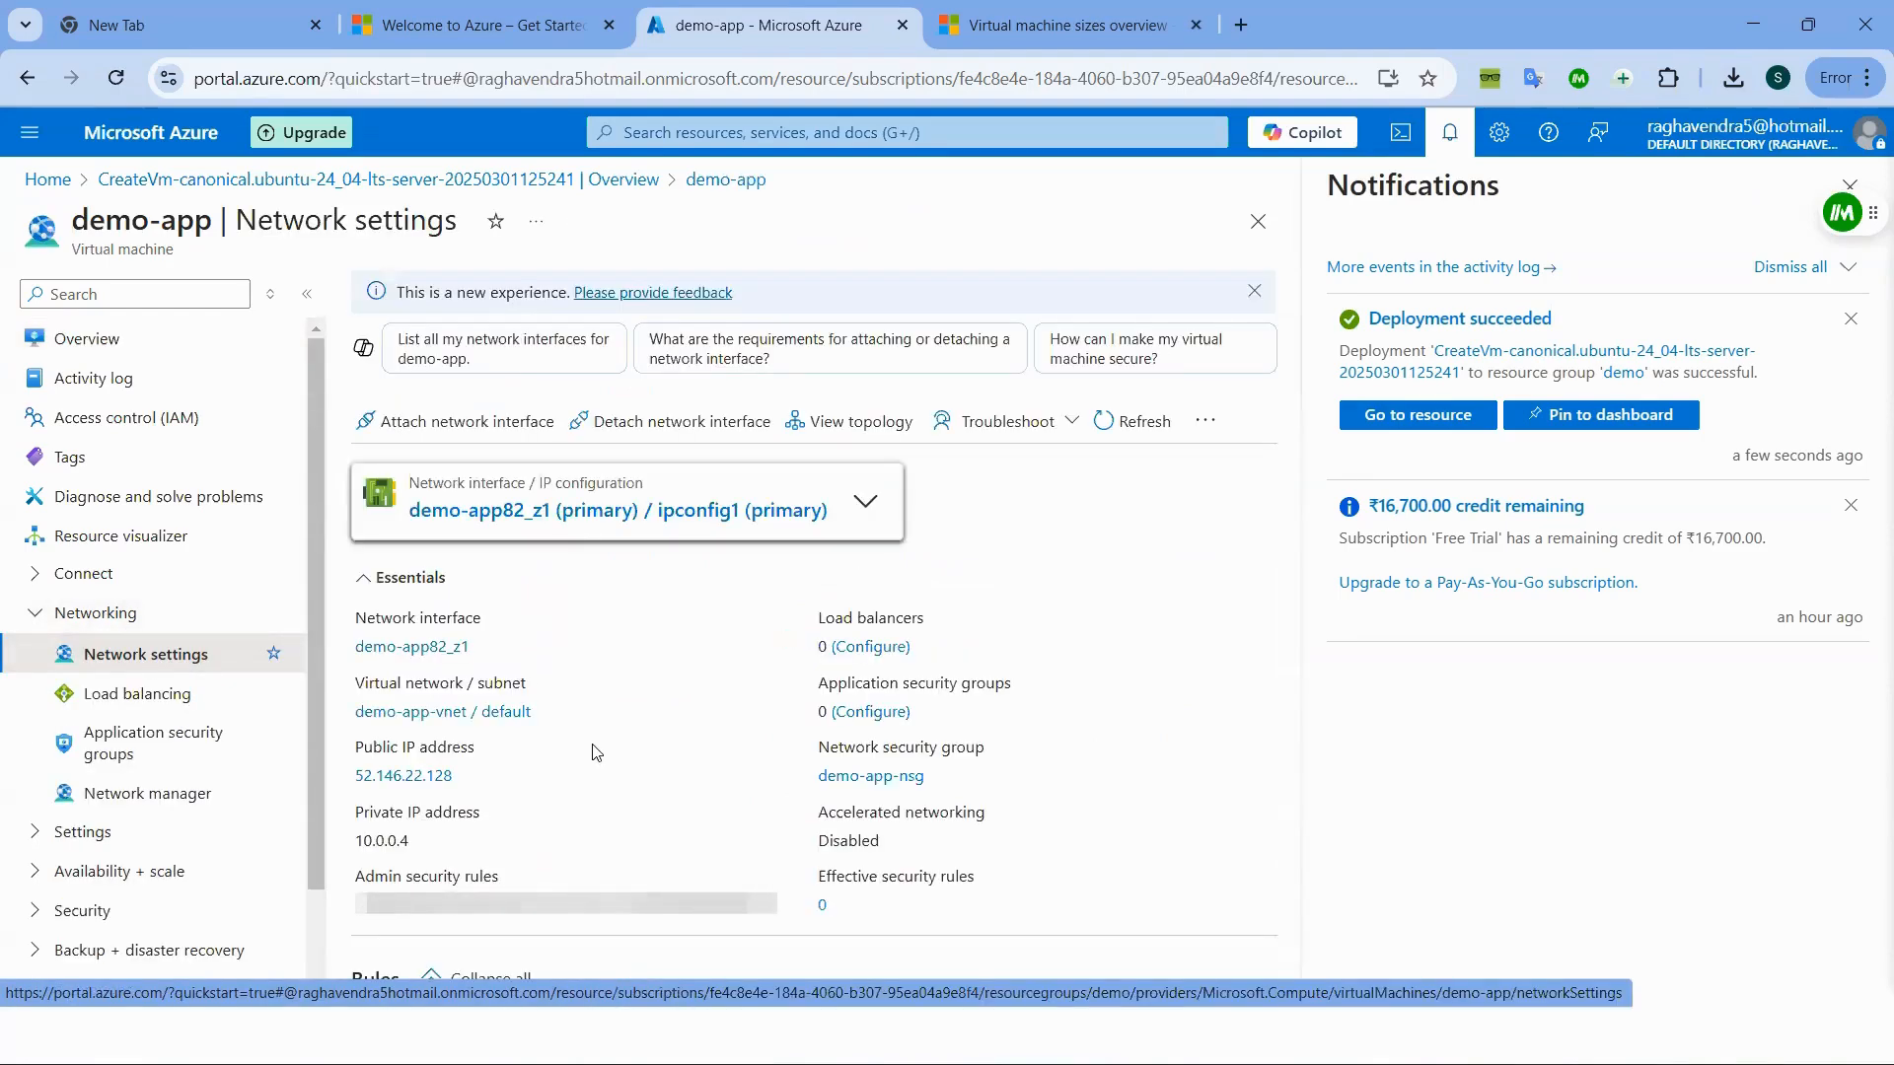
pyautogui.scroll(-4, 597, 757)
pyautogui.scroll(-2, 597, 752)
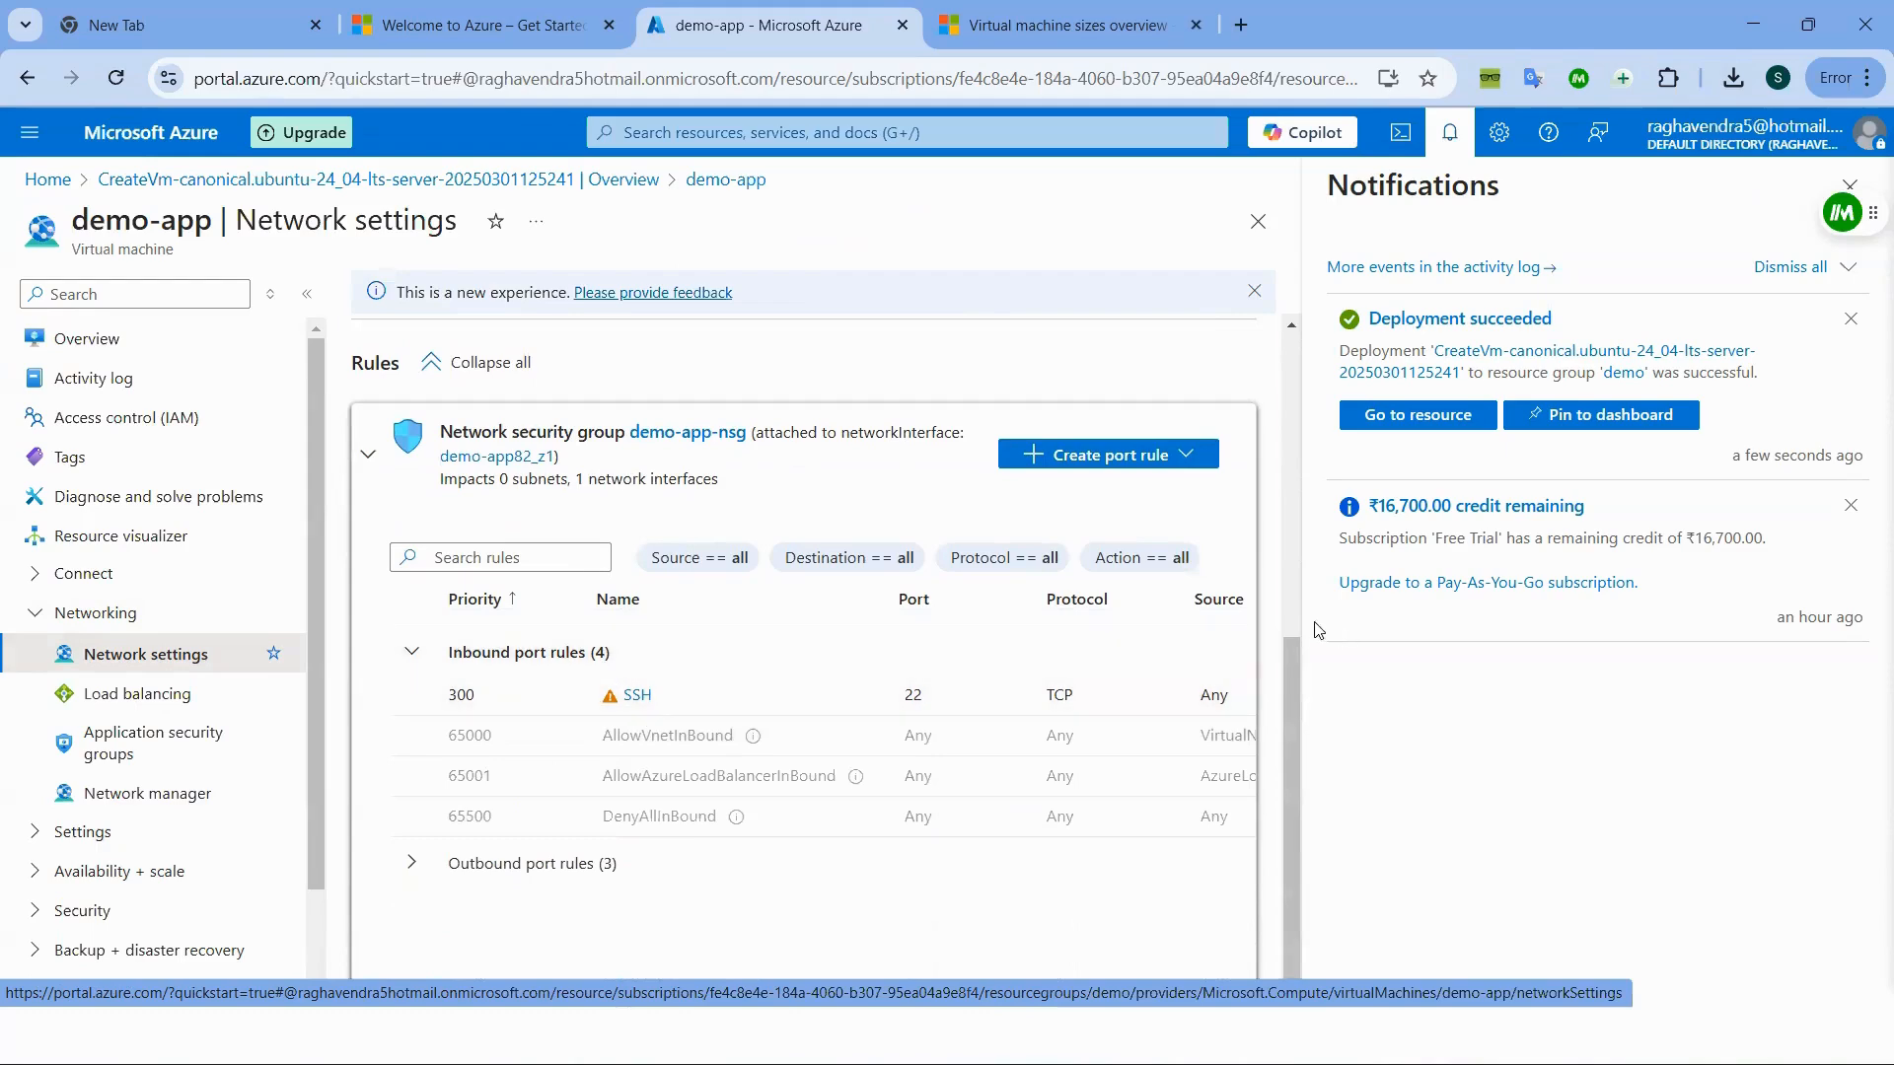
pyautogui.click(1097, 455)
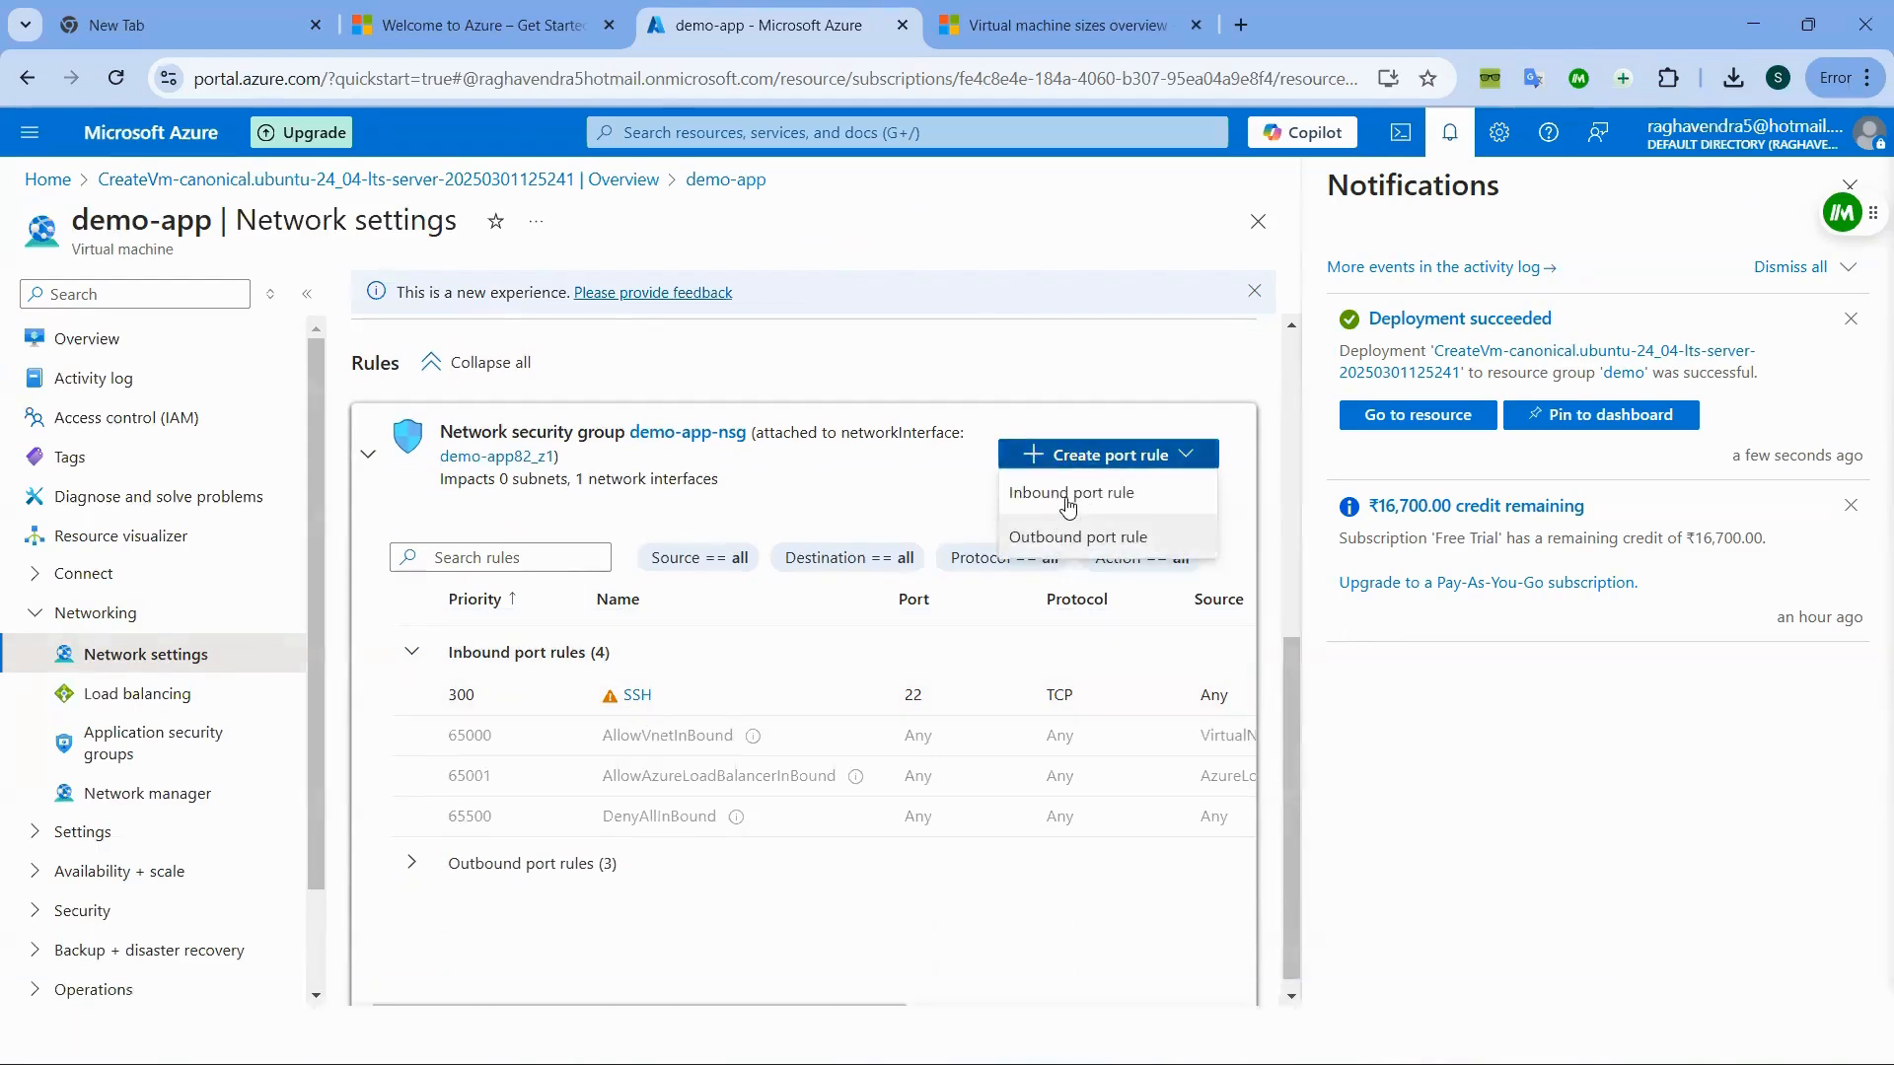
pyautogui.click(1066, 506)
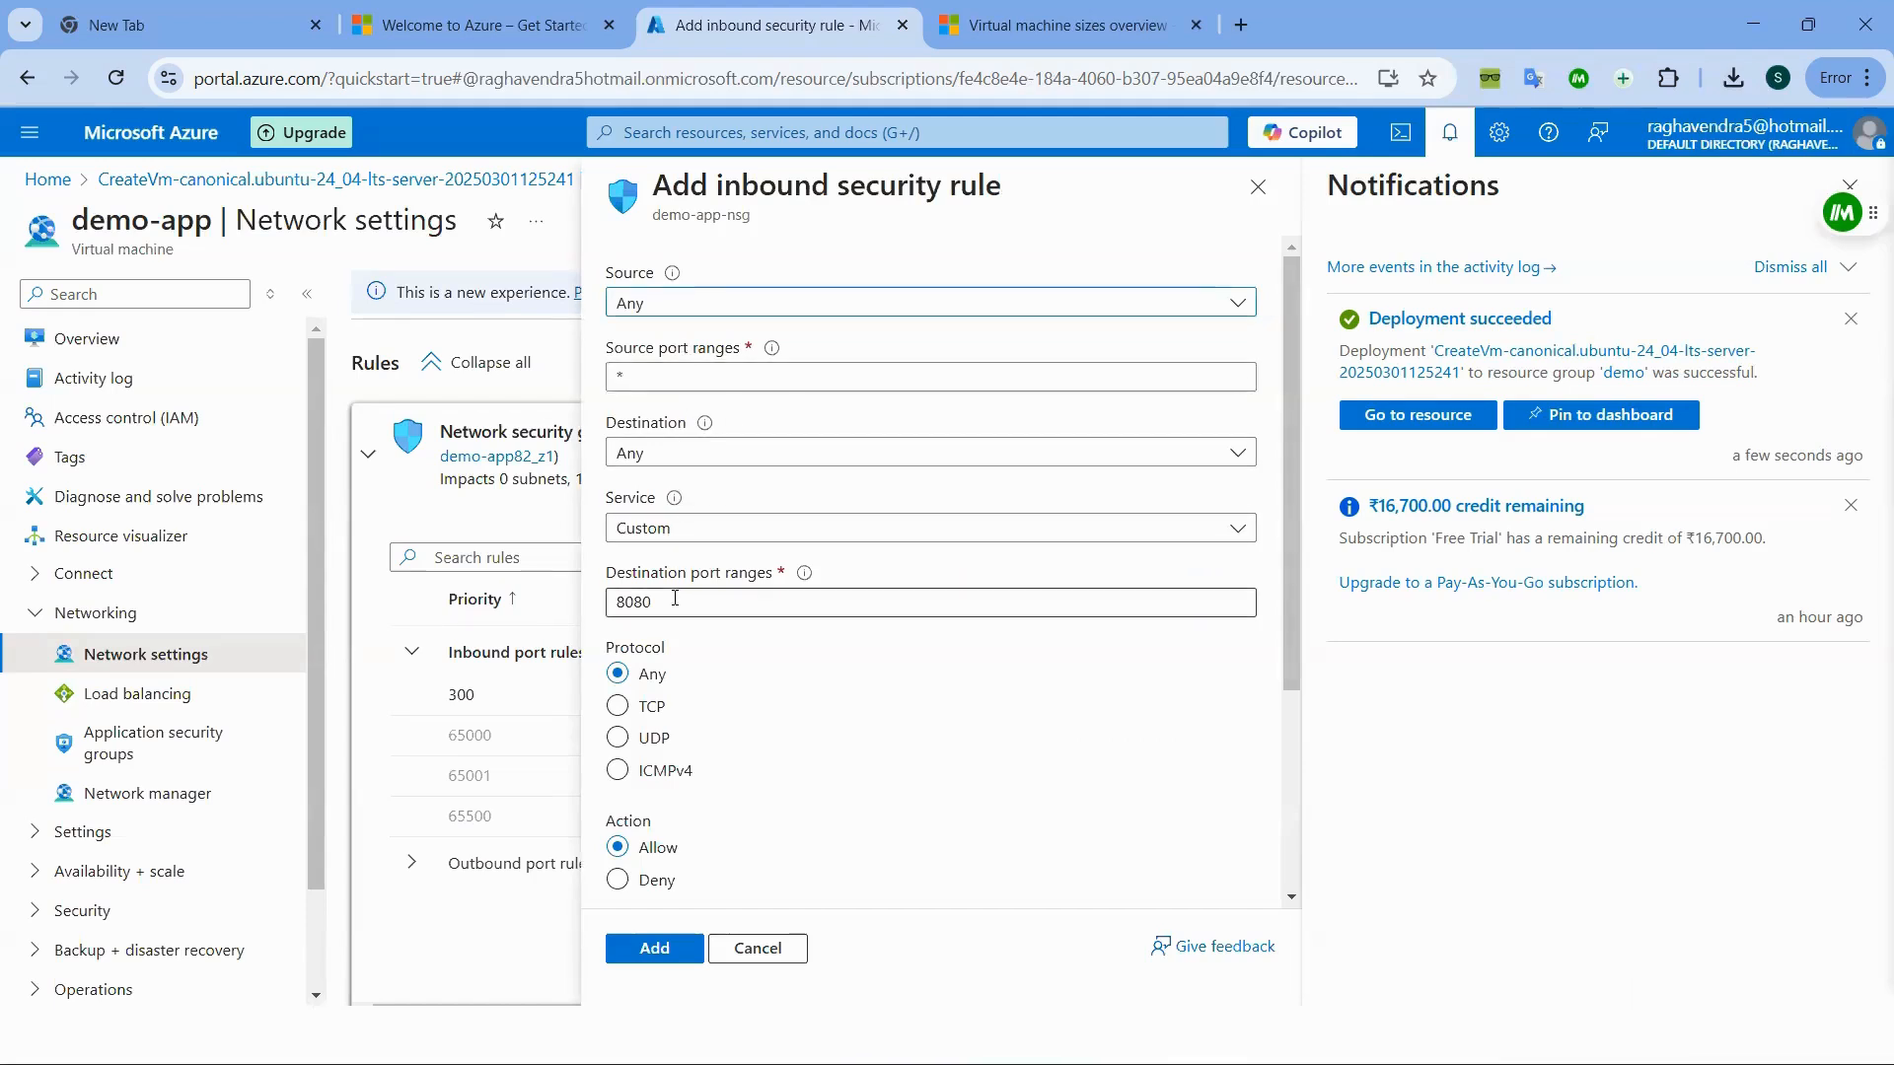
pyautogui.scroll(-3, 675, 599)
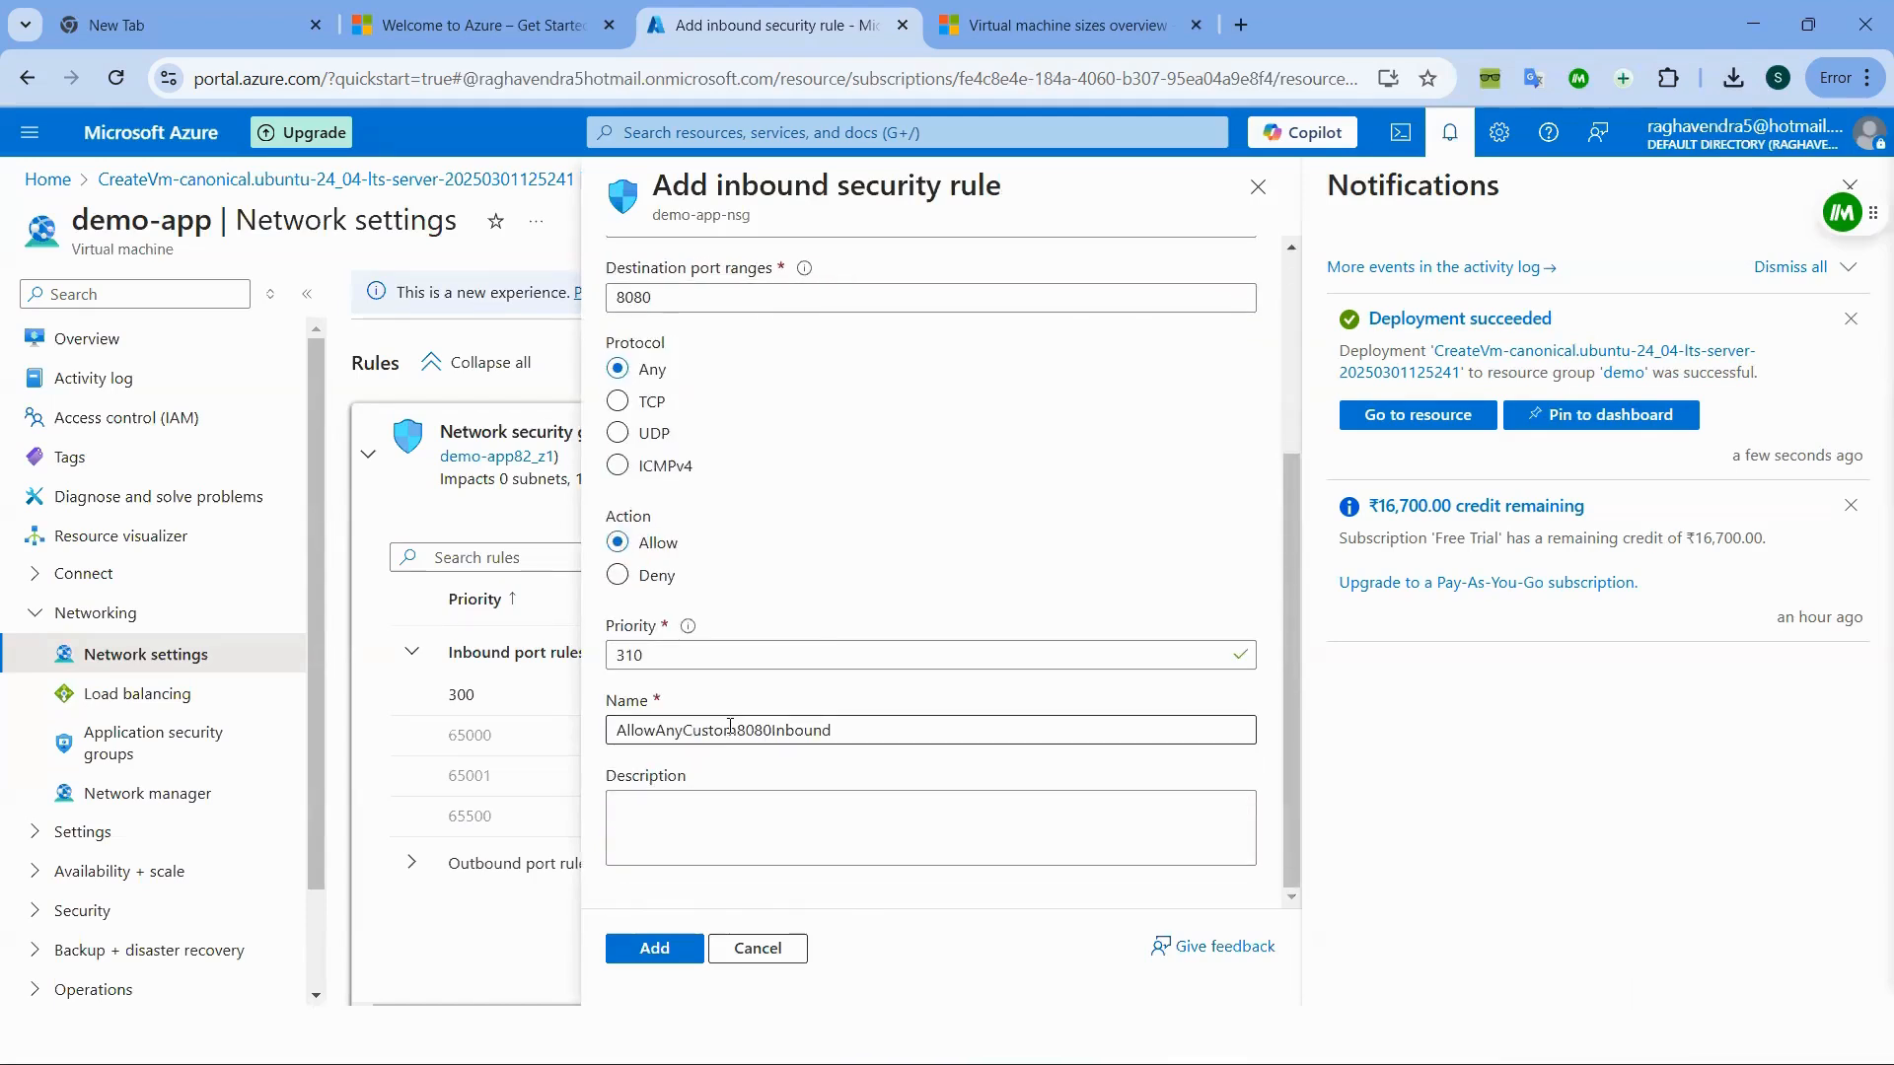
pyautogui.click(678, 950)
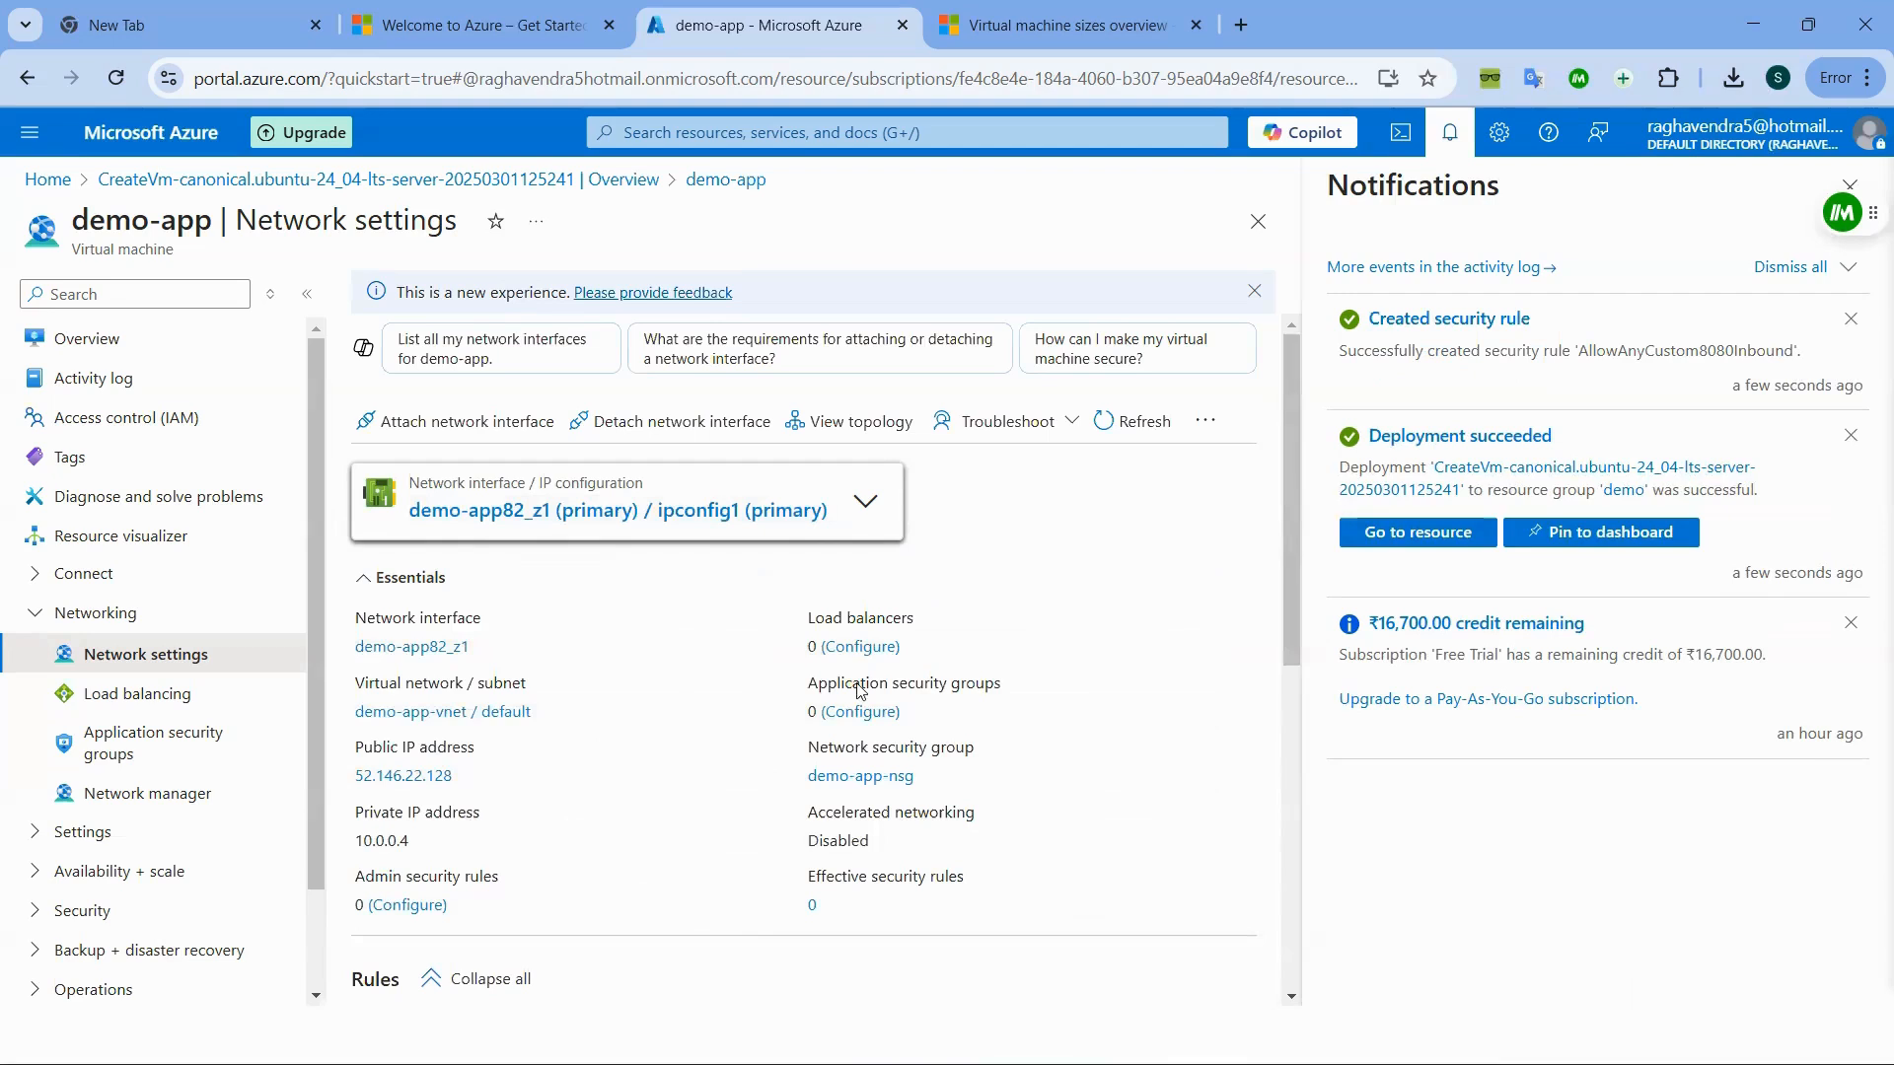
pyautogui.moveTo(522, 788)
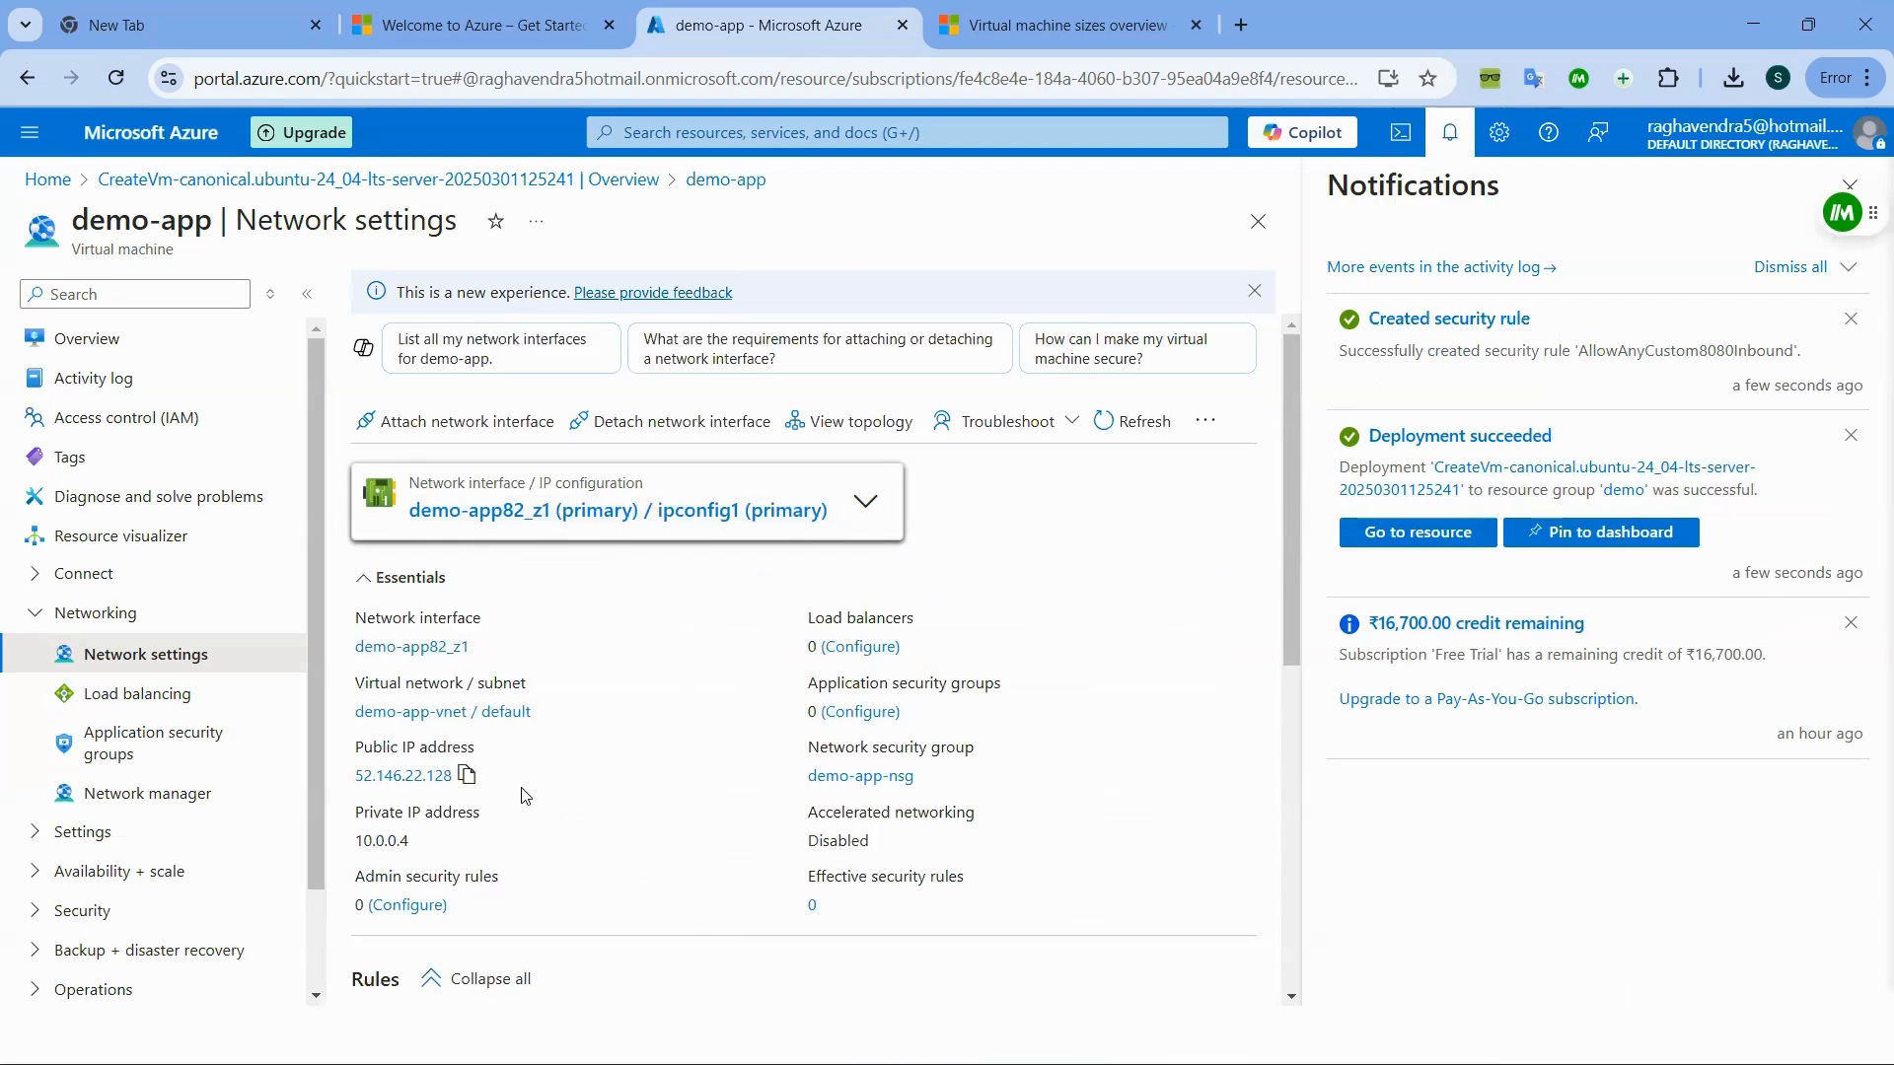